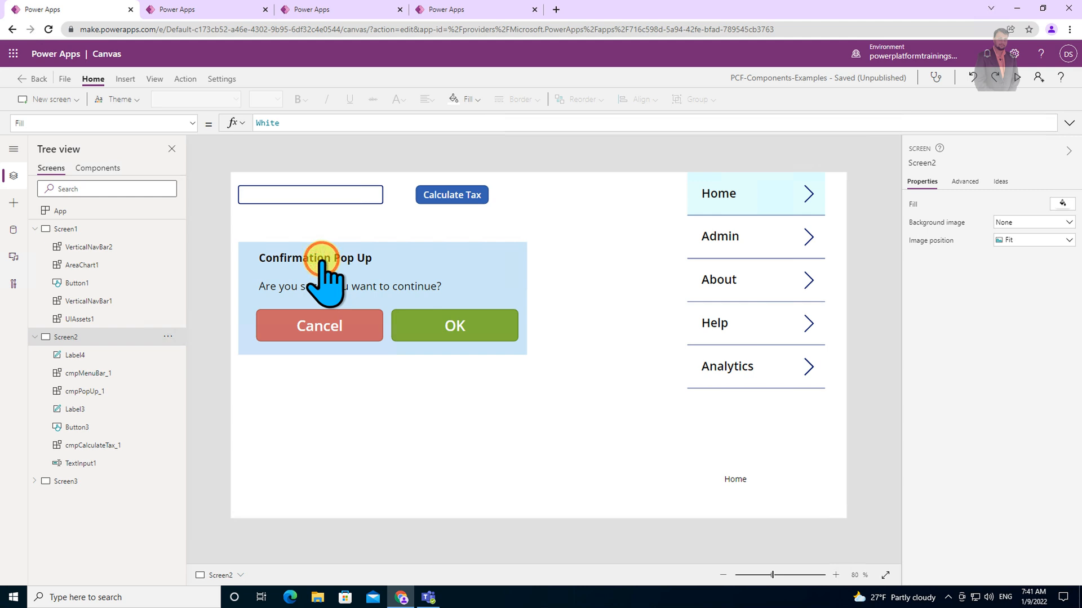
Preview the app, enter 5000 in the text input and calculate the tax.
click(316, 260)
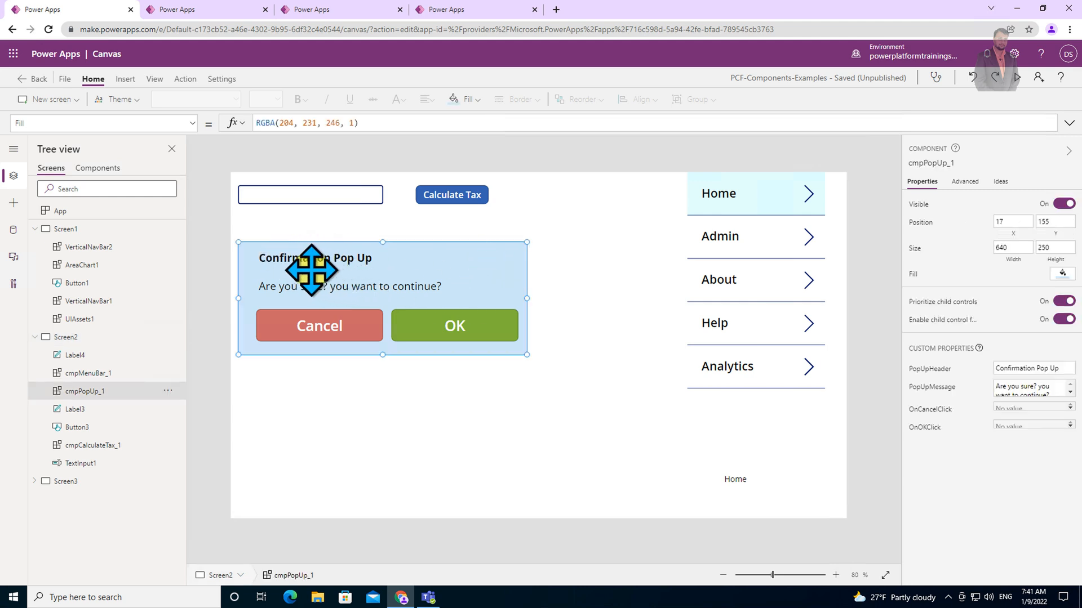
click(349, 260)
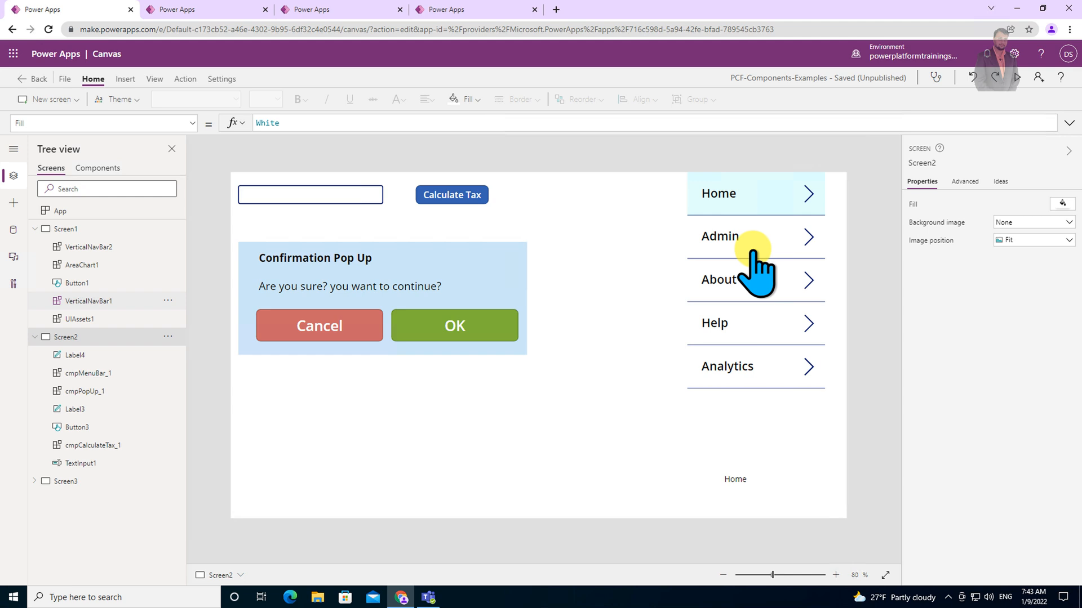
click(1020, 79)
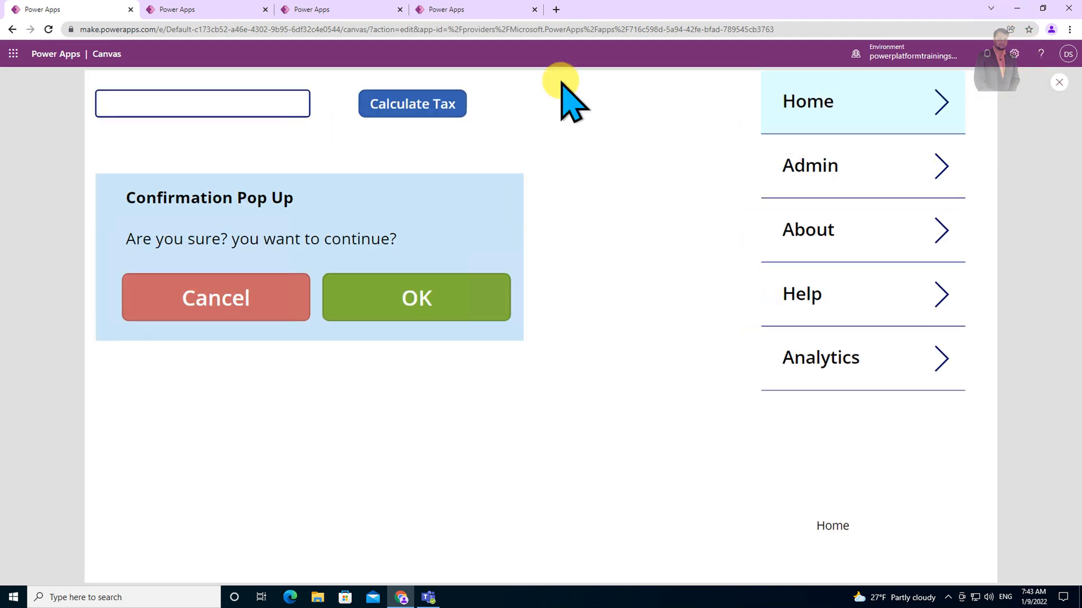
click(288, 102)
text(5000)
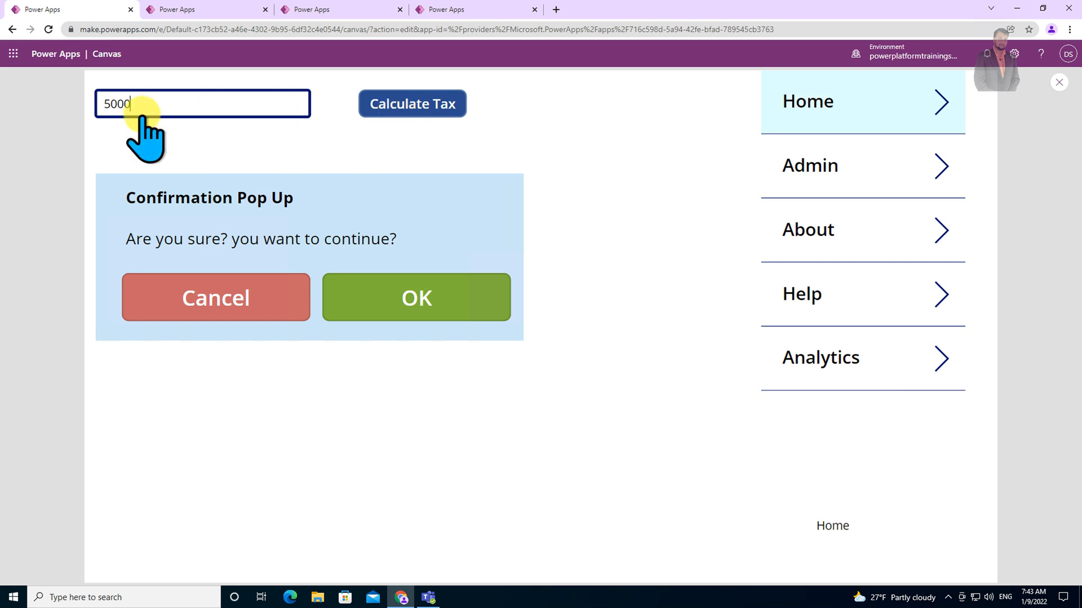
click(381, 106)
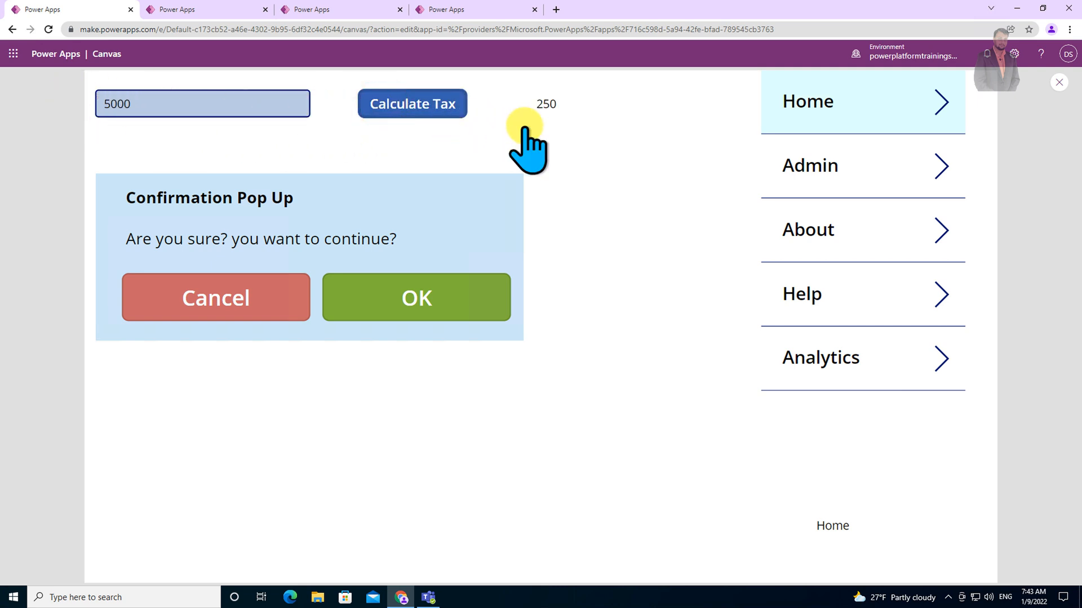
click(145, 106)
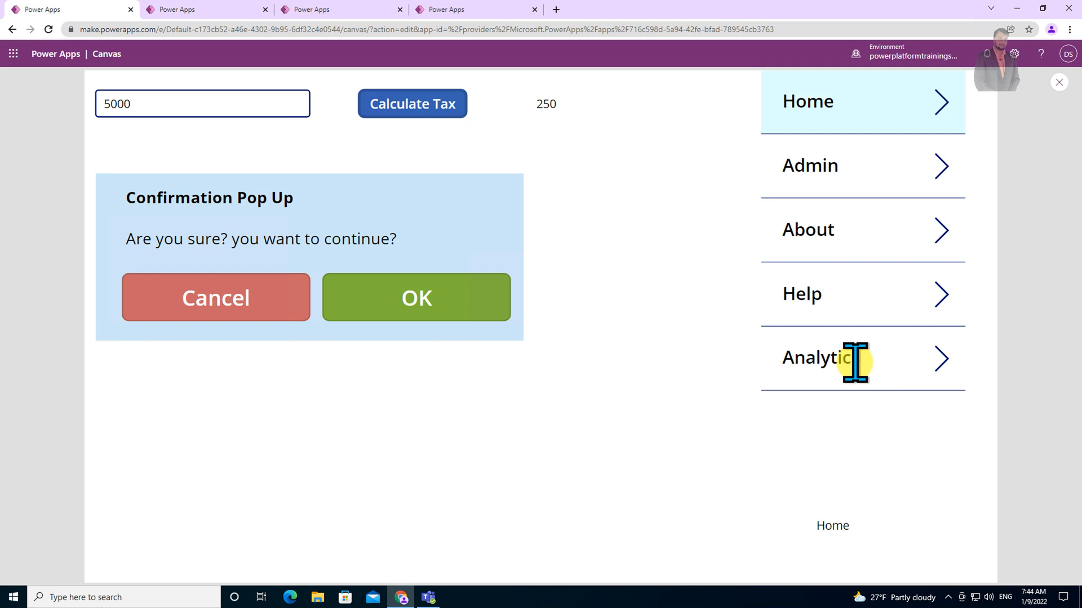
Close the preview and start a new blank canvas app from the apps list.
click(1059, 82)
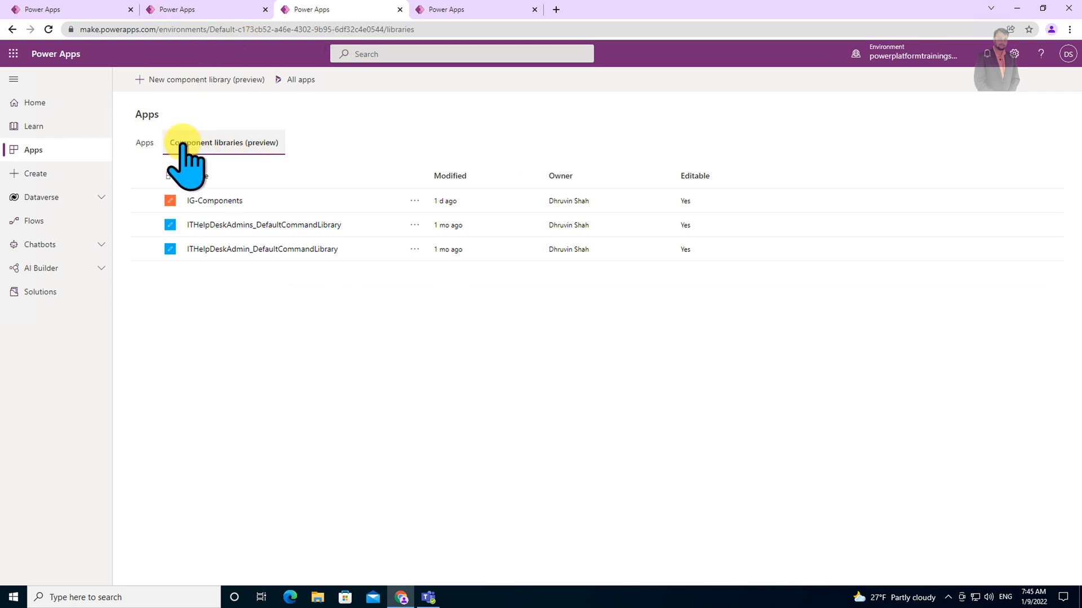
click(145, 145)
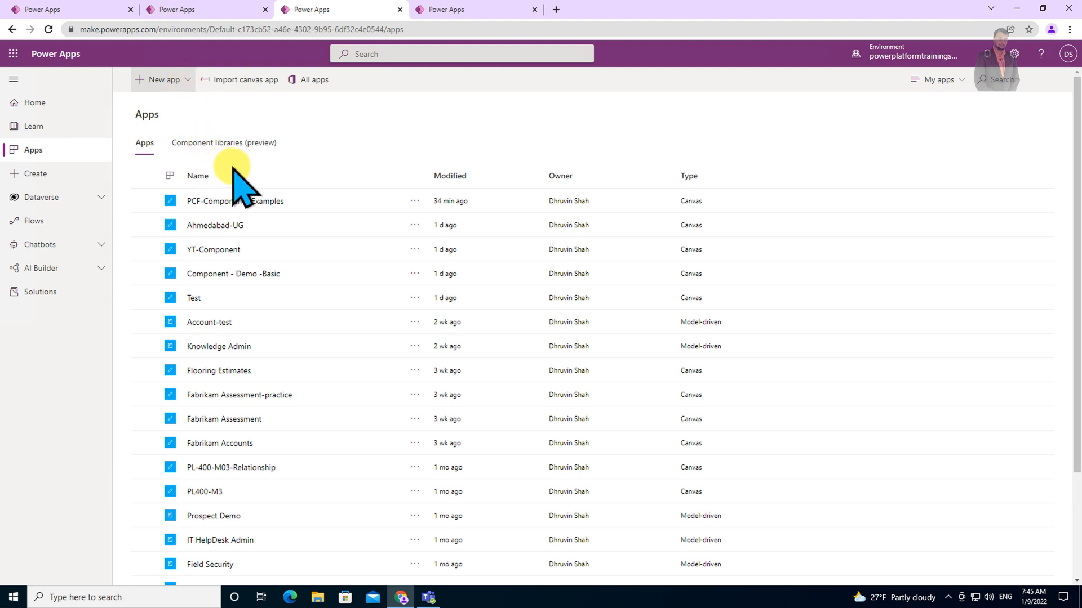
click(232, 142)
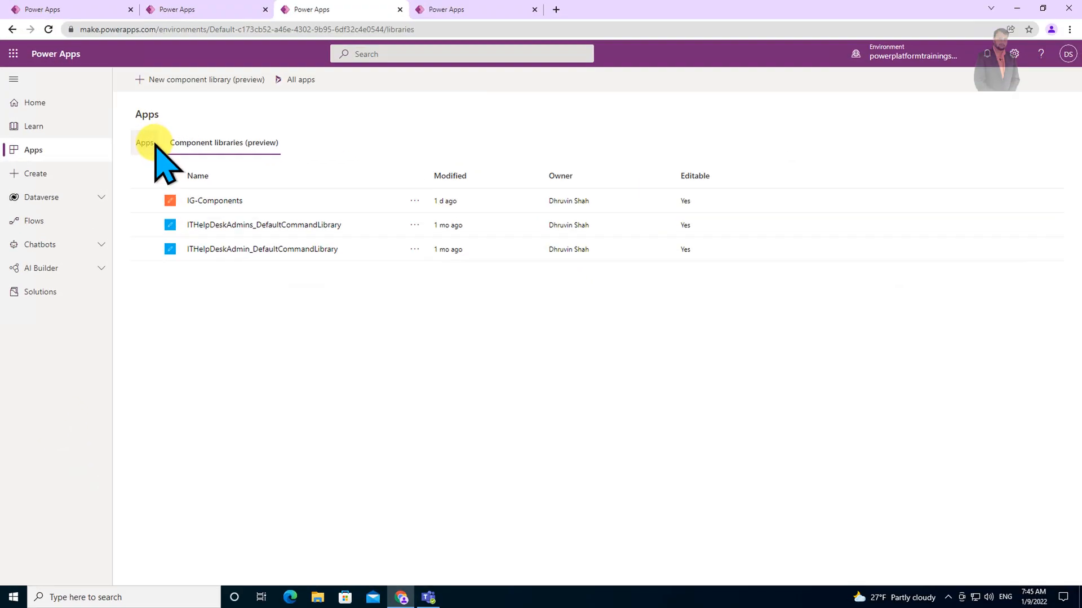
click(154, 142)
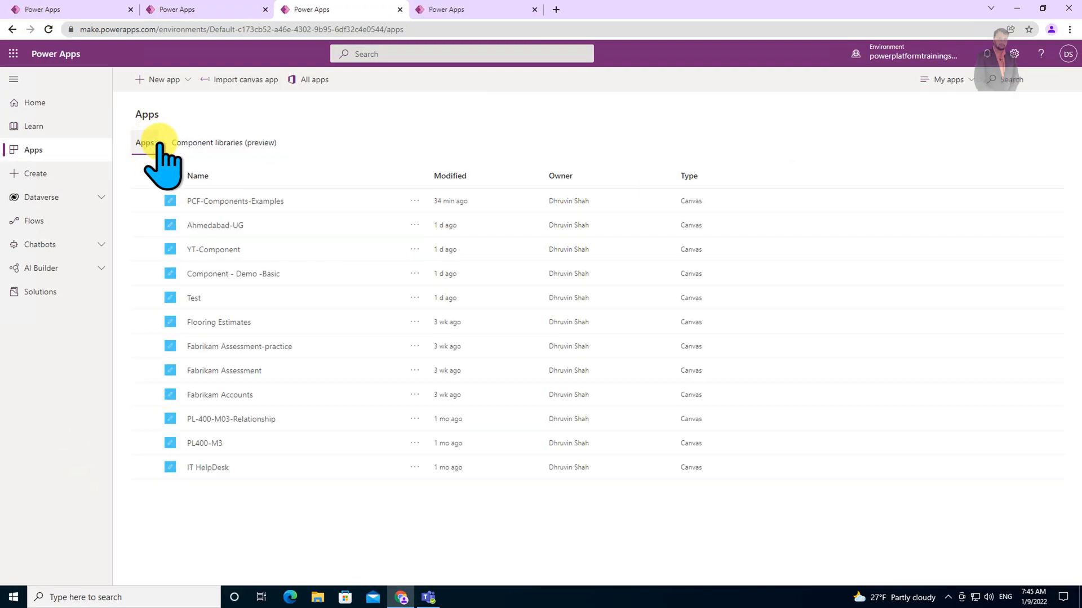
click(186, 79)
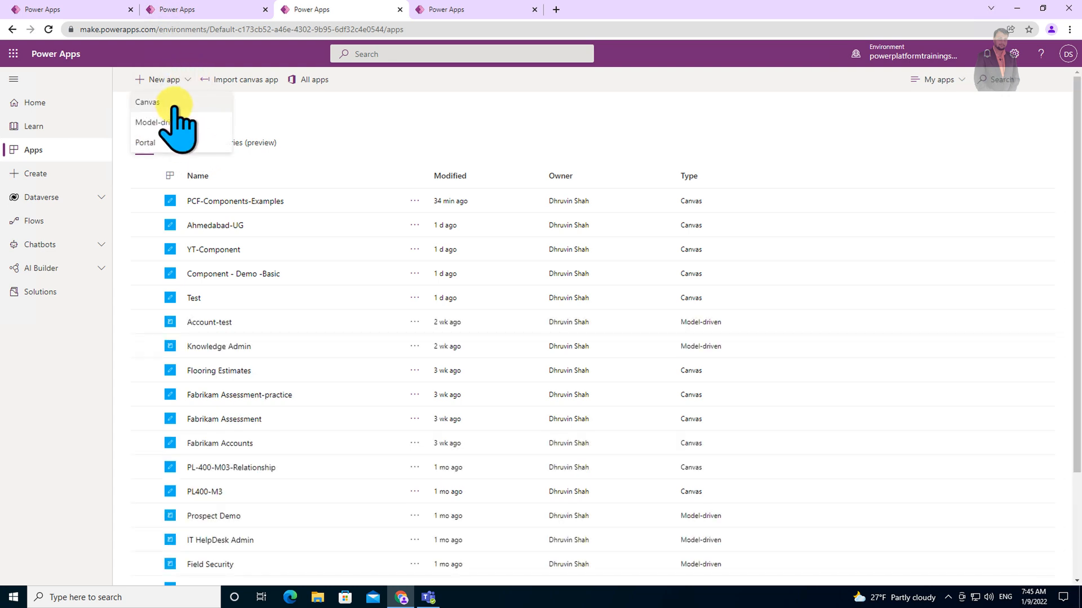
click(169, 105)
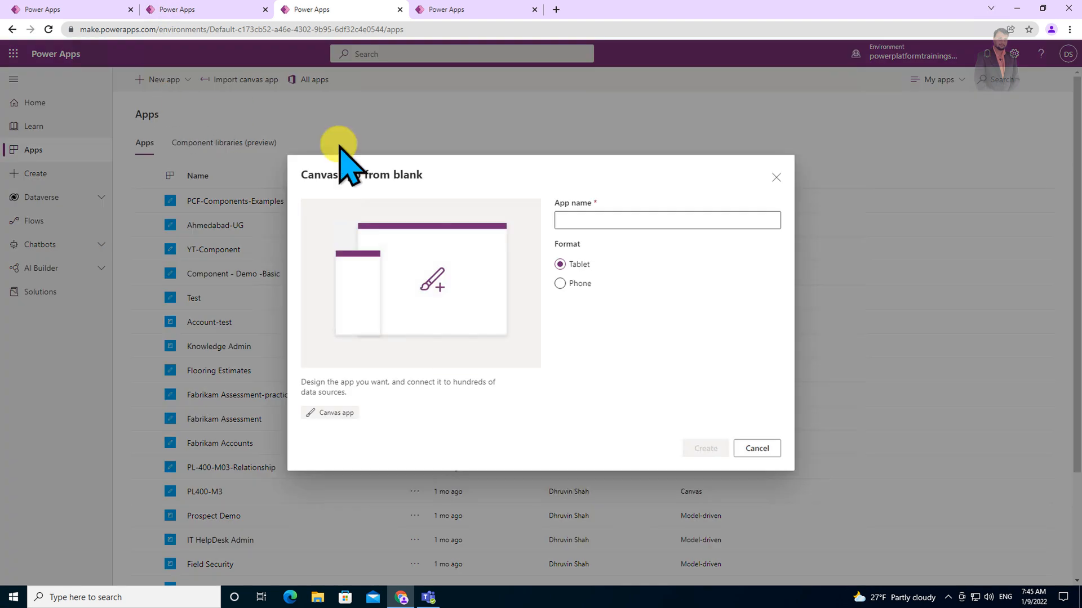
Create the tablet-format canvas app named YT-Canvas-Component.
click(592, 220)
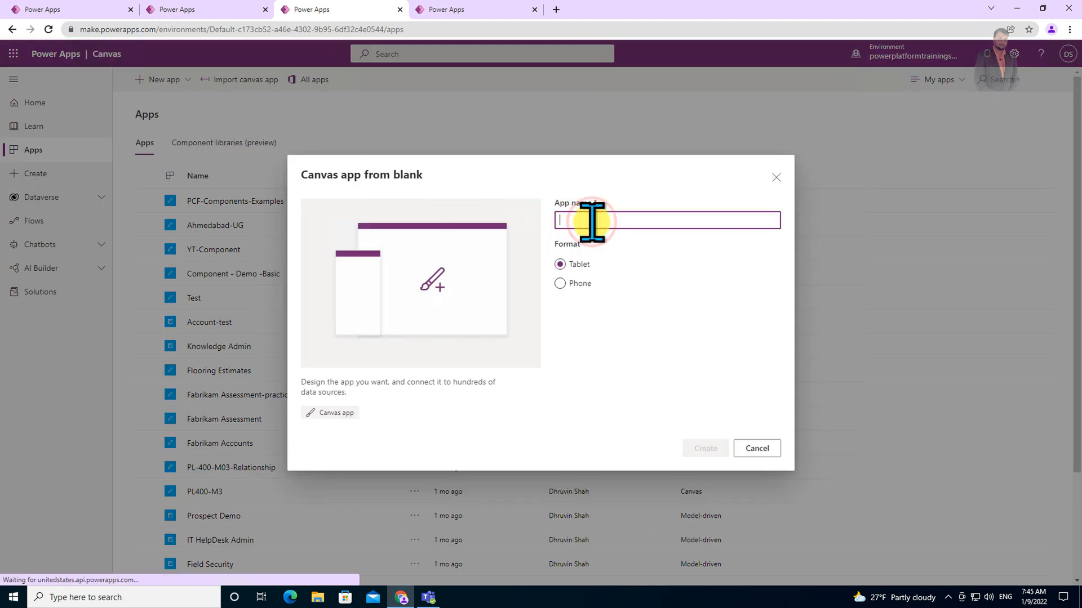
text(YT)
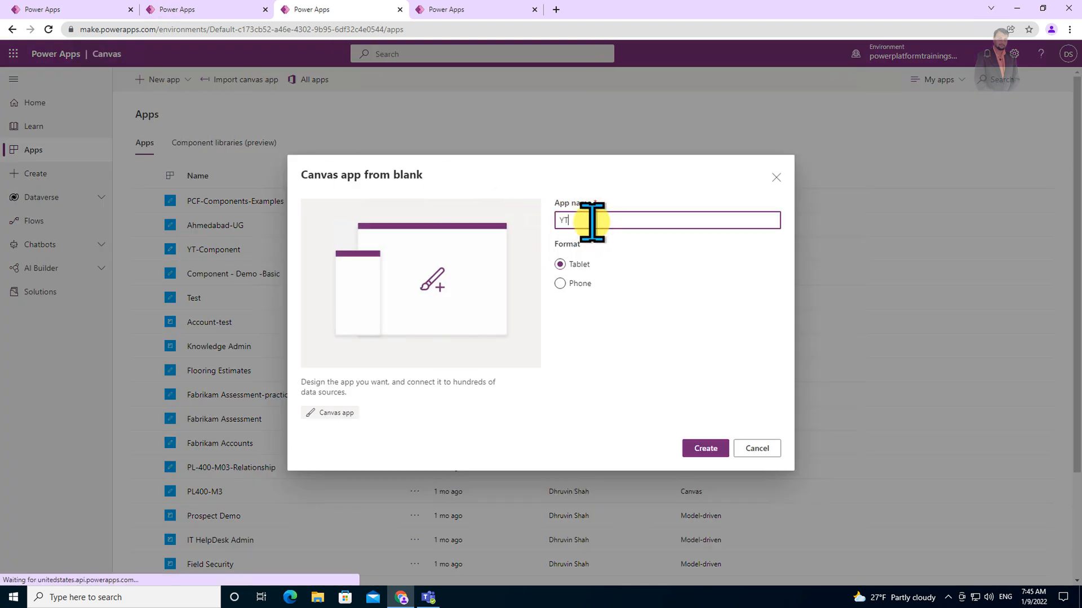
text(-Canvas-Component)
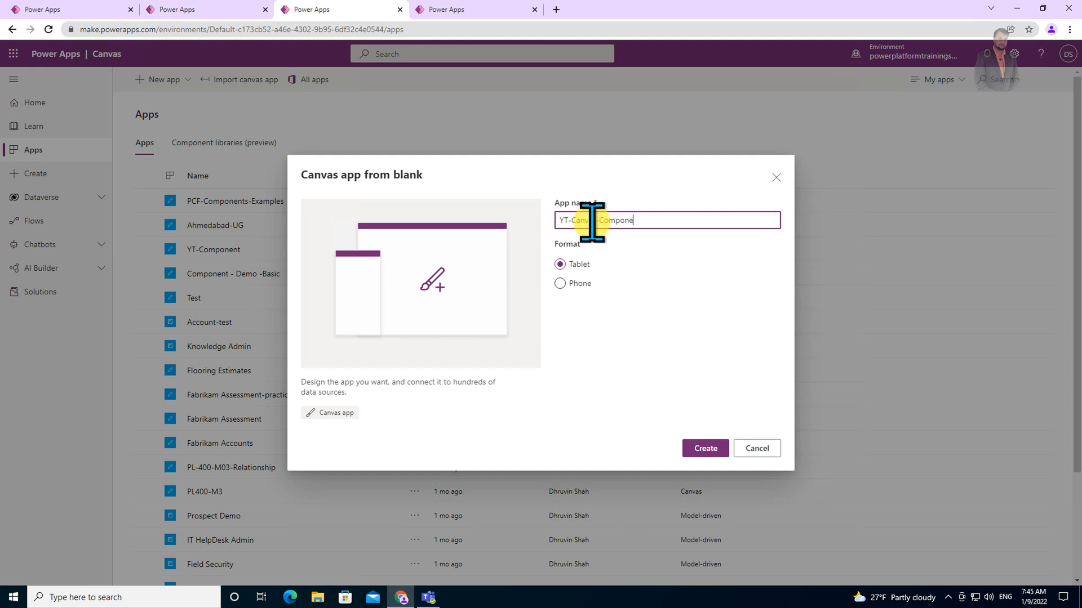
click(695, 449)
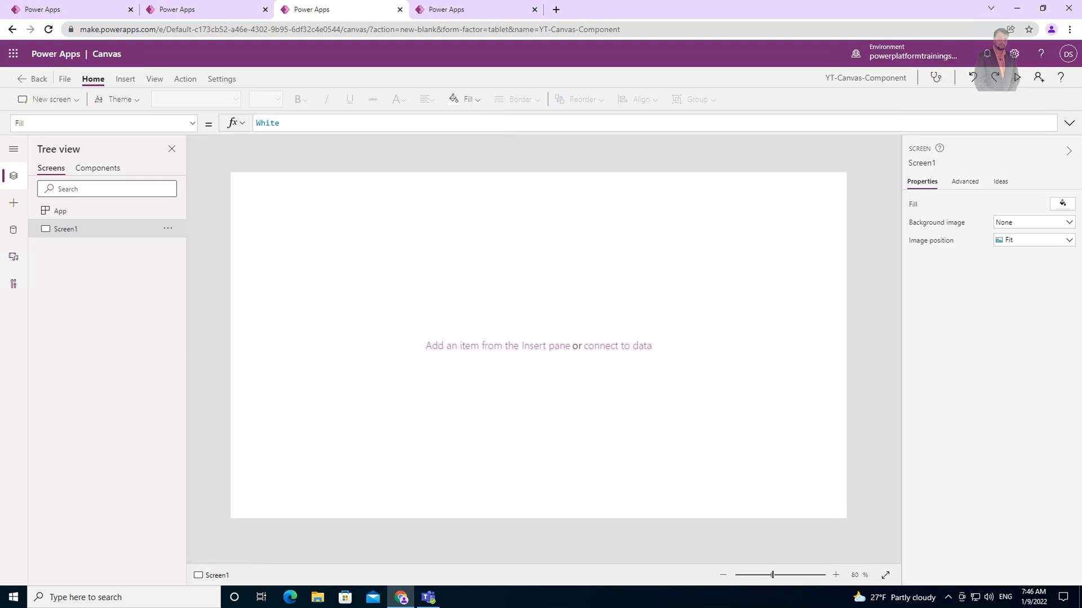
Add a new component to the app and rename it cmpMenuBarCanvas.
click(97, 169)
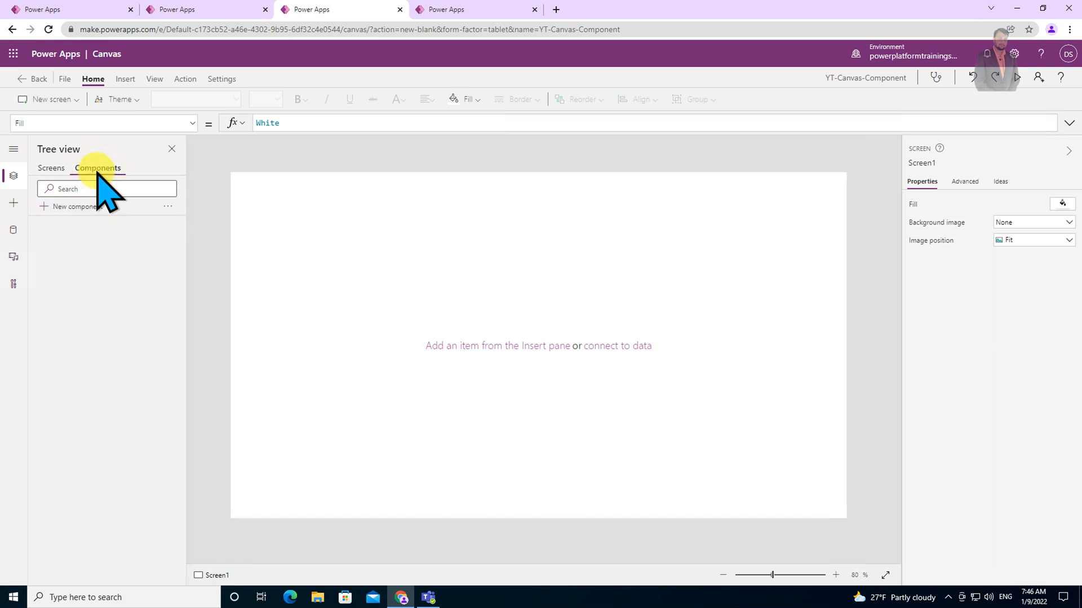
click(85, 207)
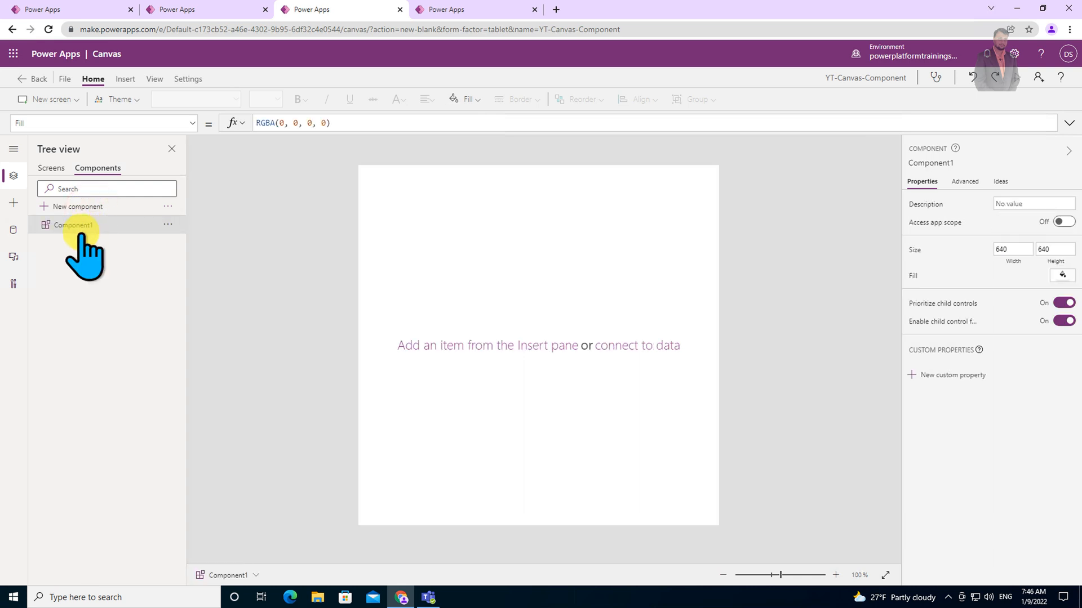
click(167, 225)
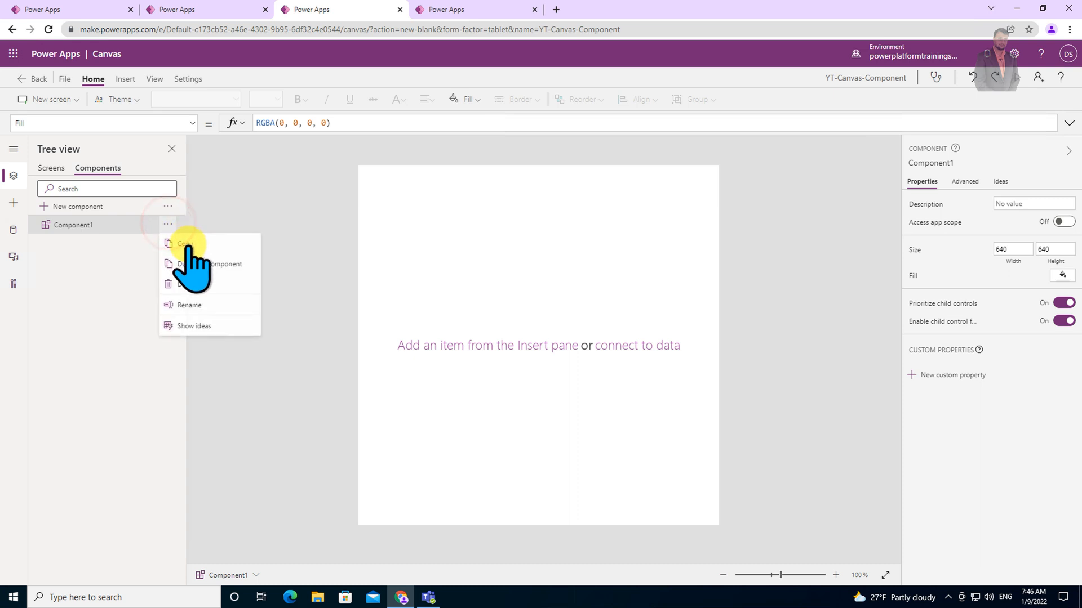
double_click(106, 225)
text(cmpMenuBarCanvas)
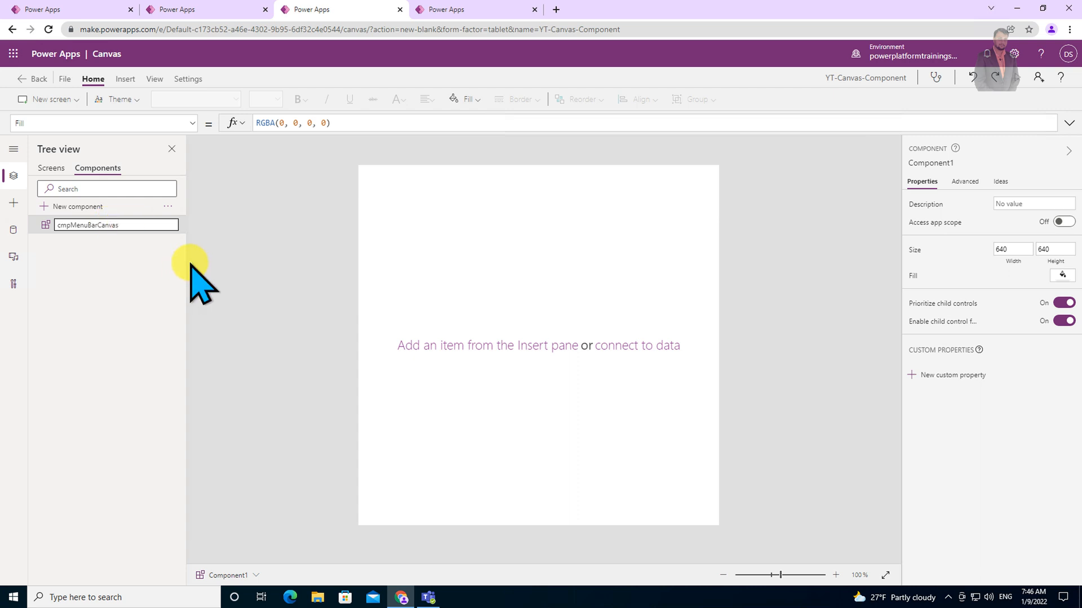
key(Return)
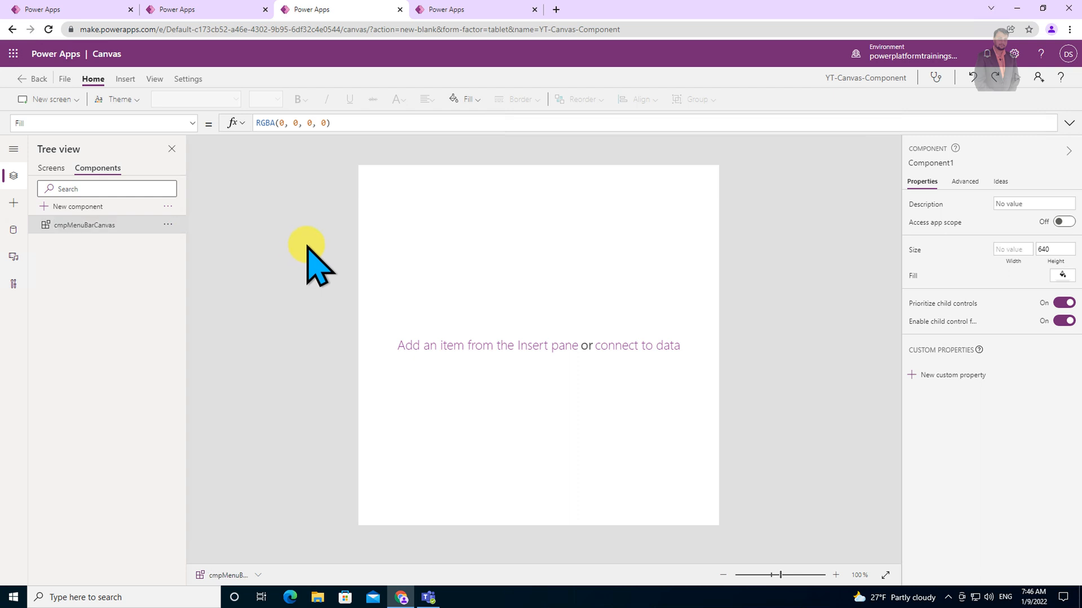
click(461, 241)
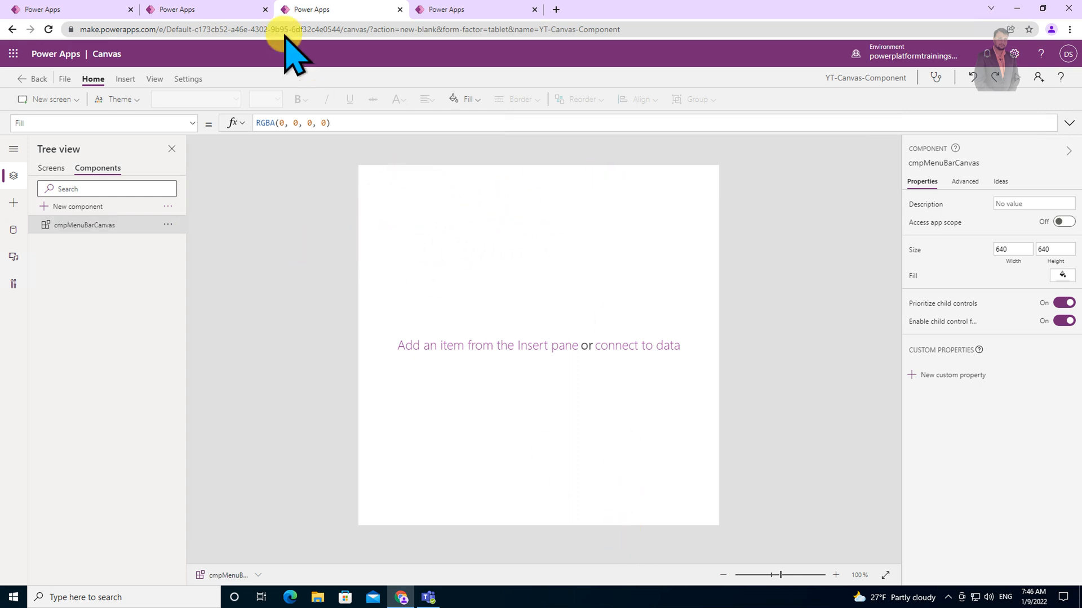
Insert a vertical gallery into the component and set its layout to Title.
click(128, 79)
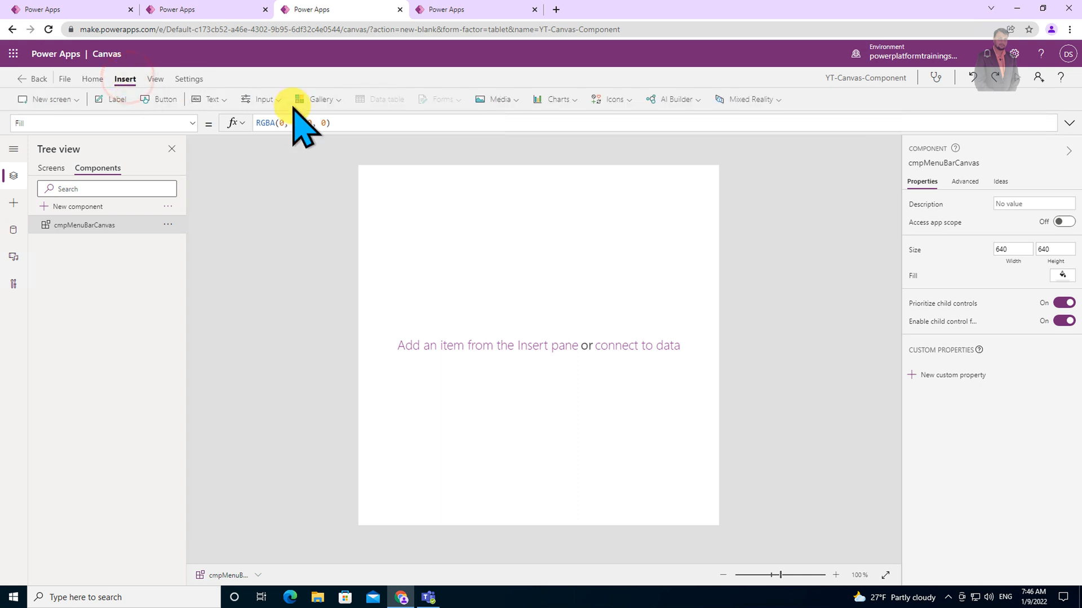
click(340, 101)
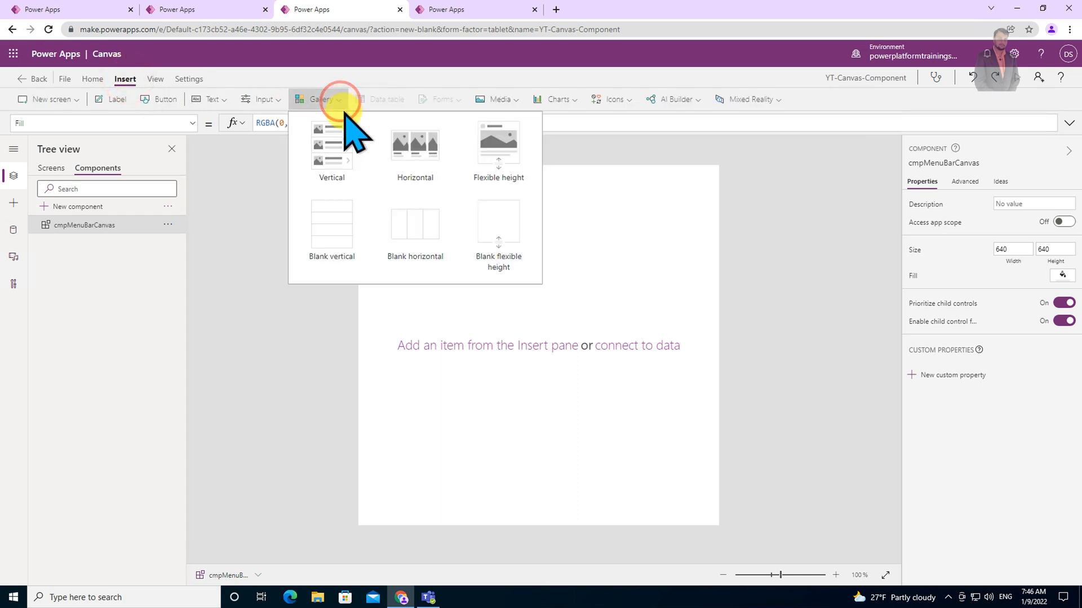
click(345, 154)
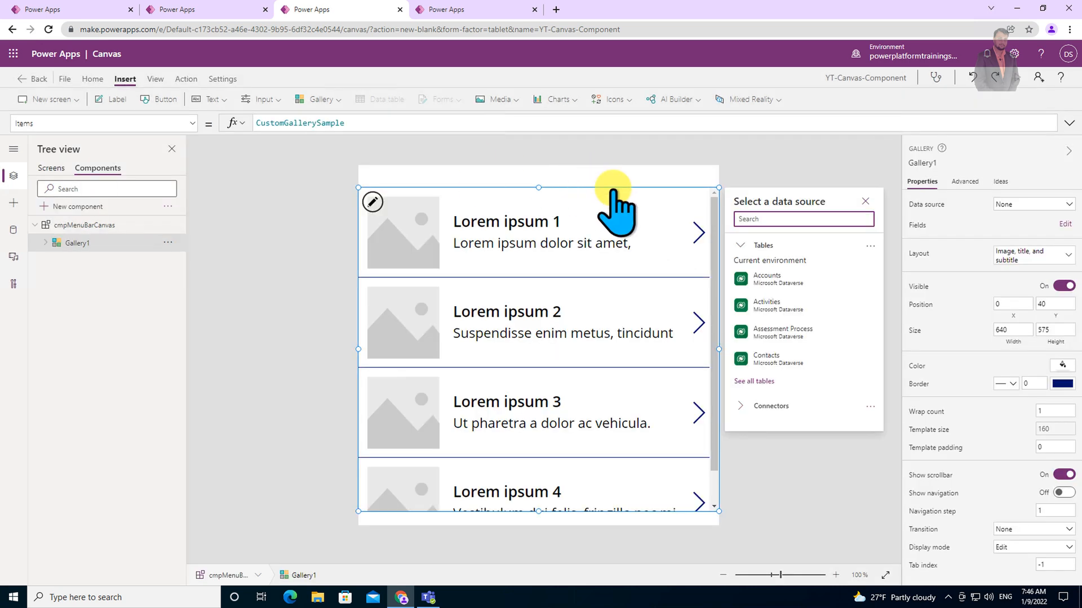
click(1048, 251)
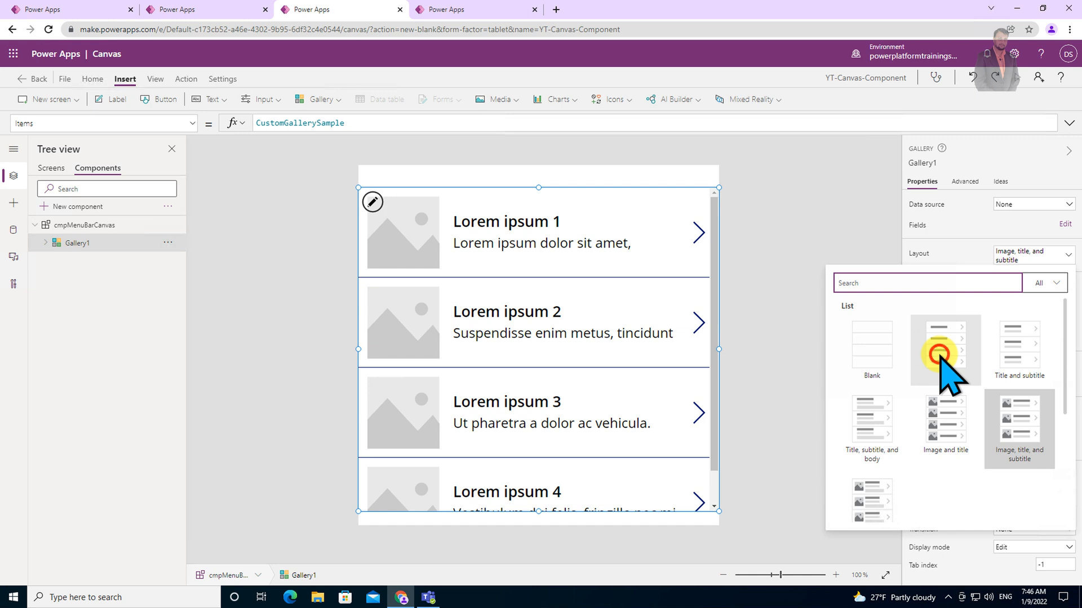
click(939, 356)
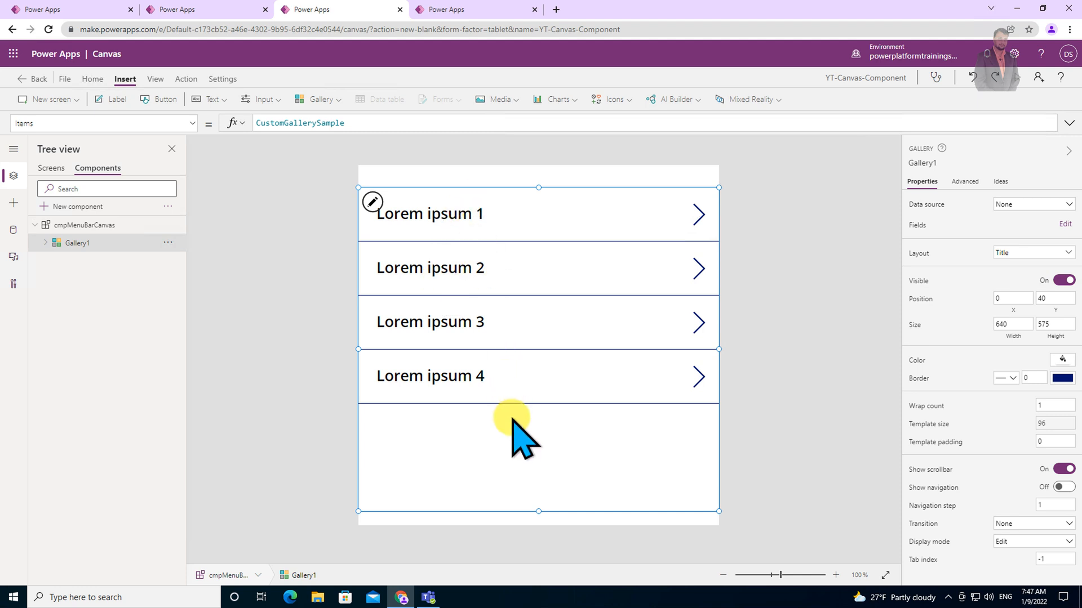
Add an input custom property named menuItem with the Table data type to the component.
click(85, 226)
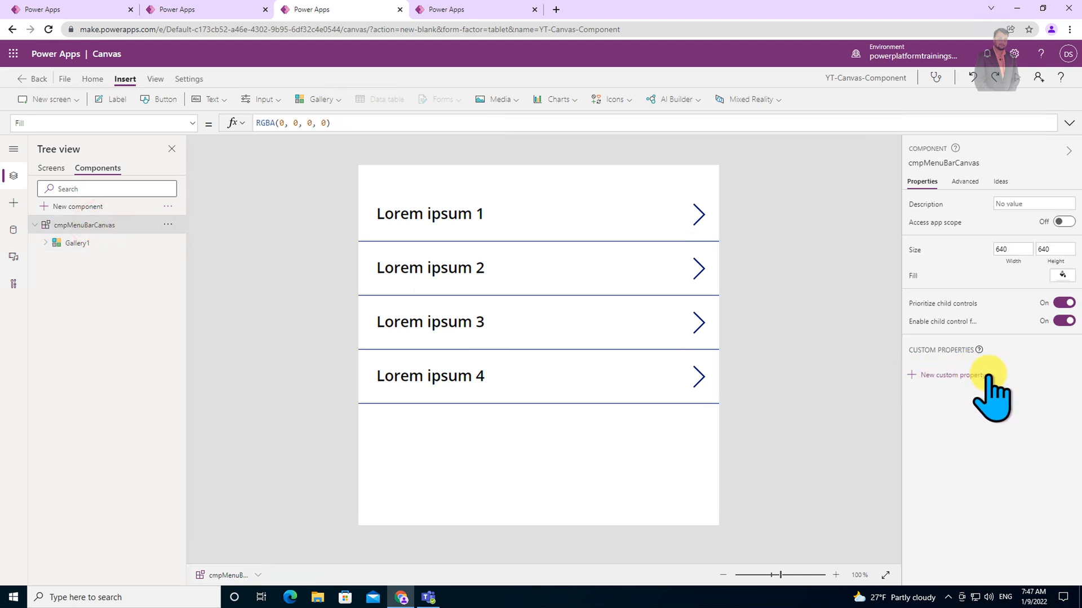
click(950, 375)
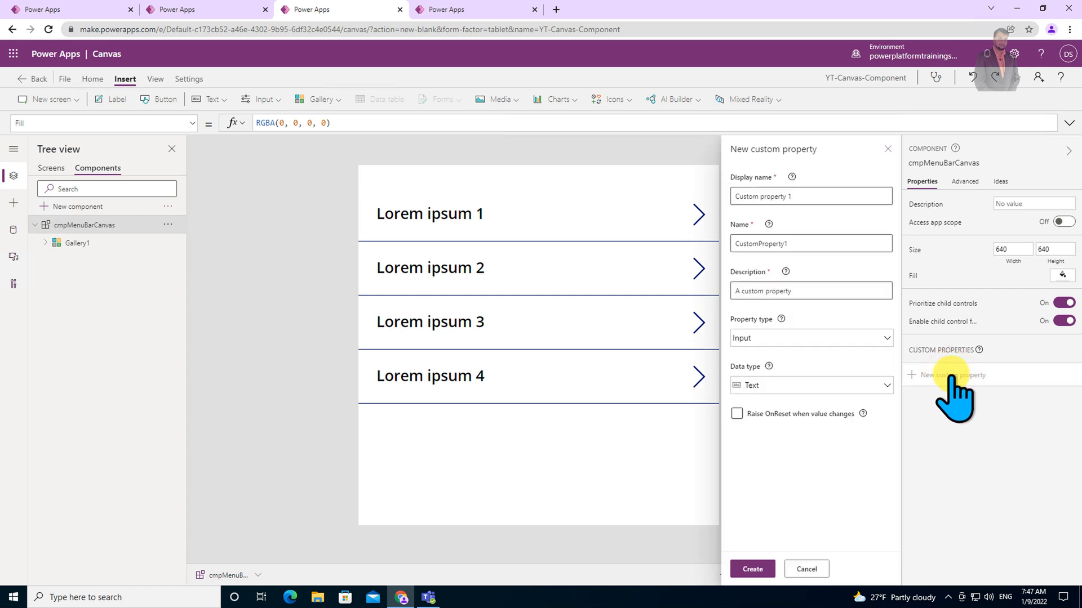
click(833, 338)
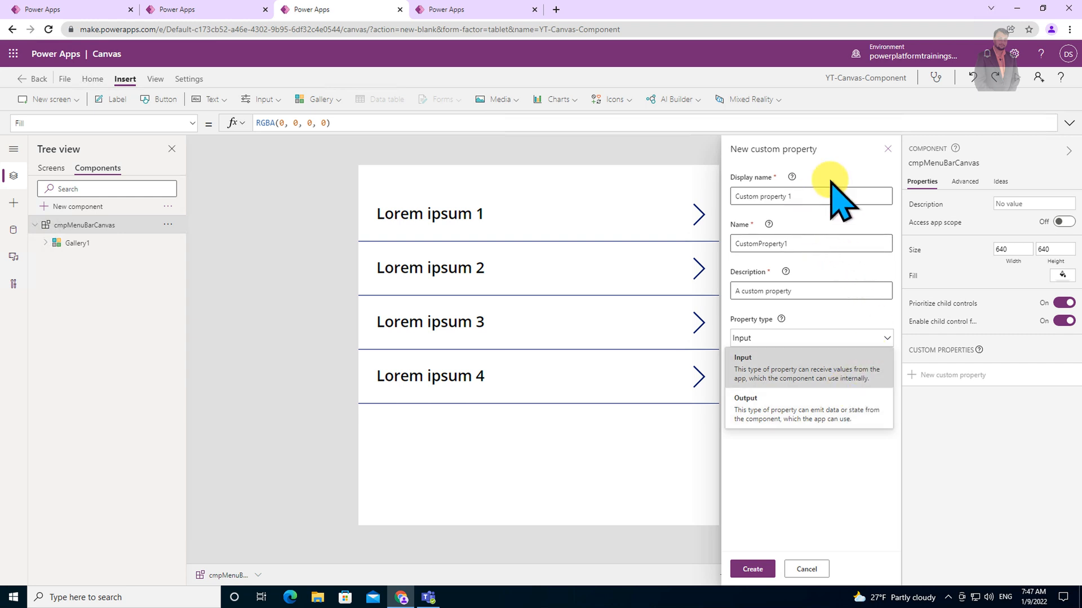
click(809, 368)
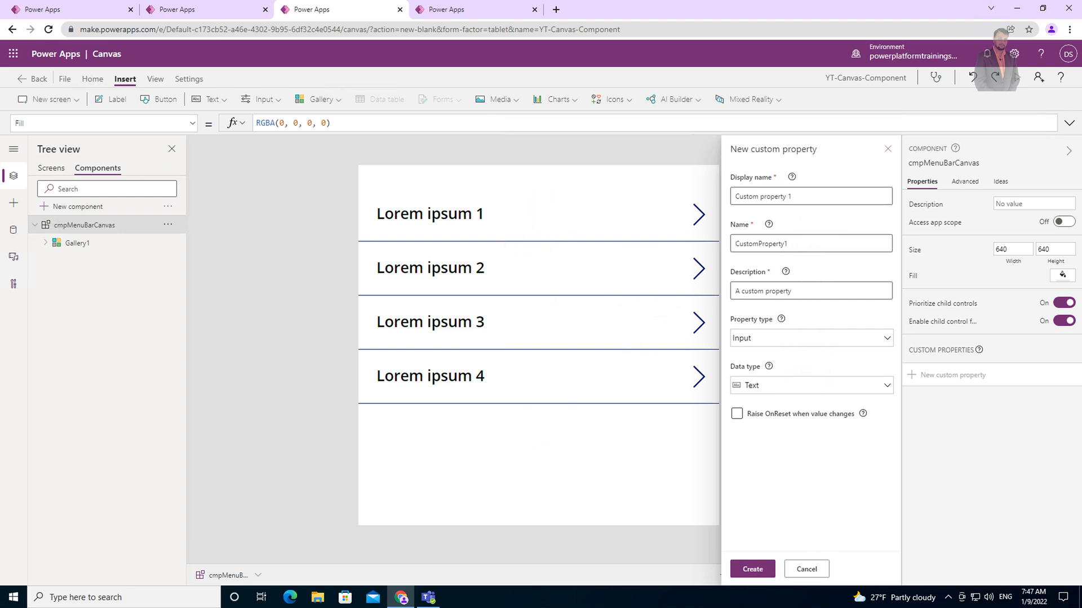
double_click(826, 196)
drag(826, 195, 720, 197)
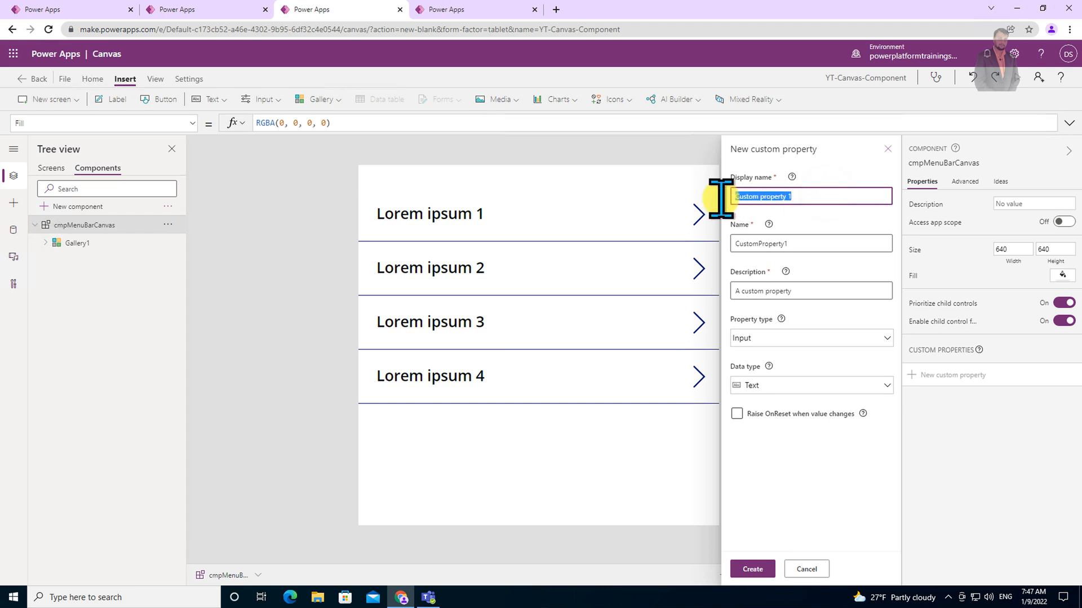
text(menuItem)
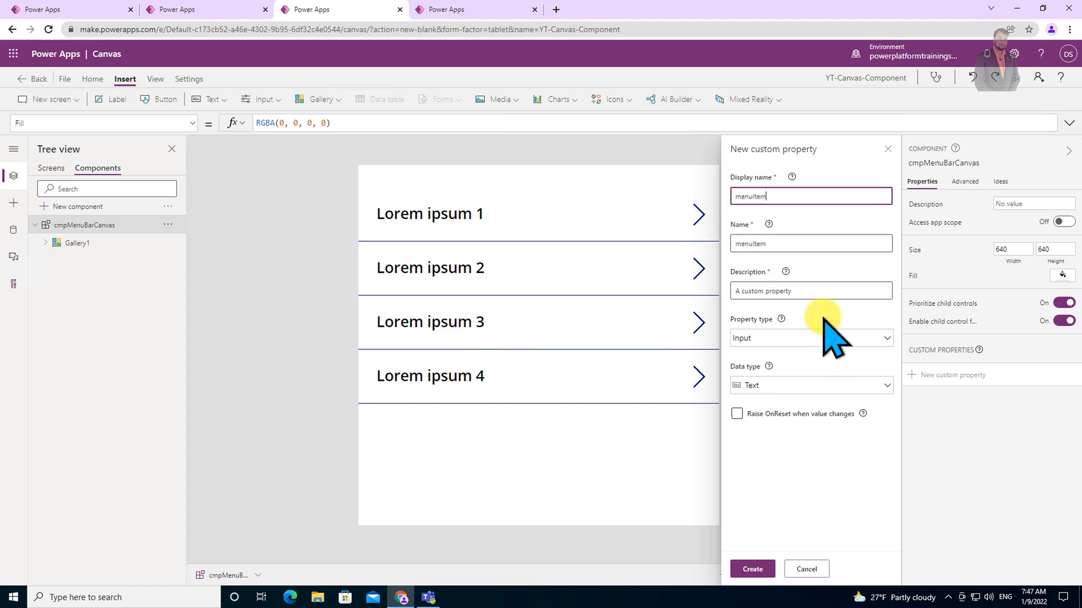
click(826, 287)
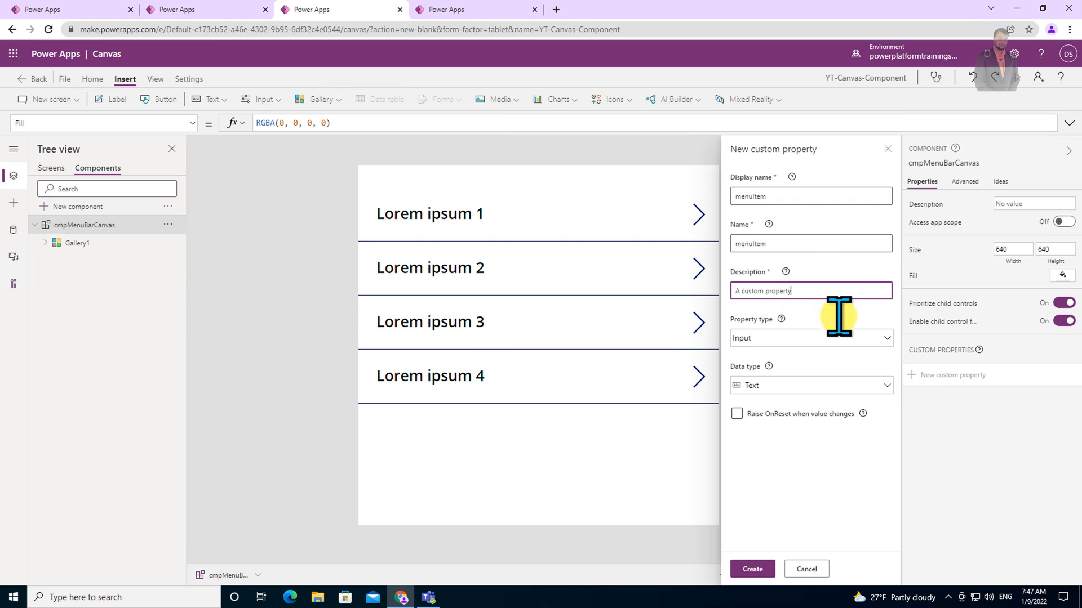
click(786, 387)
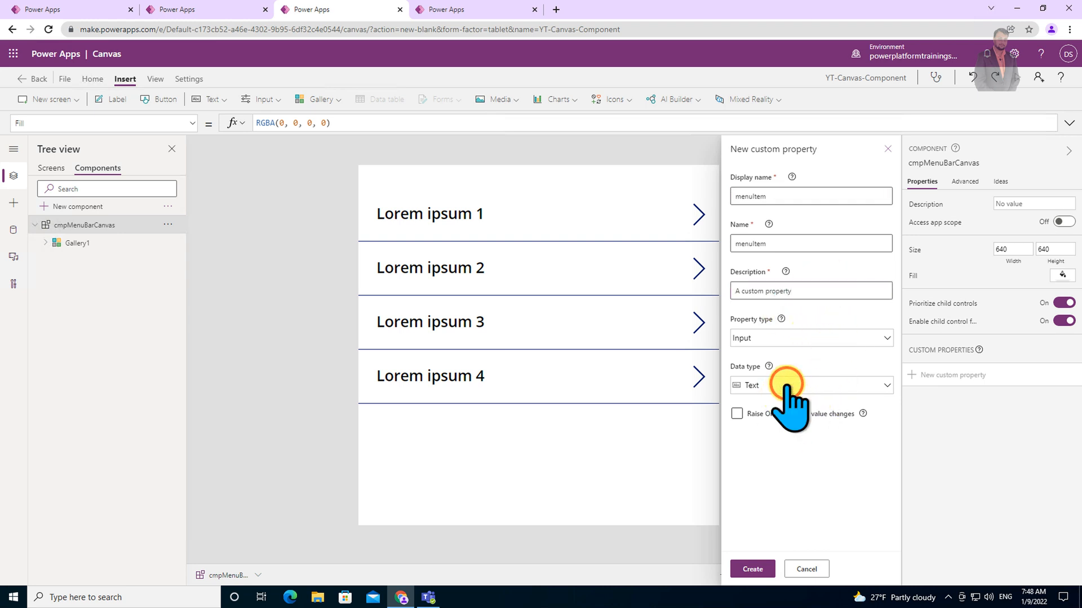
click(807, 295)
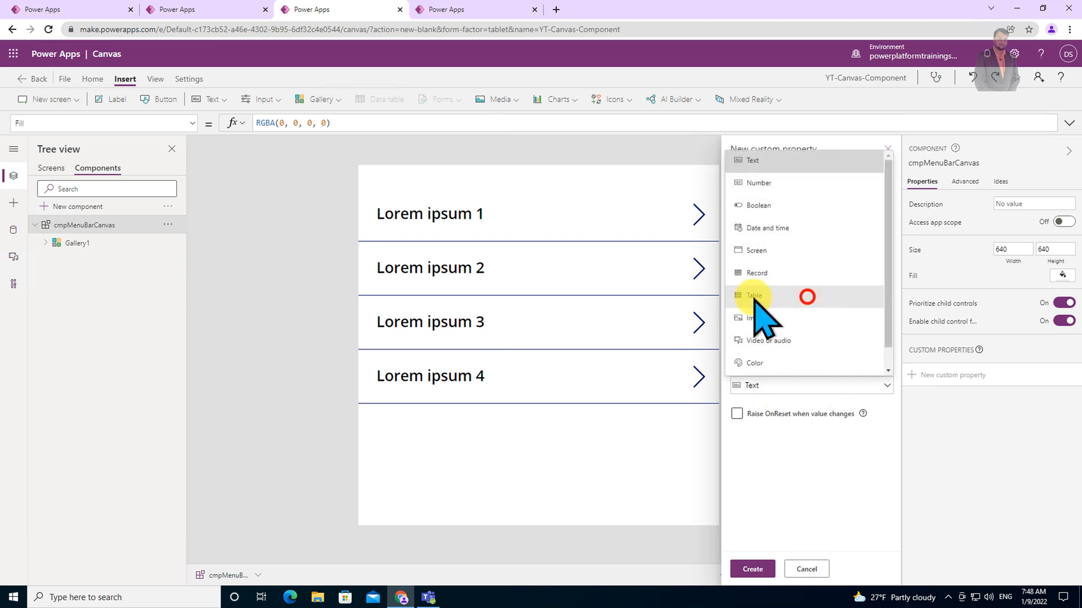
click(753, 569)
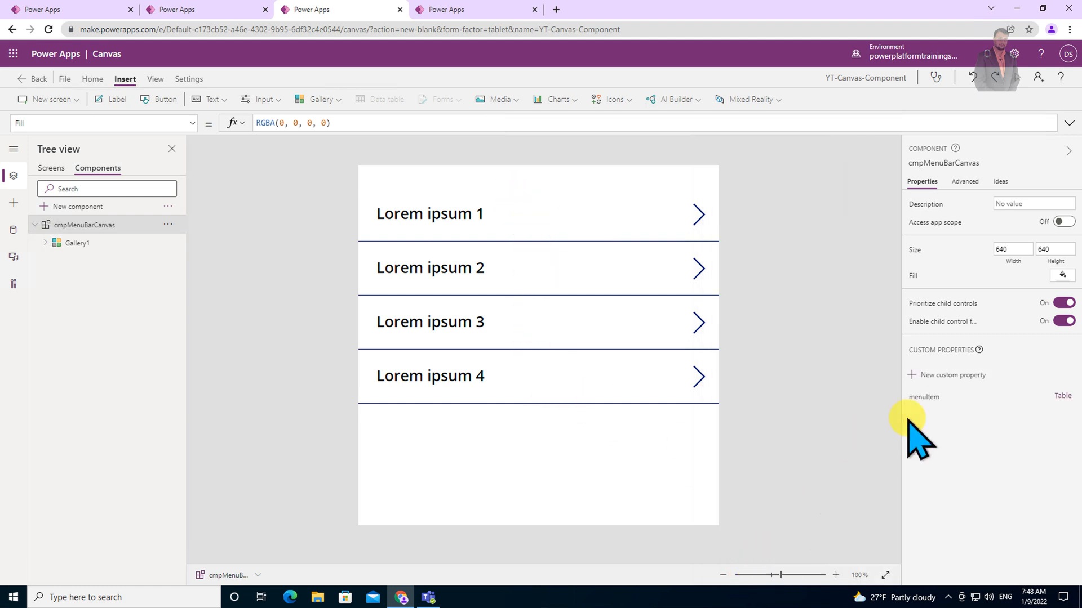
Set the menuItem property's default value to a table with Item values Home, Admin, About and Help.
click(930, 397)
click(1063, 123)
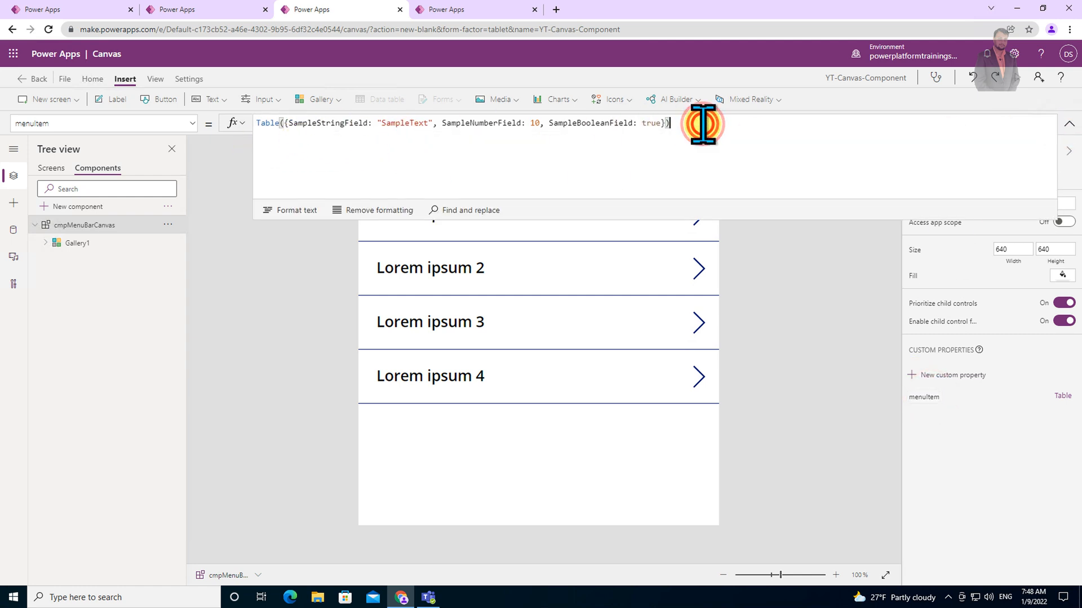
triple_click(703, 124)
key(BackSpace)
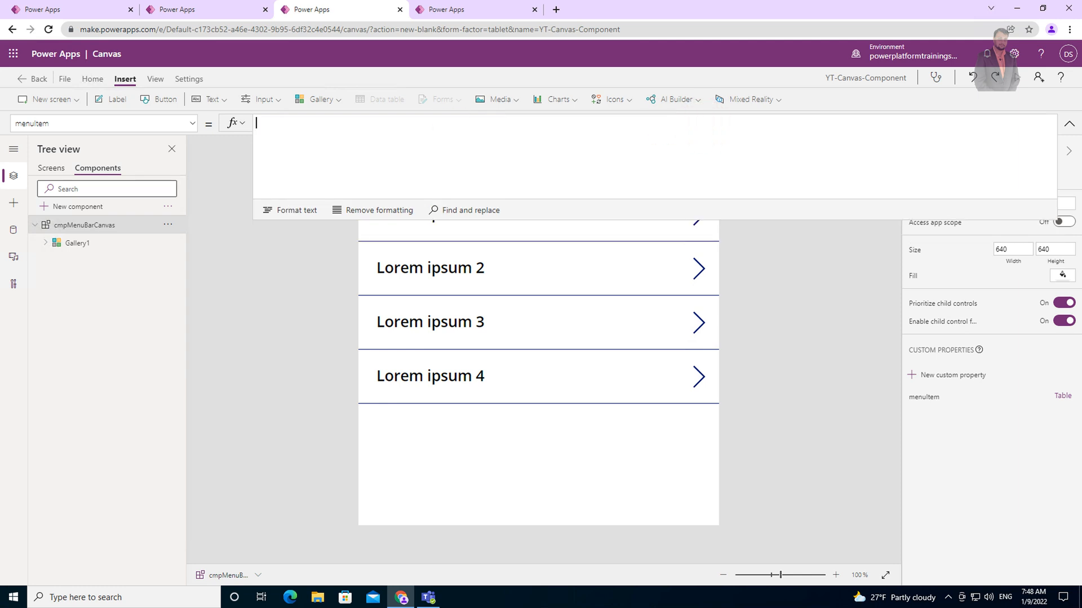
text(Table(     {Item: "Home"},     {Item: "Admin"},     {Item: "About"},     {Item: "Help"} ))
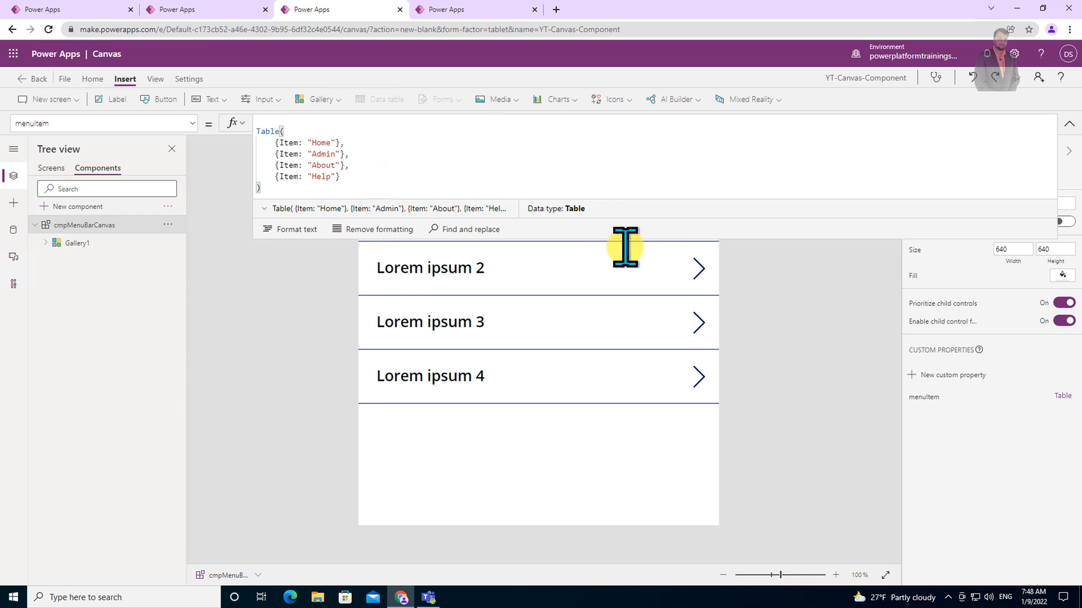
click(808, 294)
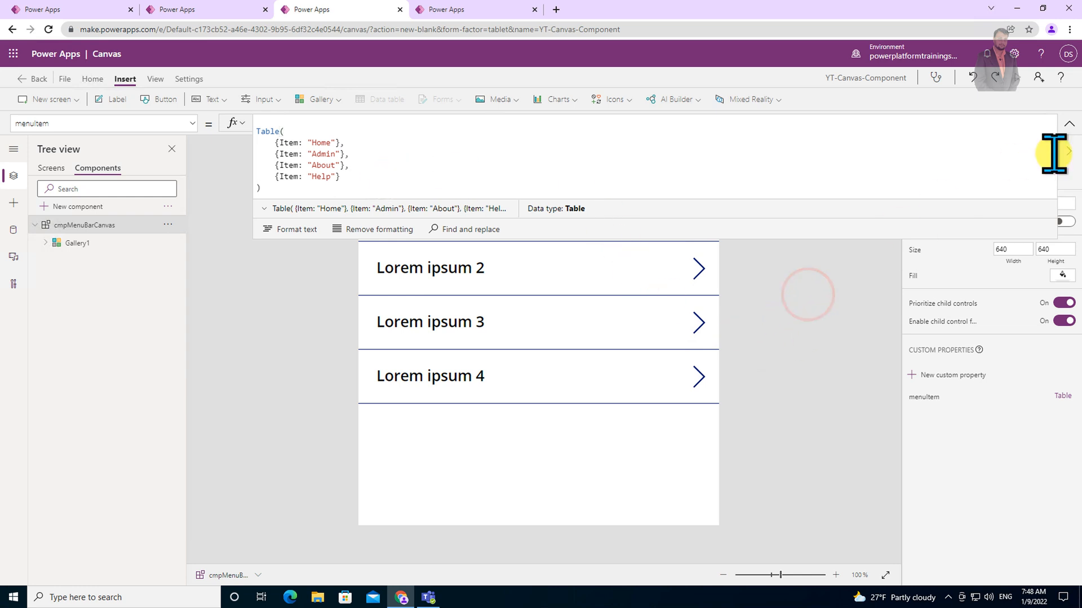
click(1068, 126)
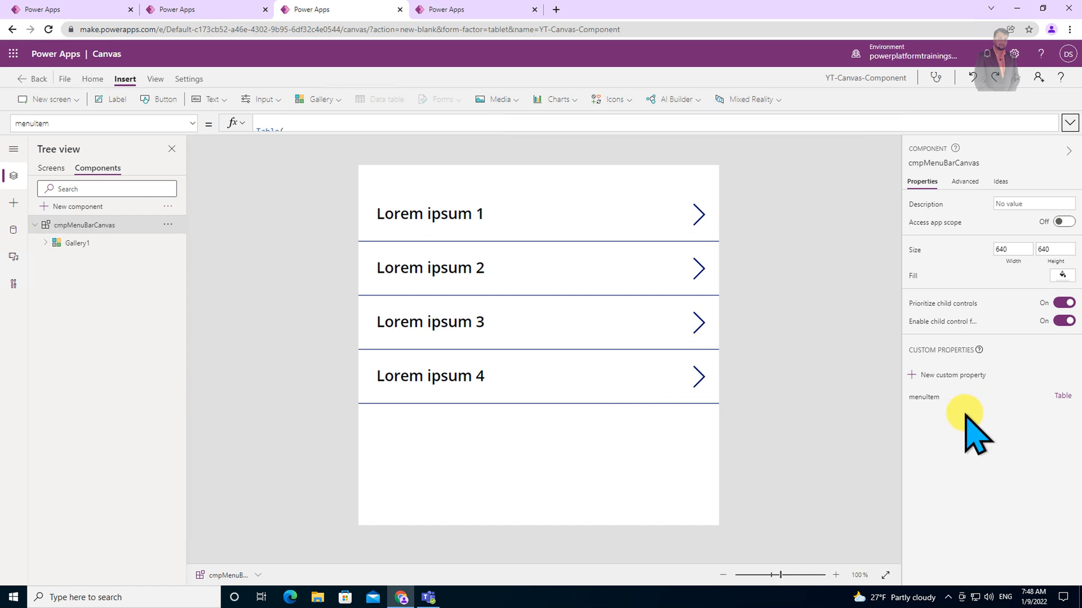
Add an output custom property named selectedItem with the Text data type.
click(936, 377)
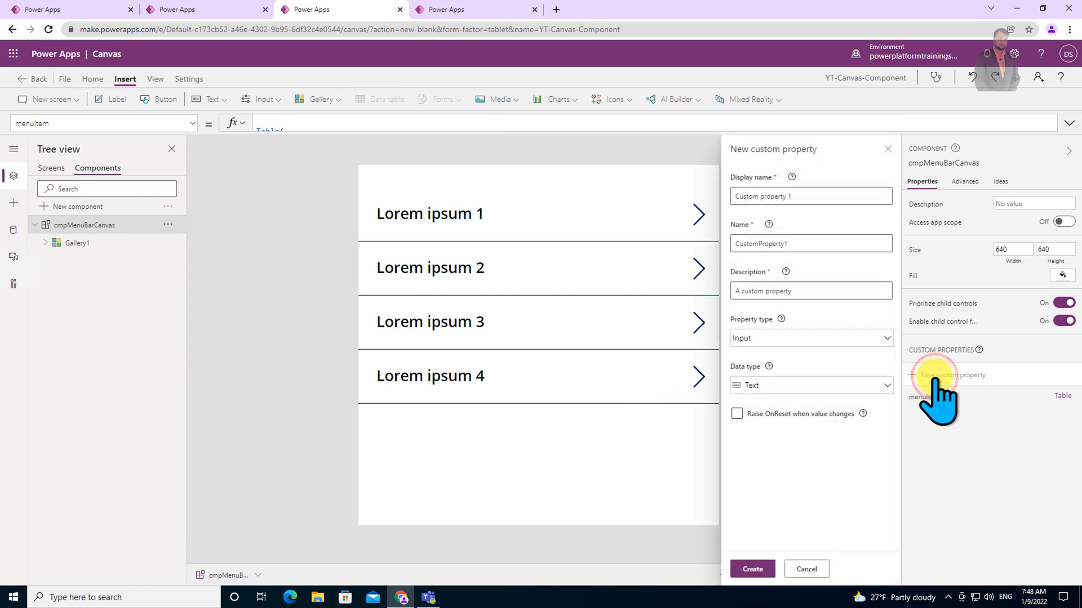
click(837, 196)
triple_click(838, 196)
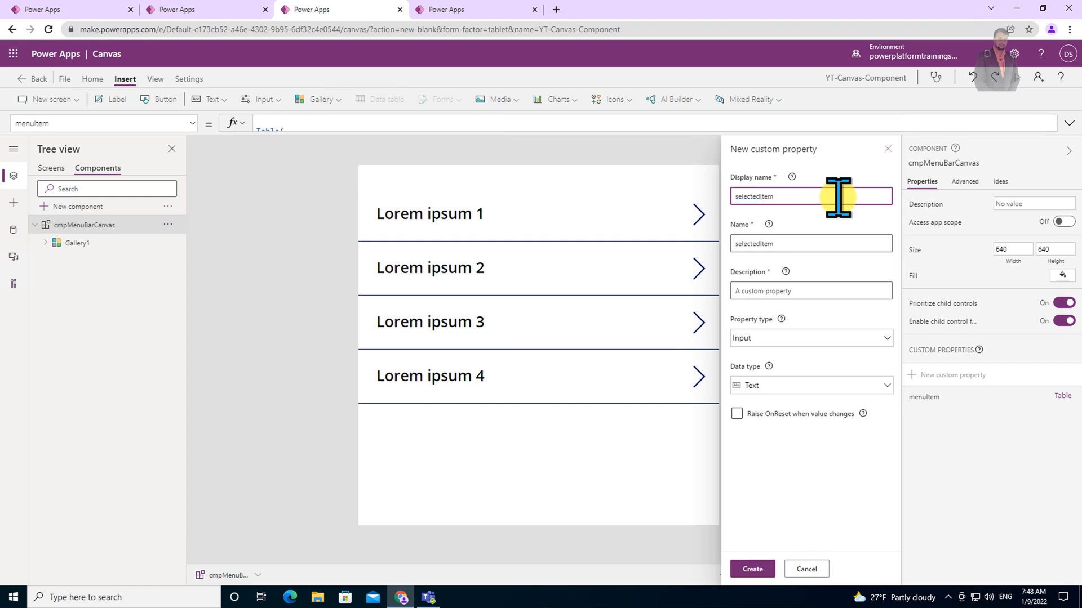
click(787, 337)
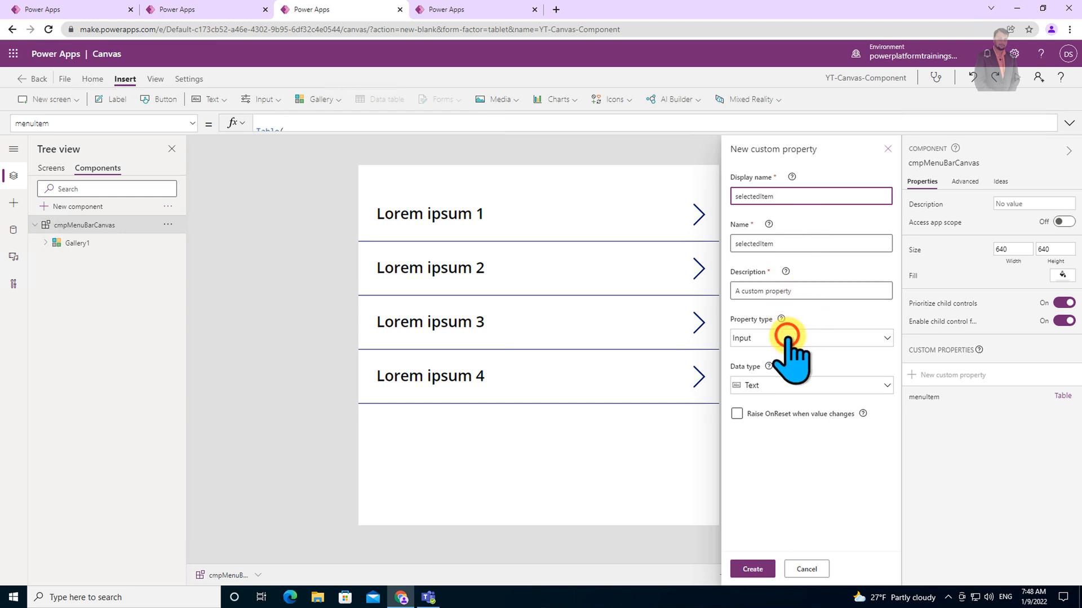
click(794, 414)
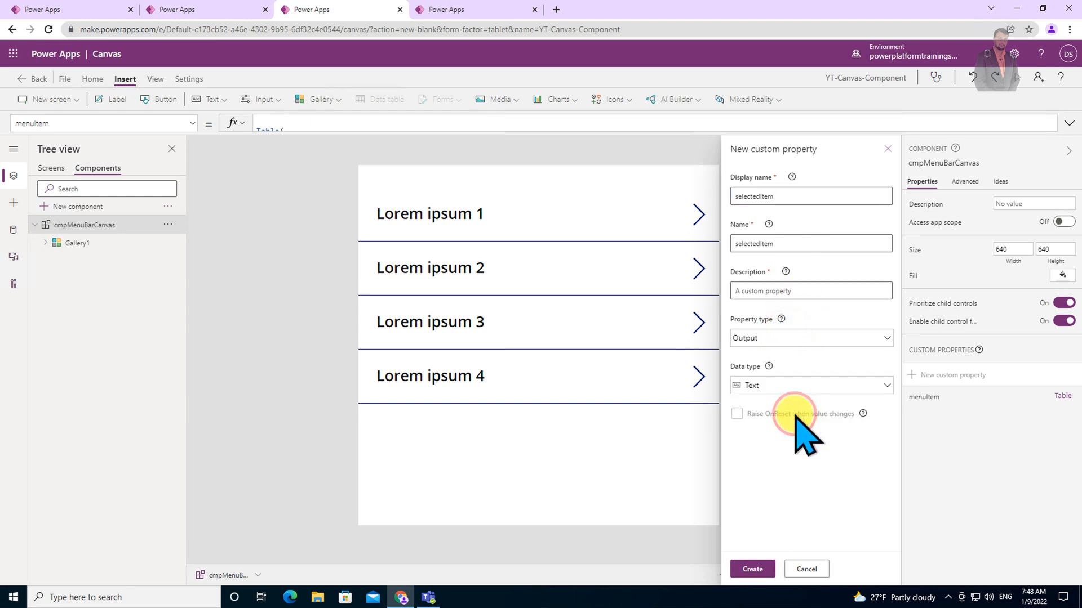
click(757, 570)
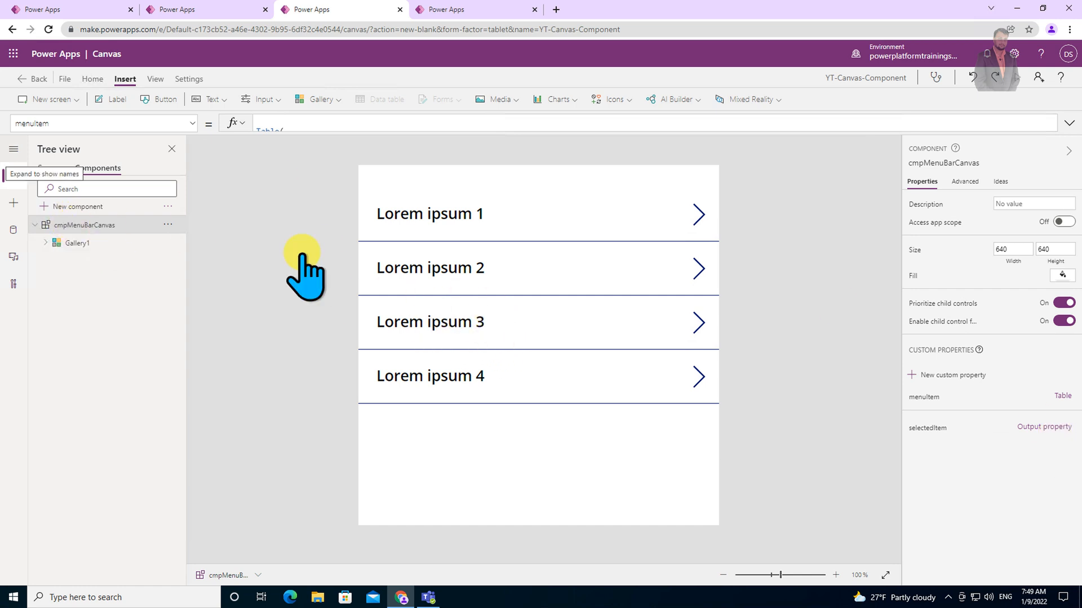
Set the gallery's Items formula to cmpMenuBarCanvas.menuItem.
click(514, 261)
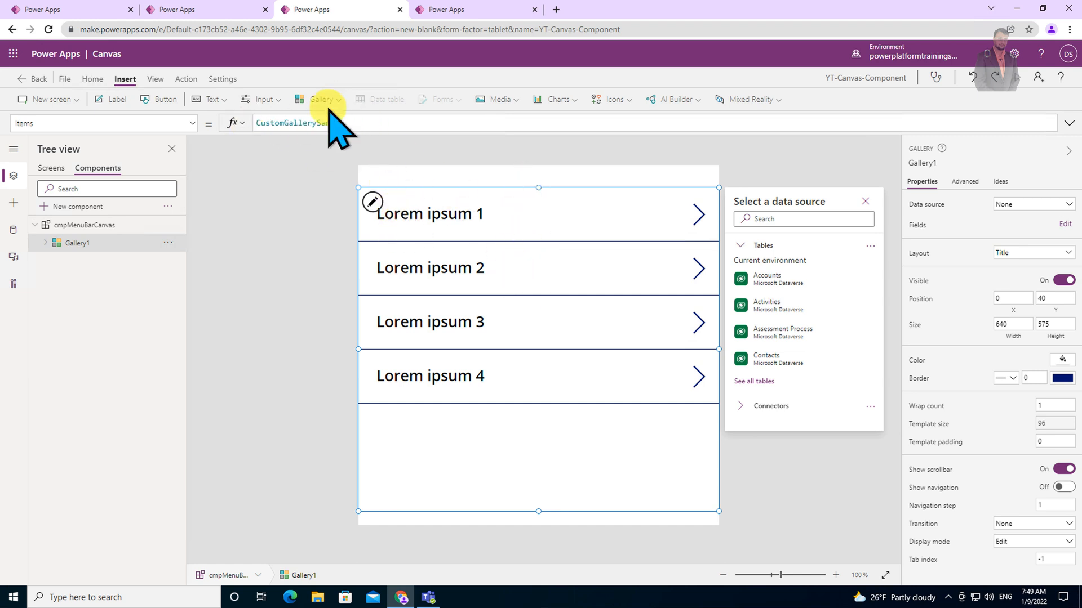
double_click(340, 123)
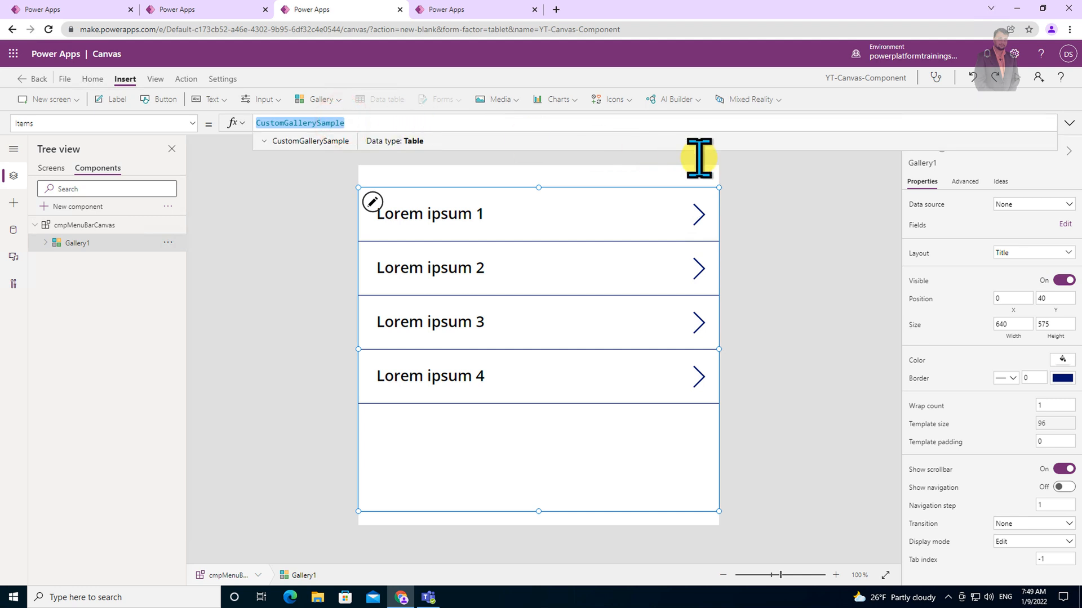
text(cm)
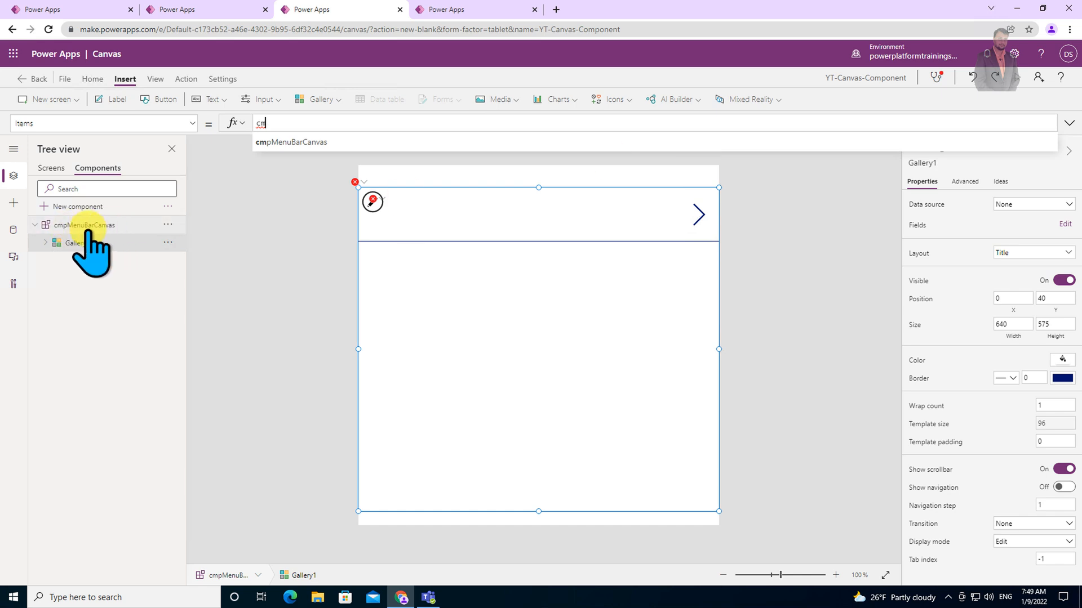
click(366, 142)
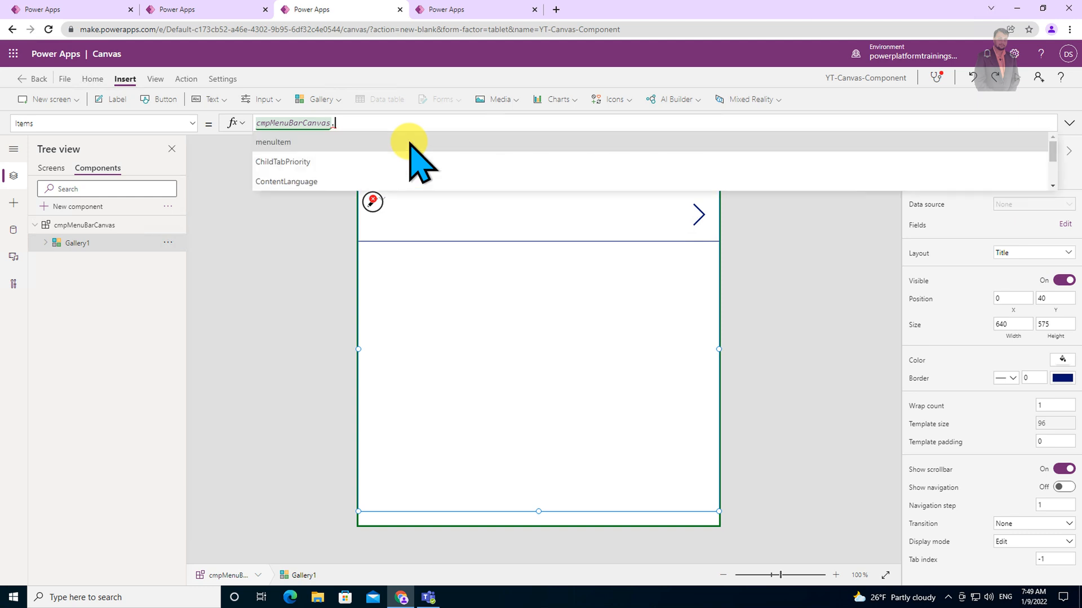
click(408, 142)
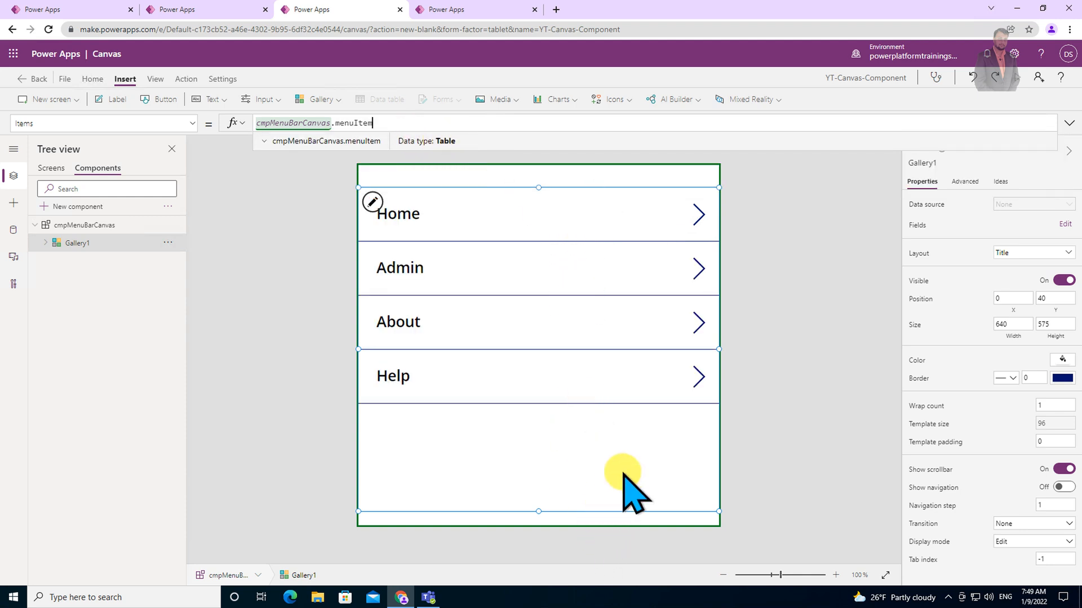
click(790, 303)
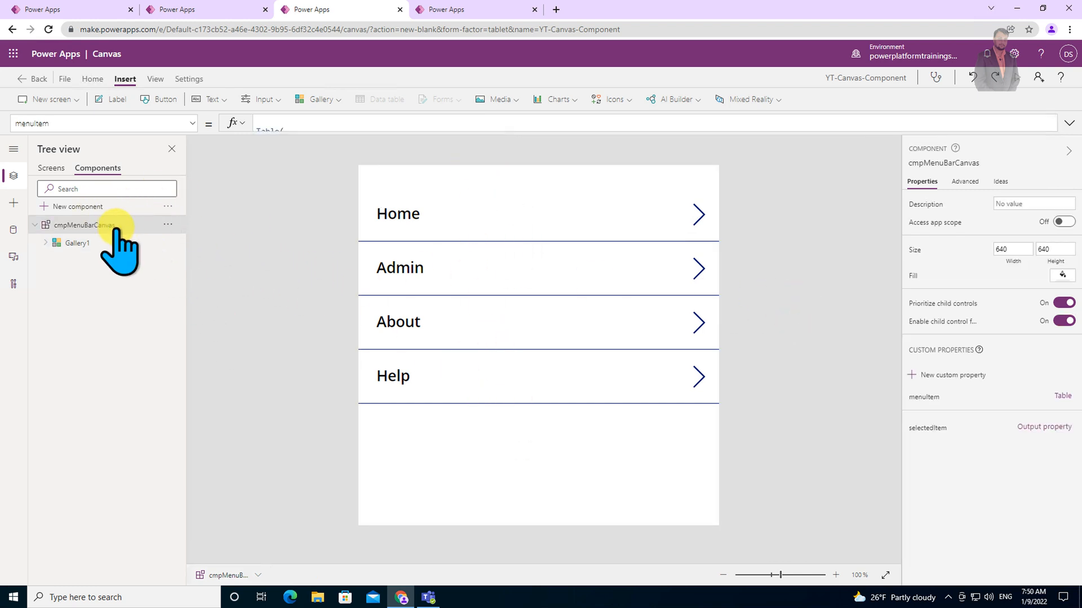
Set the component's selectedItem output property to Gallery1.Selected.Item.
click(113, 225)
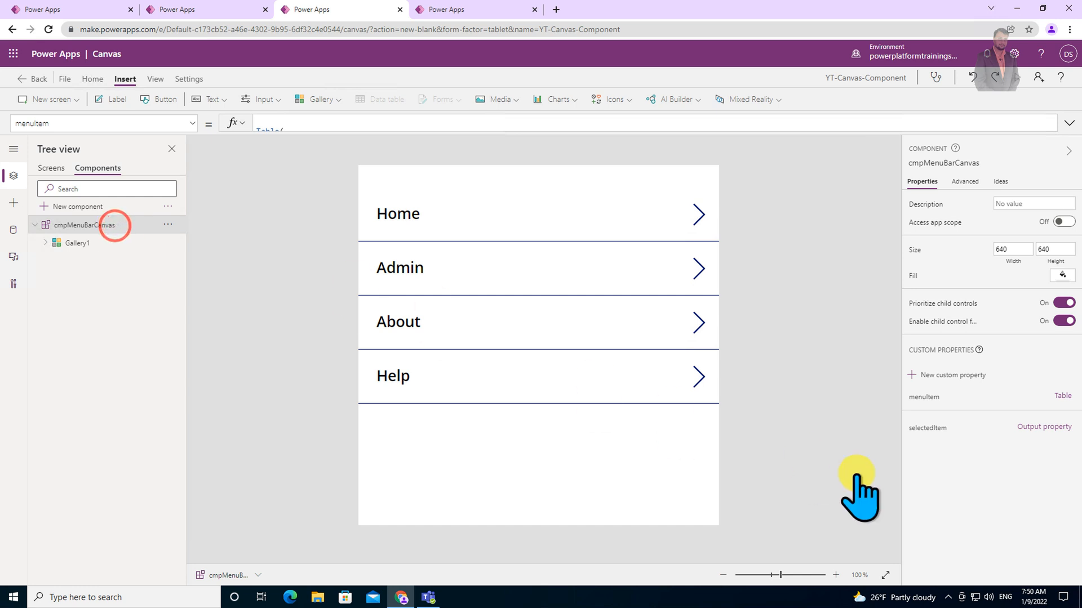
click(930, 429)
click(365, 122)
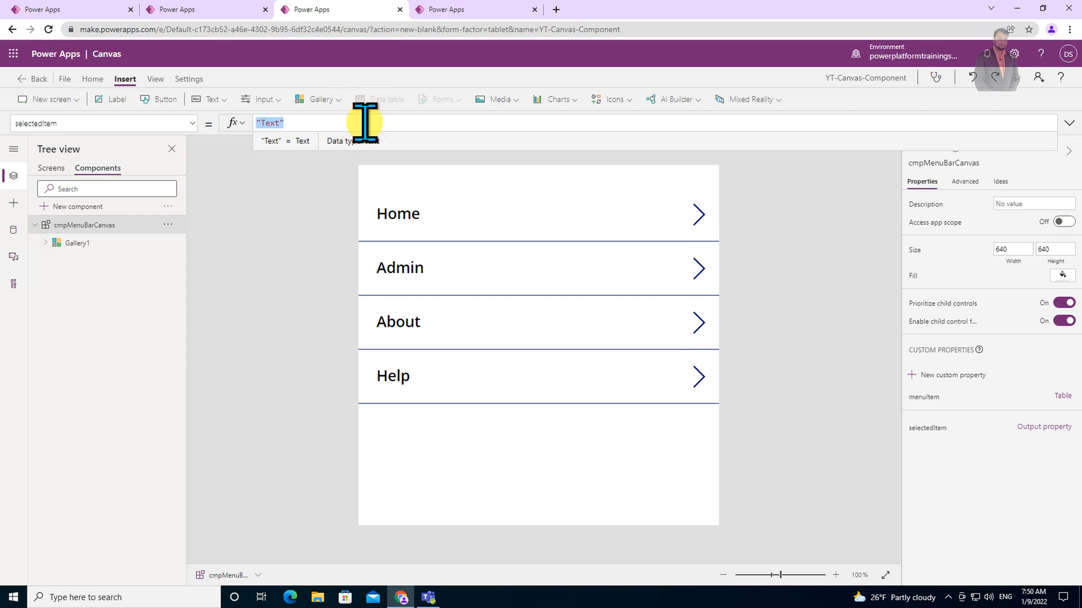
text(Galle)
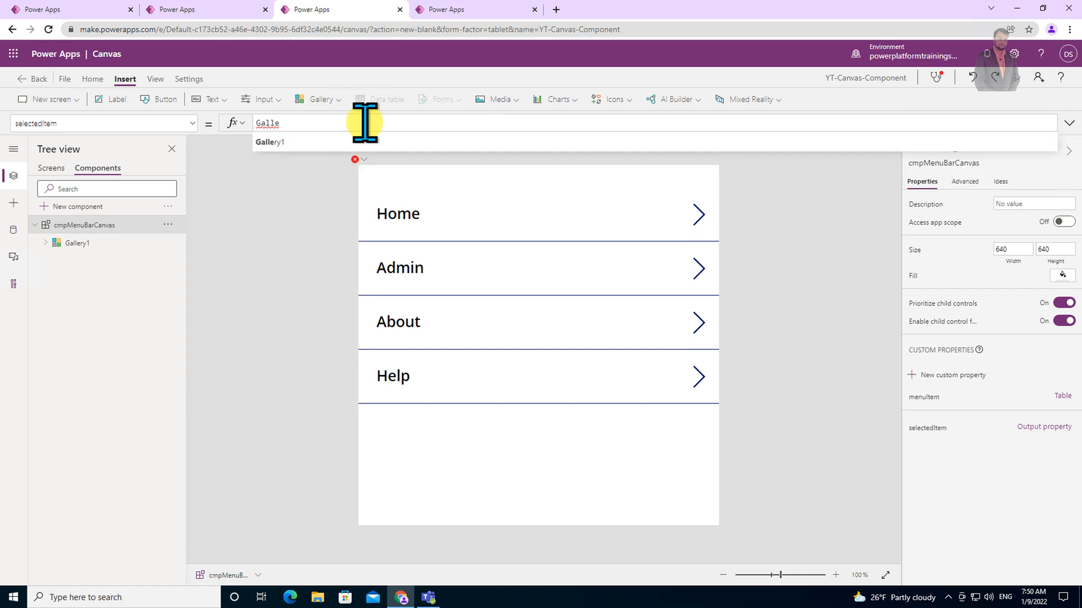
text(ry1.Se)
key(Tab)
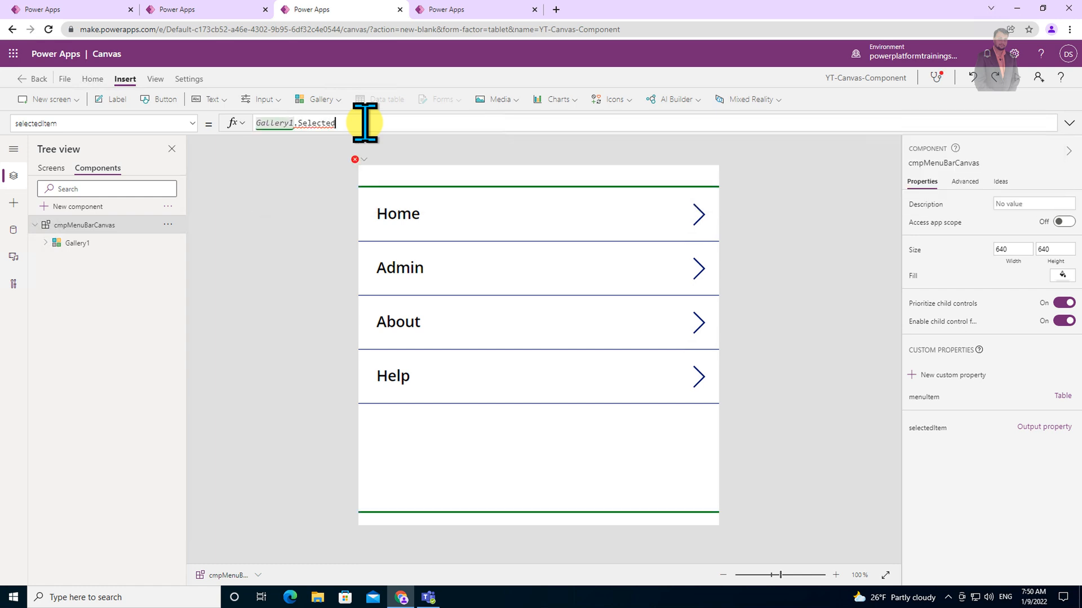
text(.i)
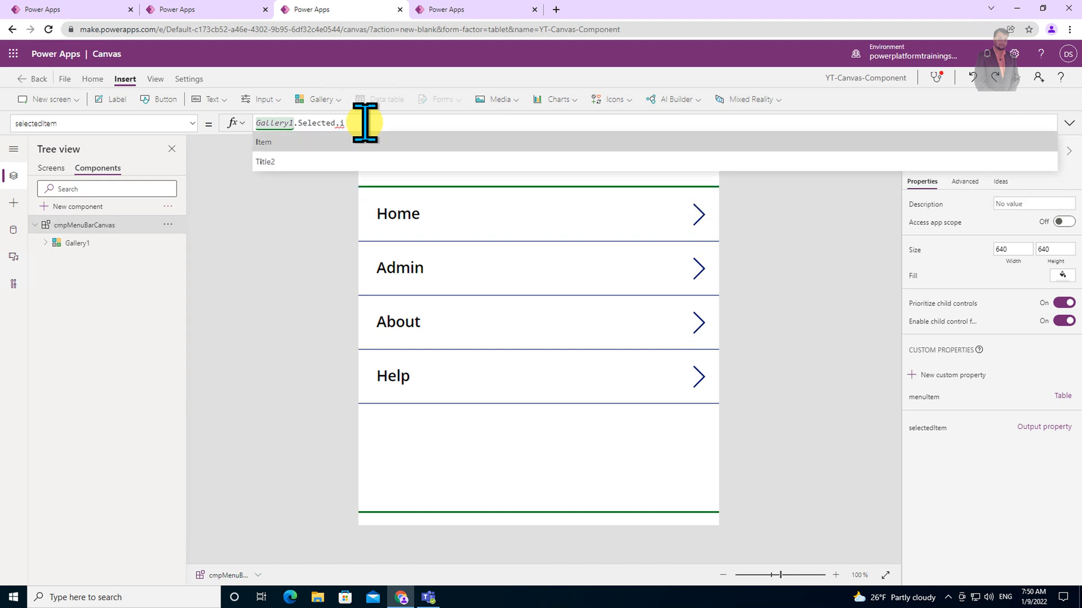
key(Tab)
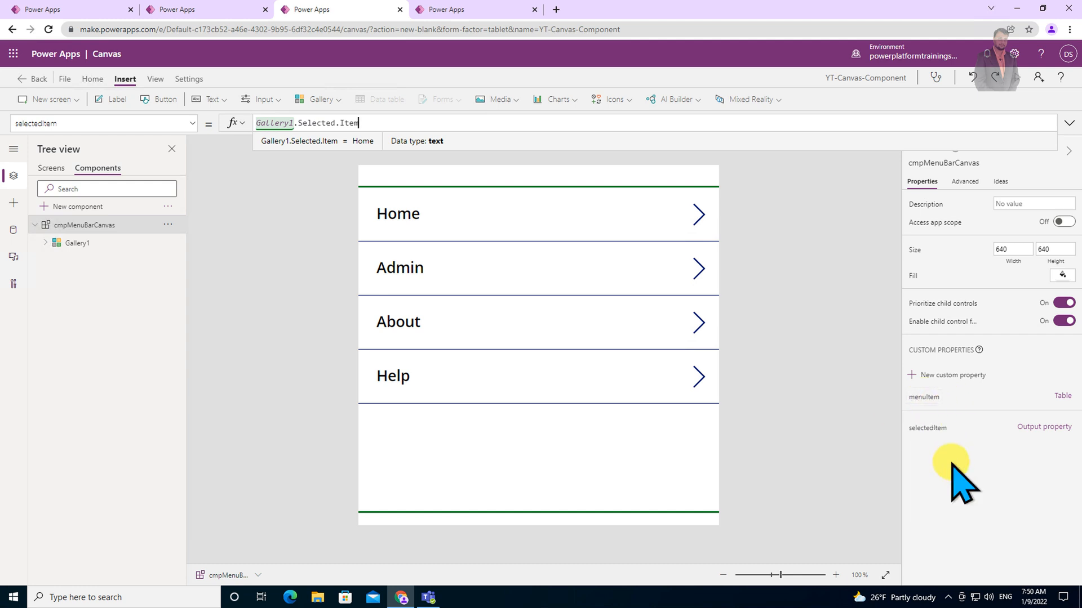
click(827, 387)
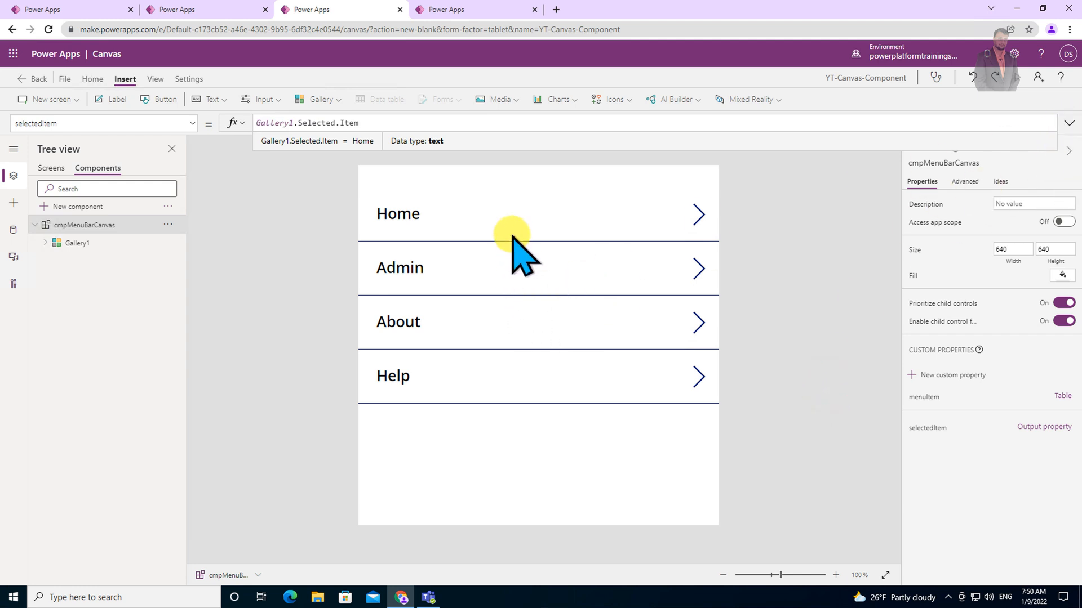
Set the gallery's TemplateFill to If(ThisItem.IsSelected,Color.LightCyan,Color.White) to highlight the selected menu item.
click(509, 395)
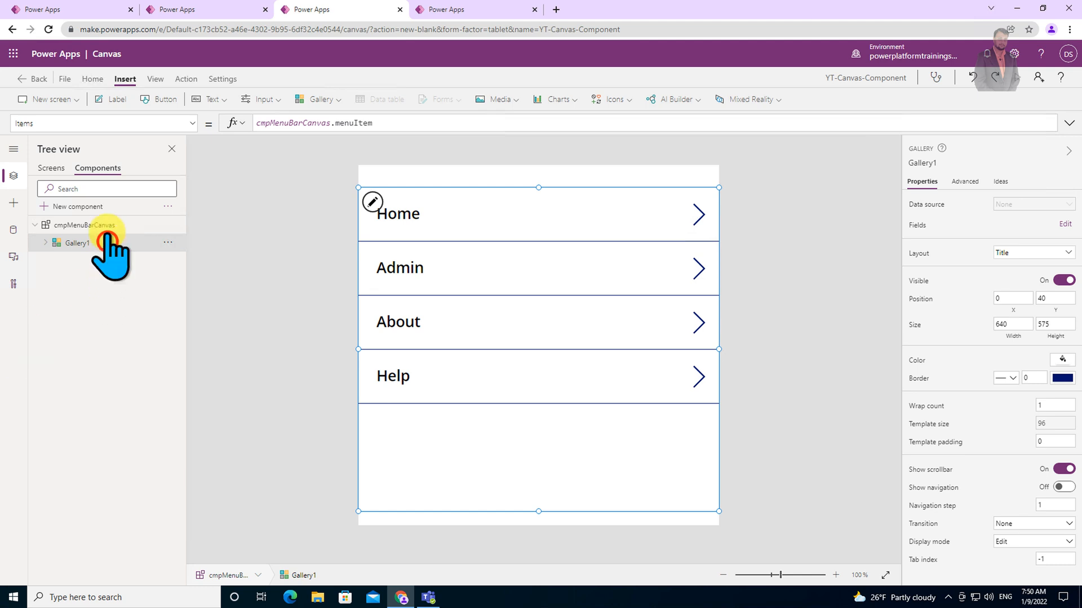
click(192, 123)
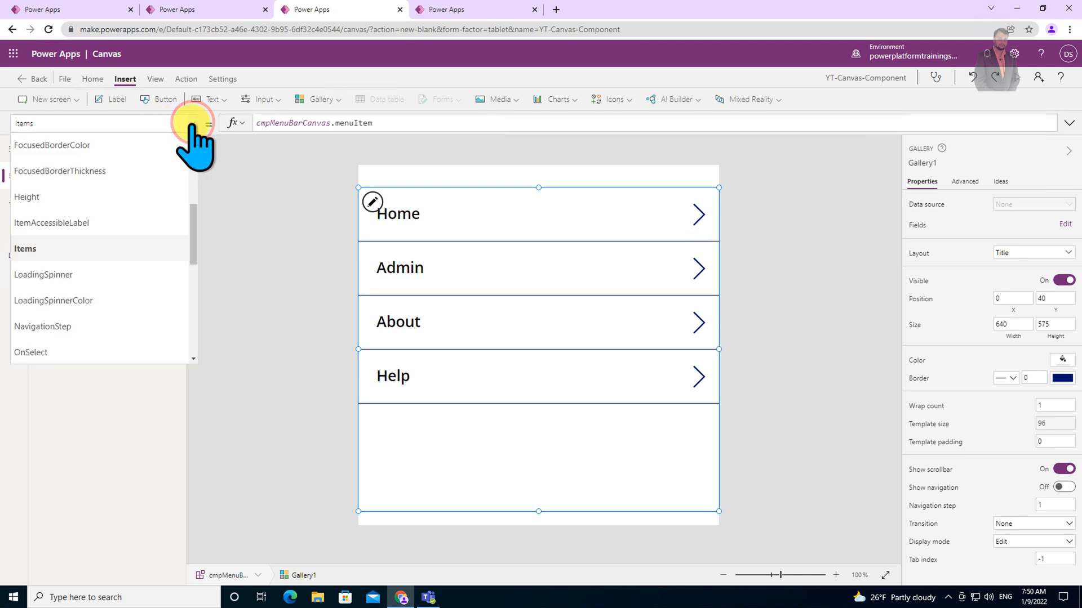
drag(193, 228, 193, 309)
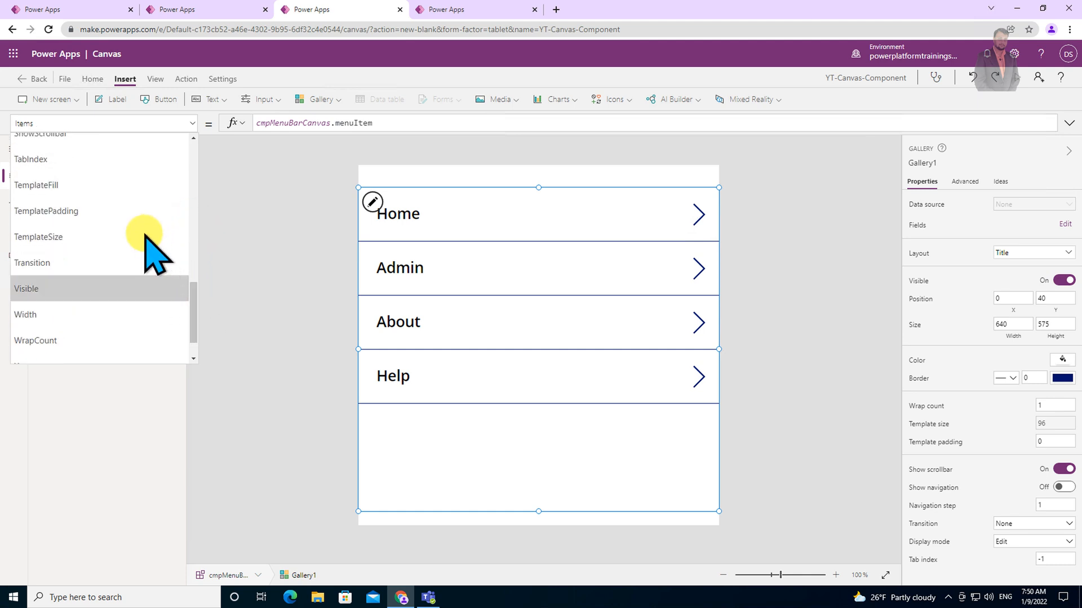
click(127, 184)
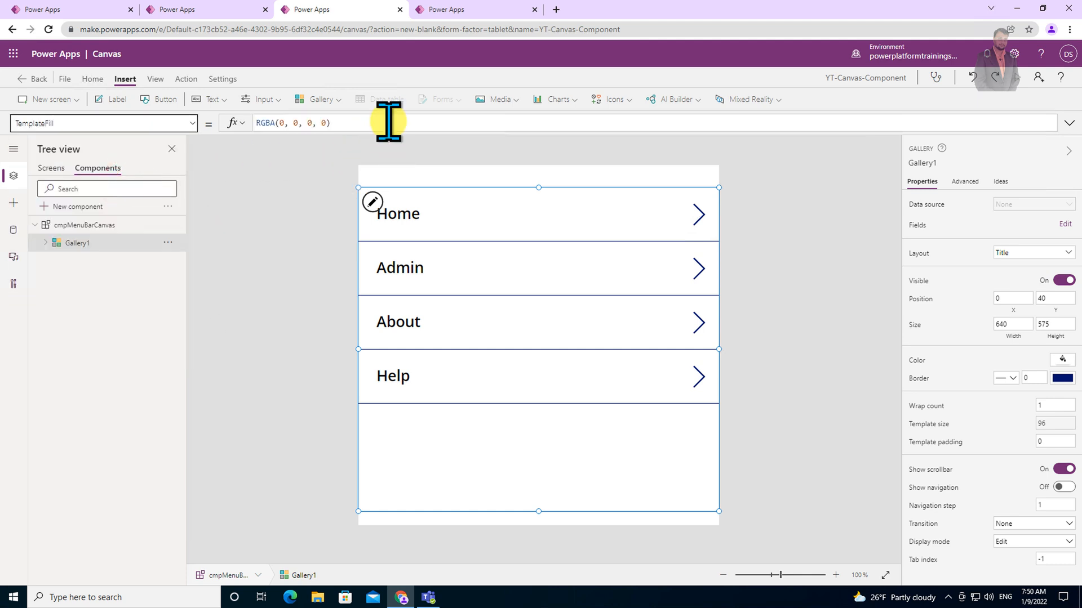
click(388, 121)
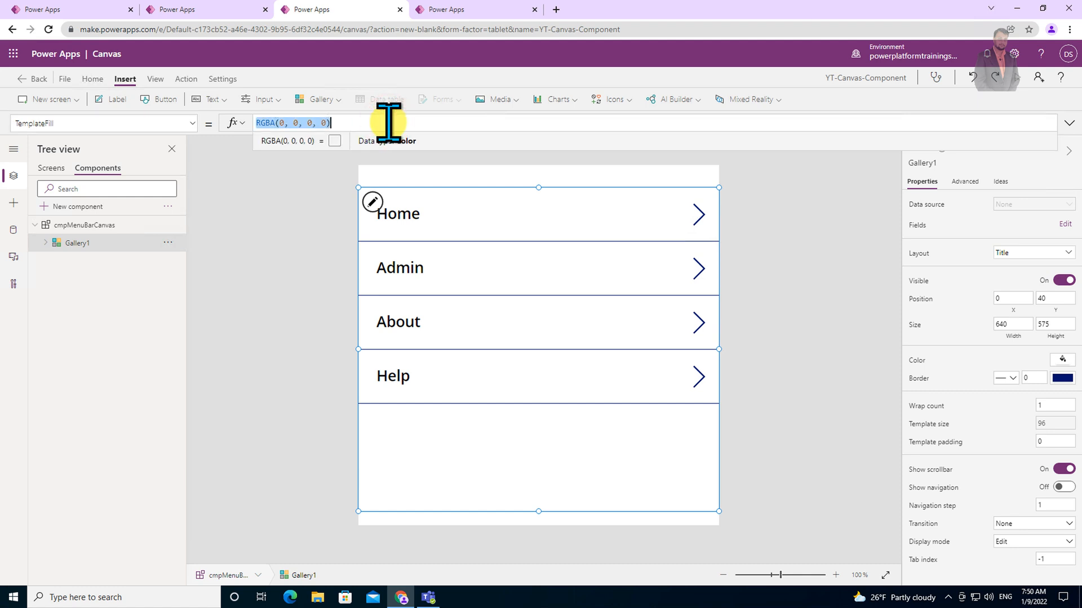
text(If(ThisItem.IsSelected,Color.LightCyan,Color.White))
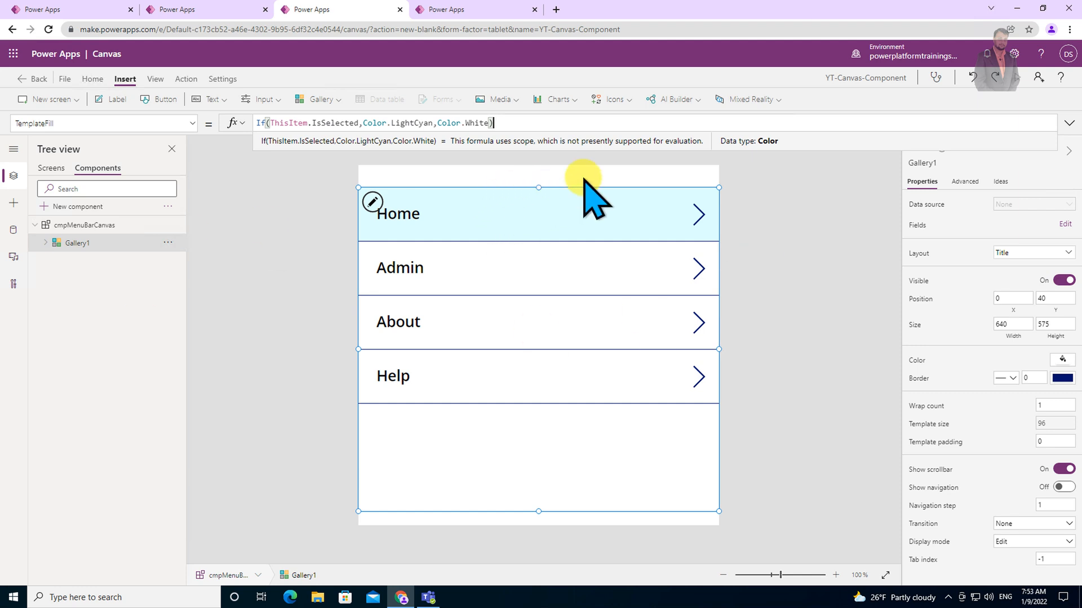
click(745, 179)
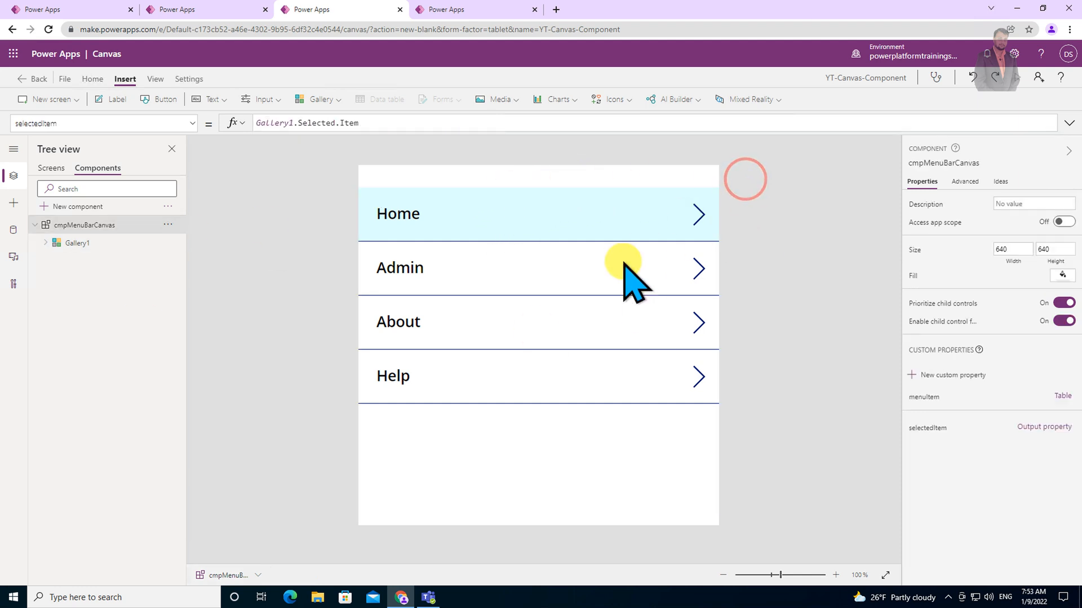
Set the width of both the gallery and the cmpMenuBarCanvas component to 306.
click(541, 413)
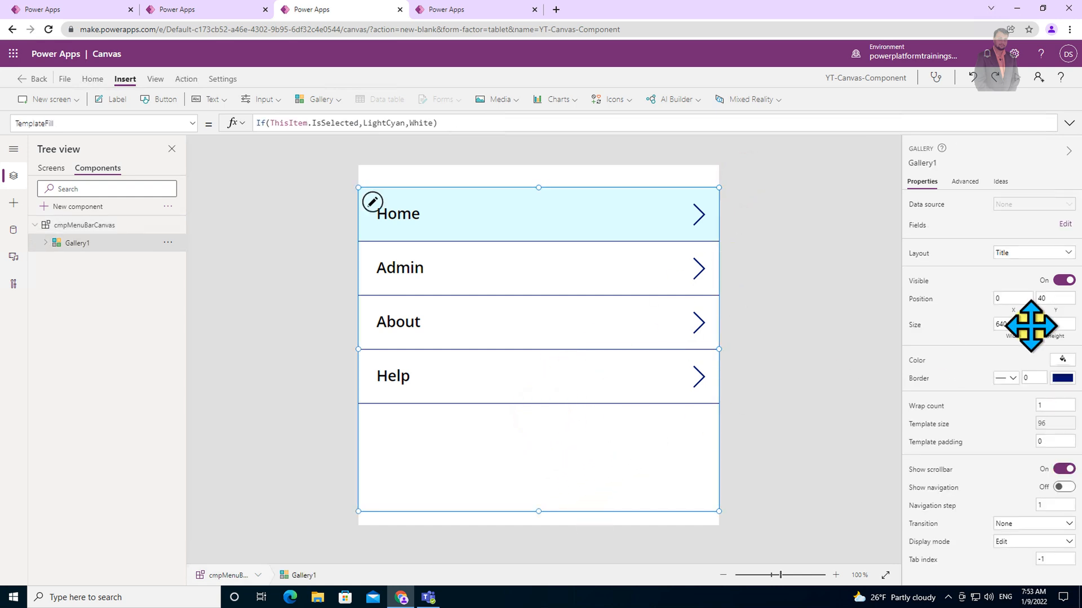
click(1013, 324)
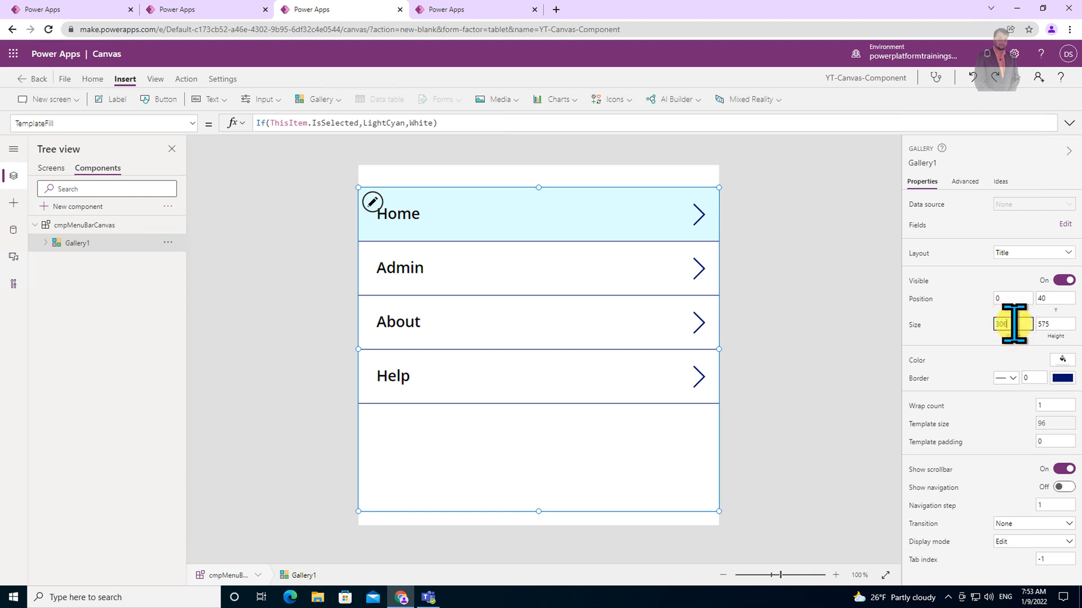
text(306)
click(660, 344)
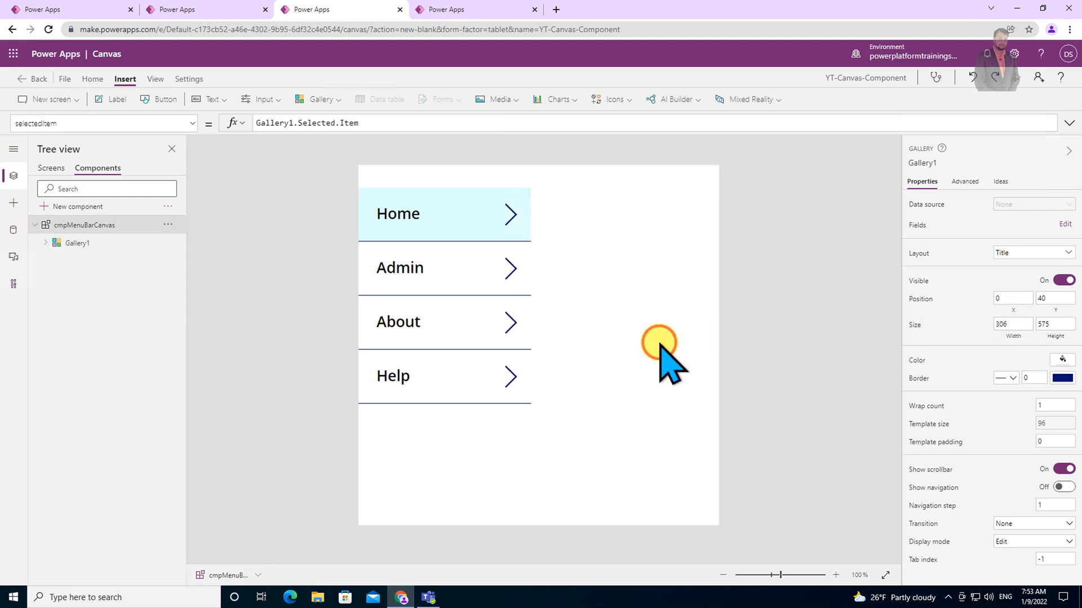
click(1025, 251)
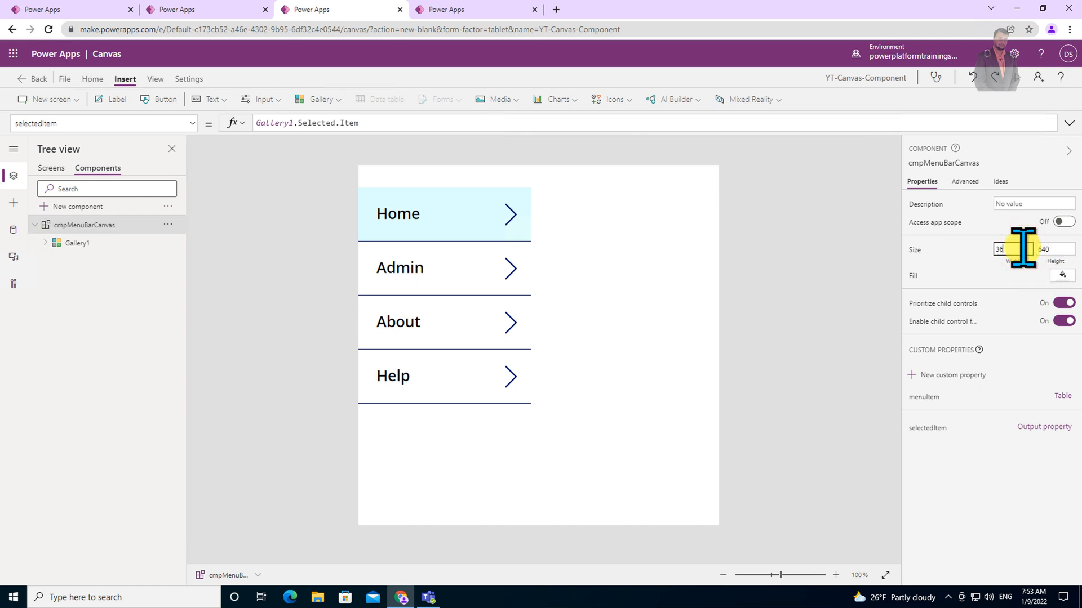
Move the gallery to the top of the component and stretch its height down to the component's bottom edge.
click(569, 421)
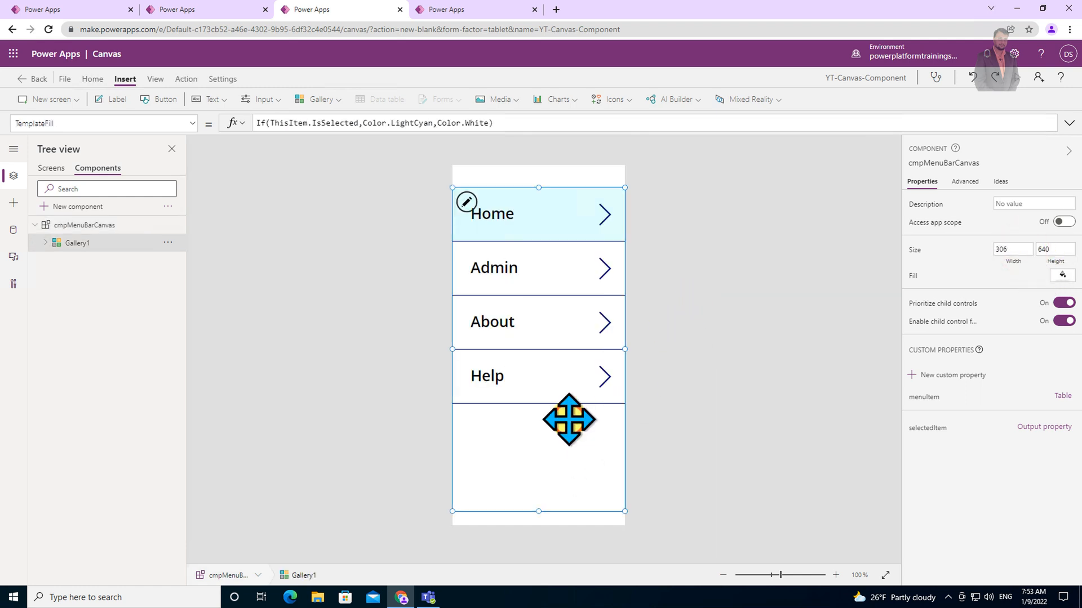
drag(564, 418, 562, 382)
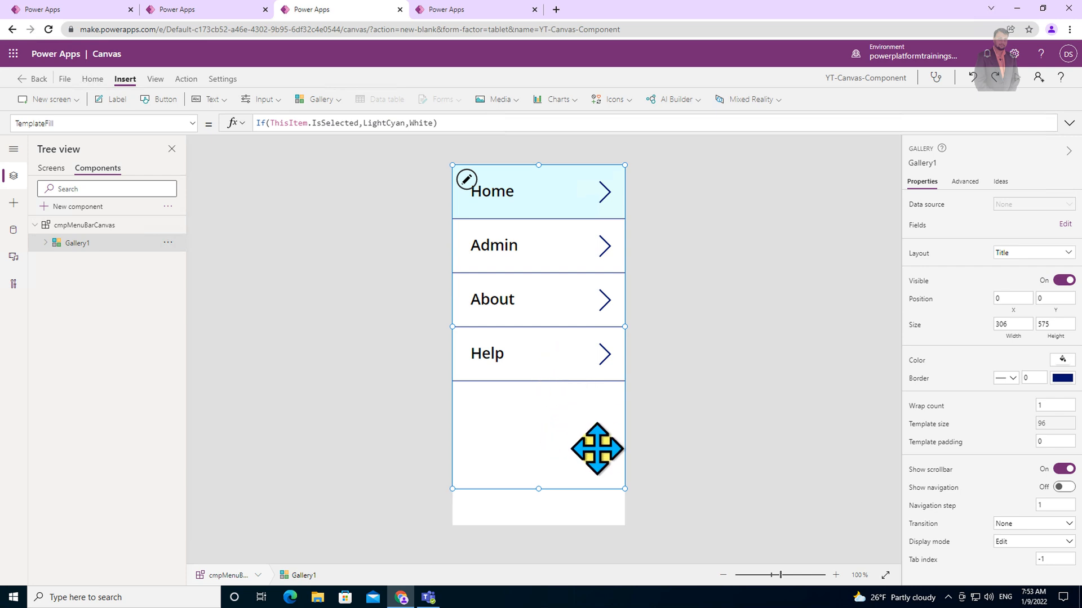
click(704, 436)
click(542, 470)
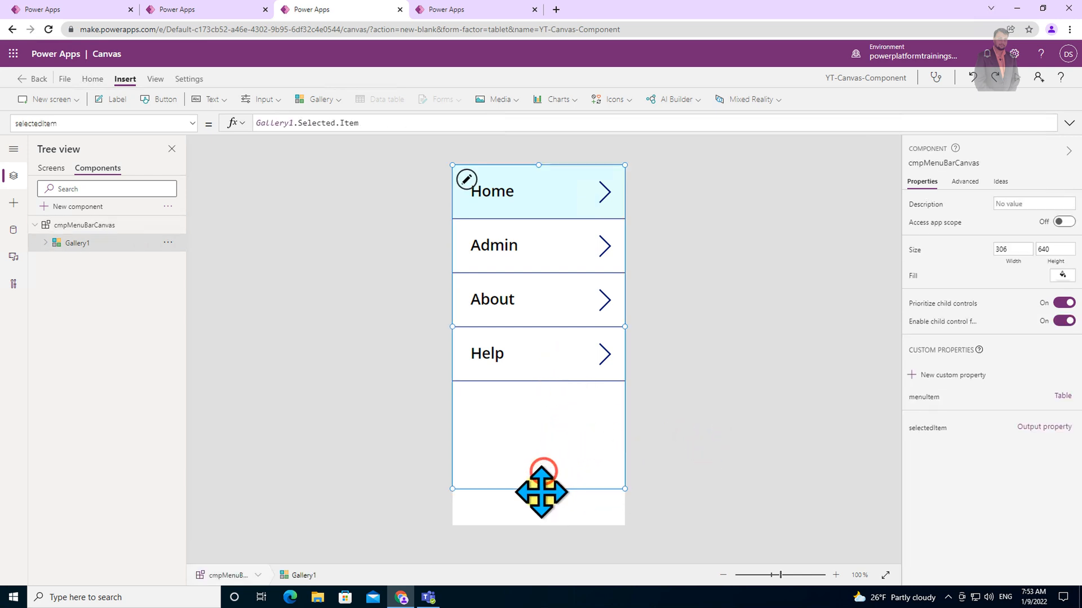
drag(538, 489, 536, 537)
click(727, 405)
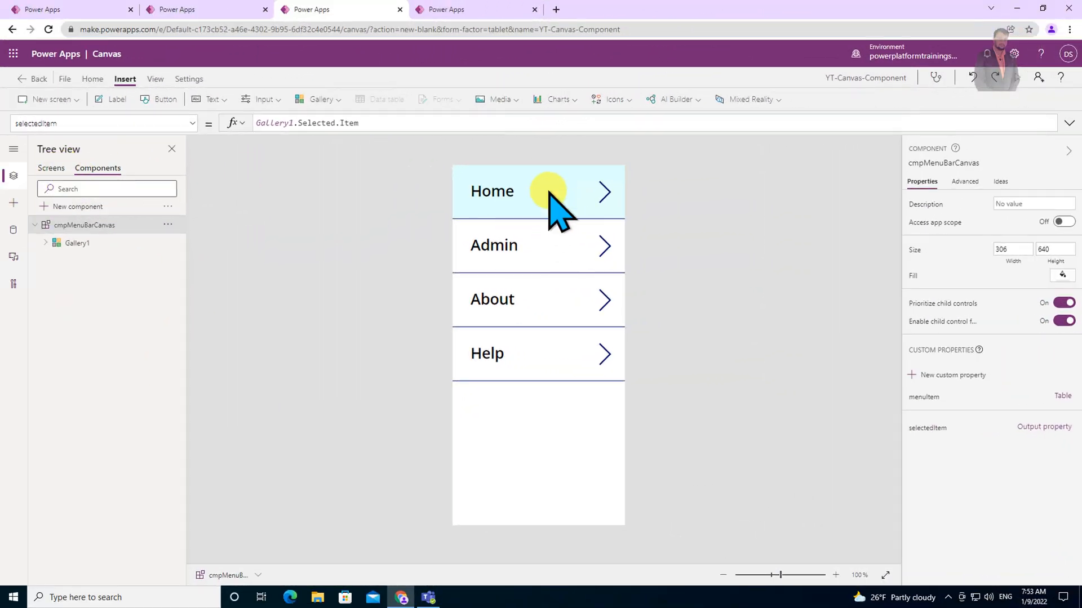
Insert the cmpMenuBarCanvas custom component onto Screen1 and select it.
click(50, 169)
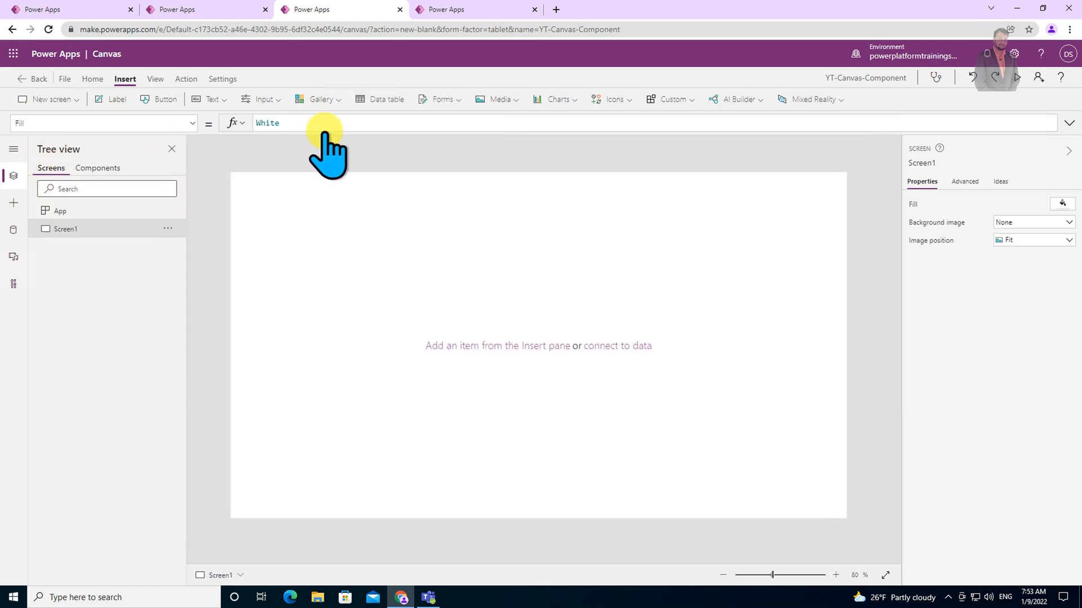
click(695, 101)
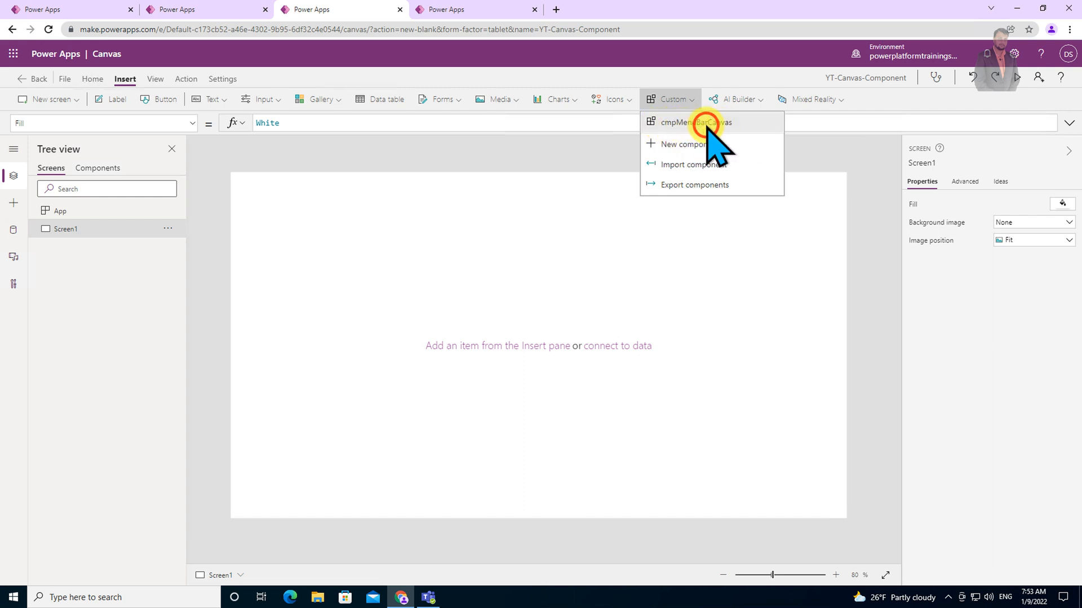
click(706, 125)
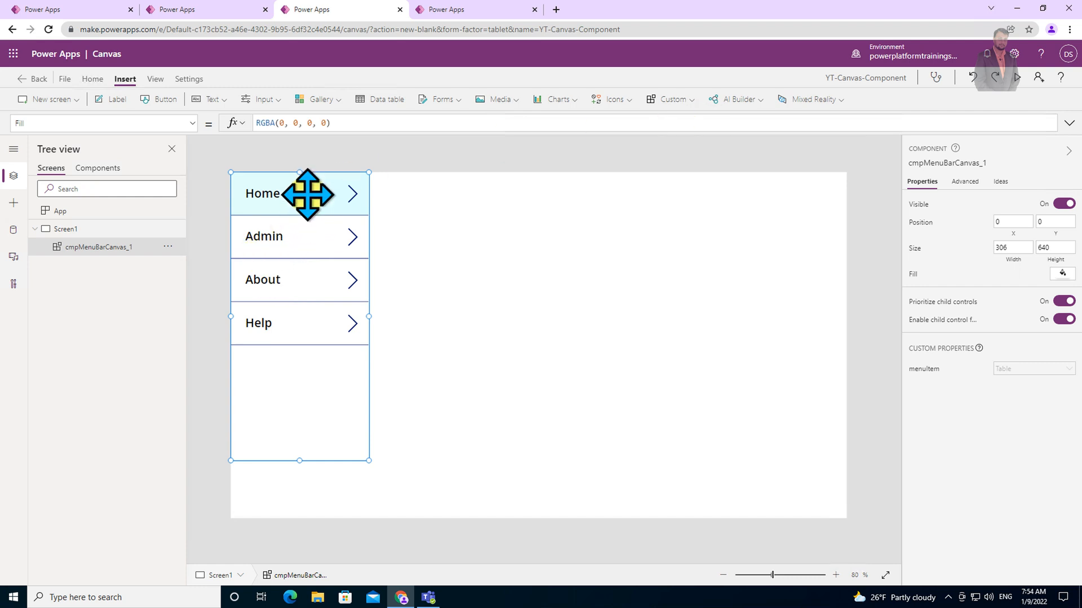
click(309, 400)
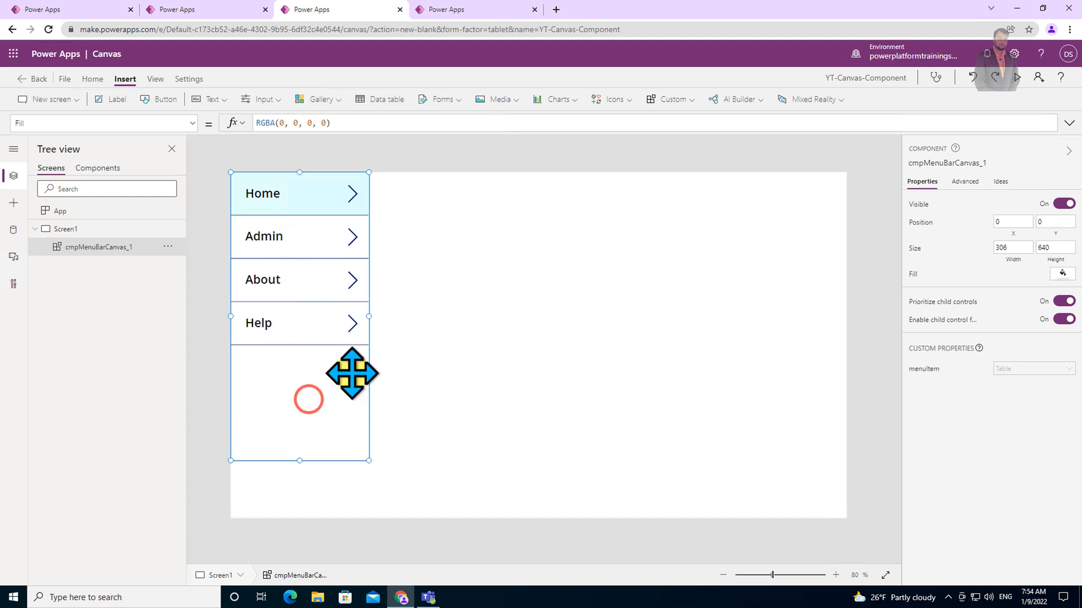
In the component instance's menuItem table, replace the Admin item with Power Apps.
click(924, 369)
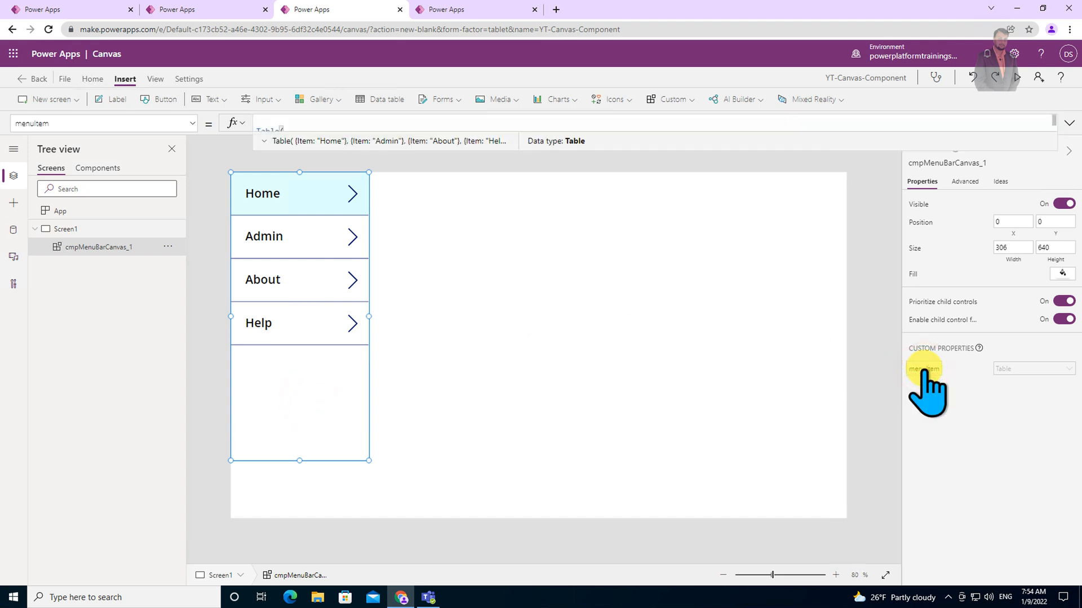
click(1069, 123)
mouse_move(601, 221)
mouse_down()
mouse_move(601, 258)
mouse_move(556, 369)
mouse_move(556, 428)
mouse_up()
double_click(324, 154)
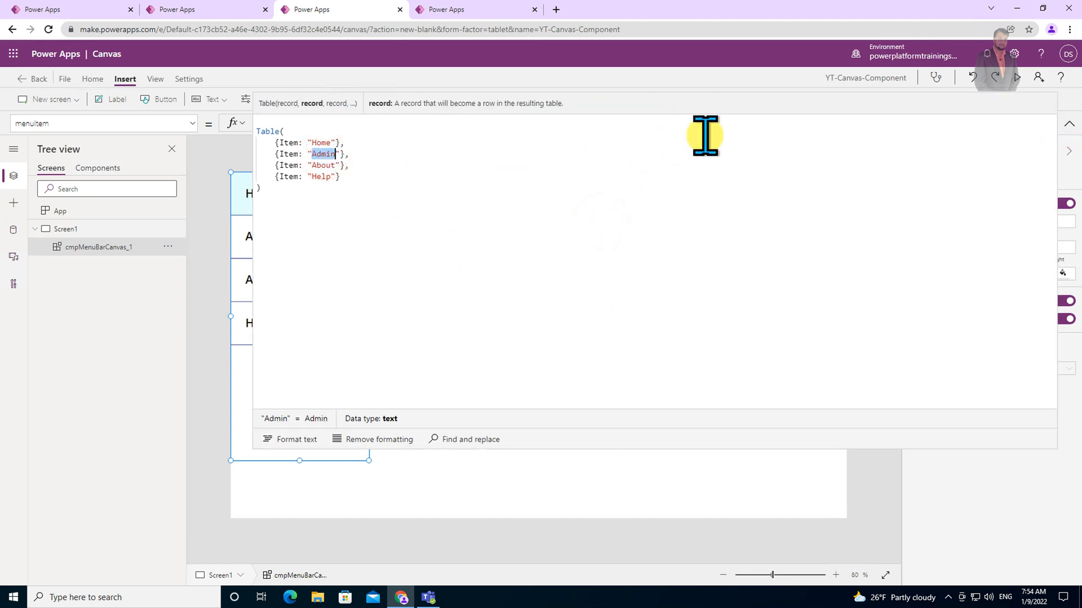
text(Pow)
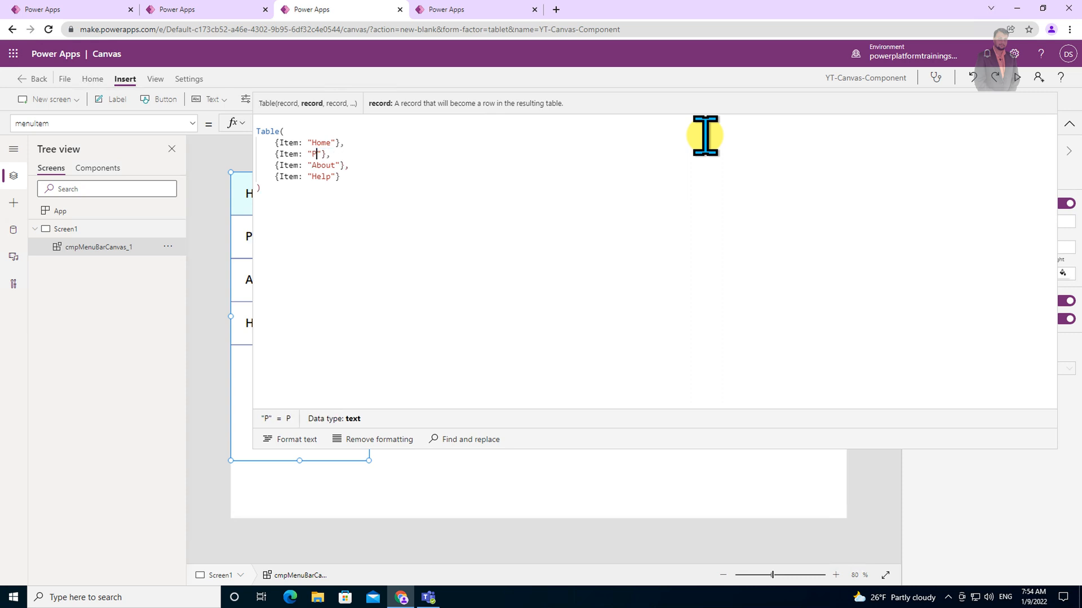
text(er Apps)
Add a fifth record with Item "Power Apps 2" to the menuItem table.
drag(275, 178, 350, 176)
key(ctrl+c)
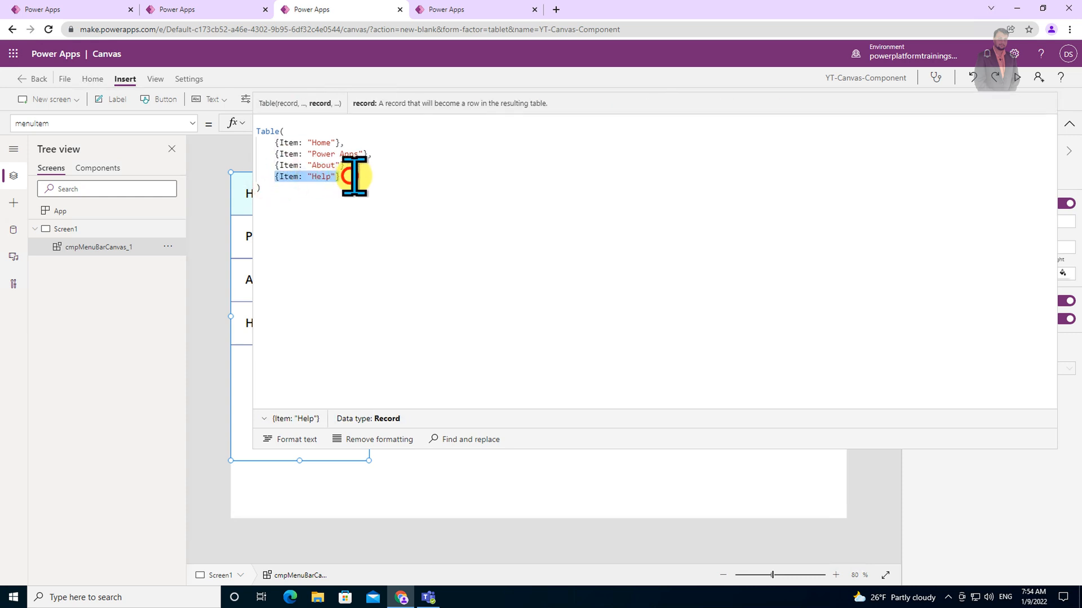
click(353, 176)
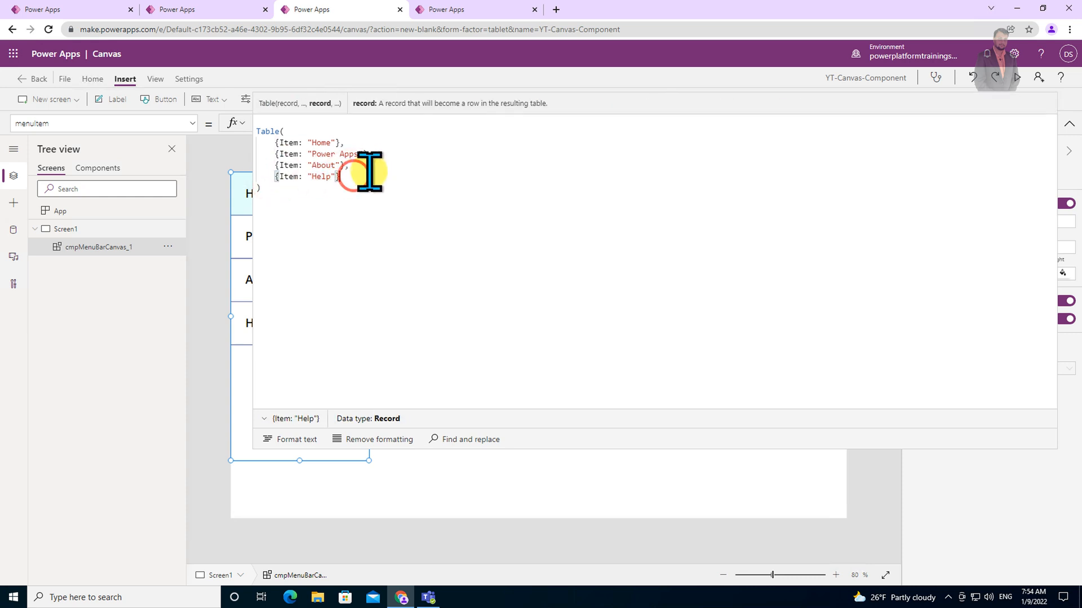
text(,)
key(Return)
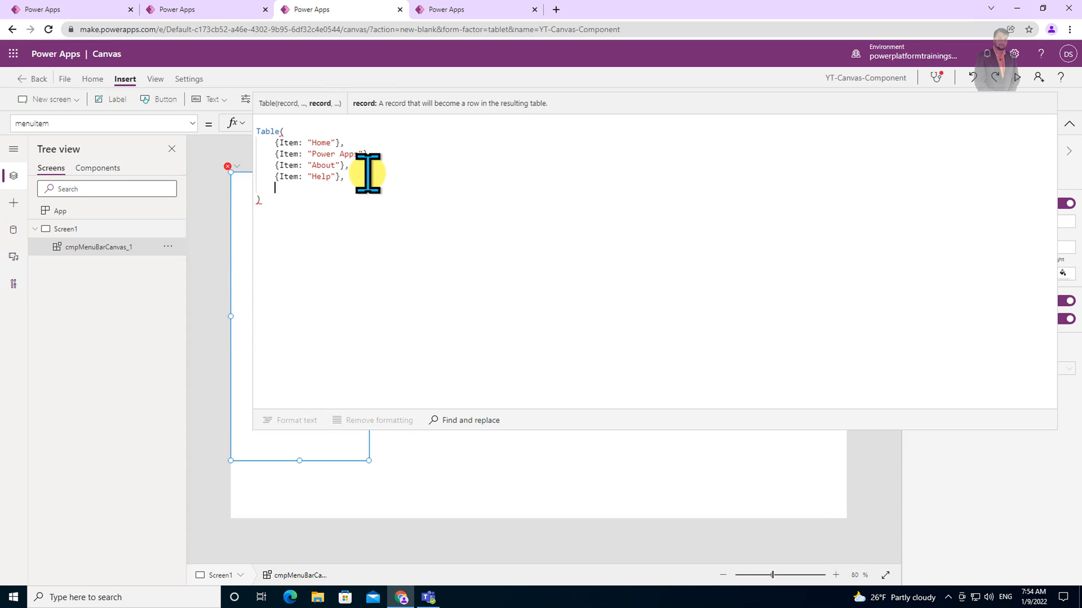
key(ctrl+v)
double_click(321, 187)
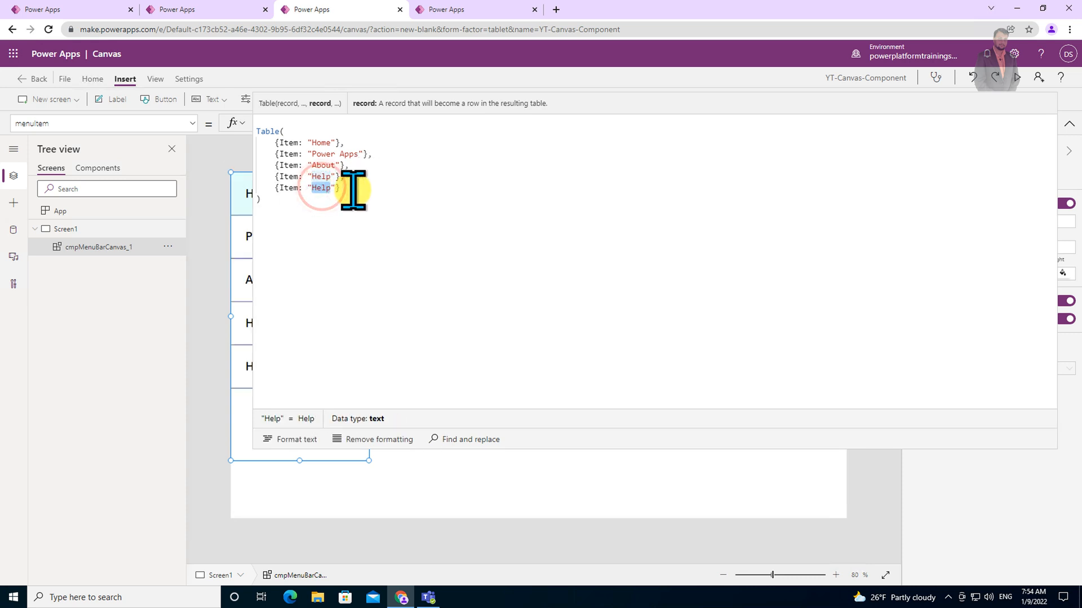
text(Power Apps)
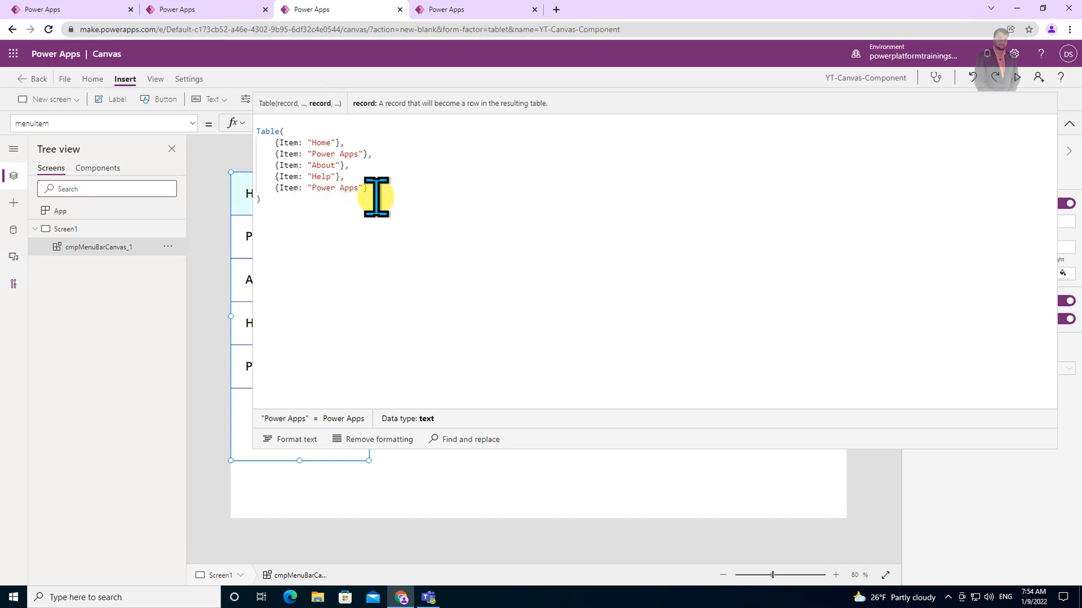
text( 2)
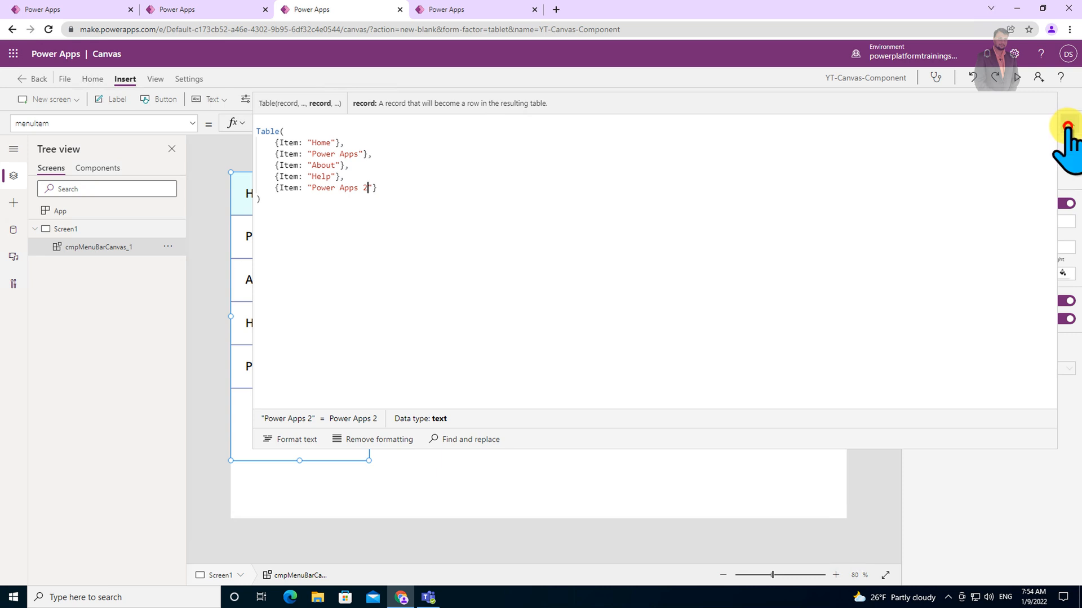
click(1068, 123)
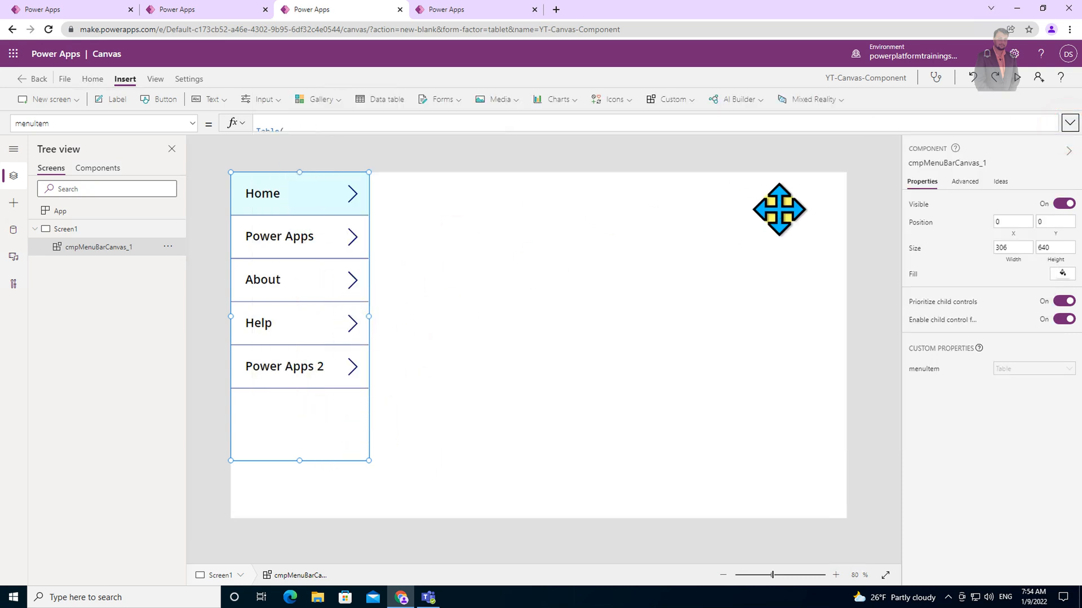
Insert a label onto the screen to the right of the menu component.
click(672, 272)
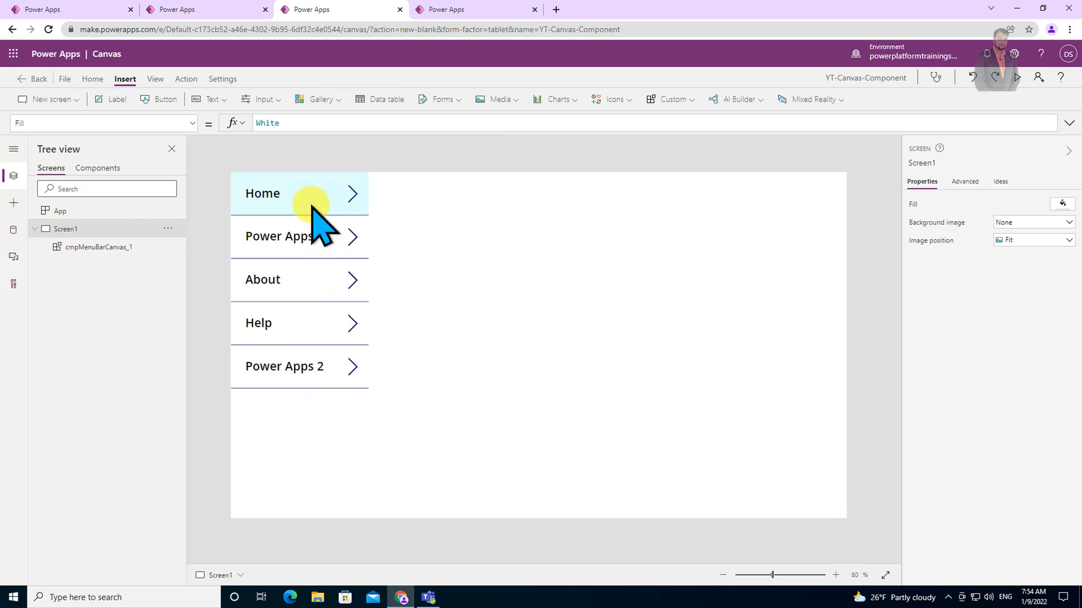
click(116, 99)
drag(289, 193, 524, 217)
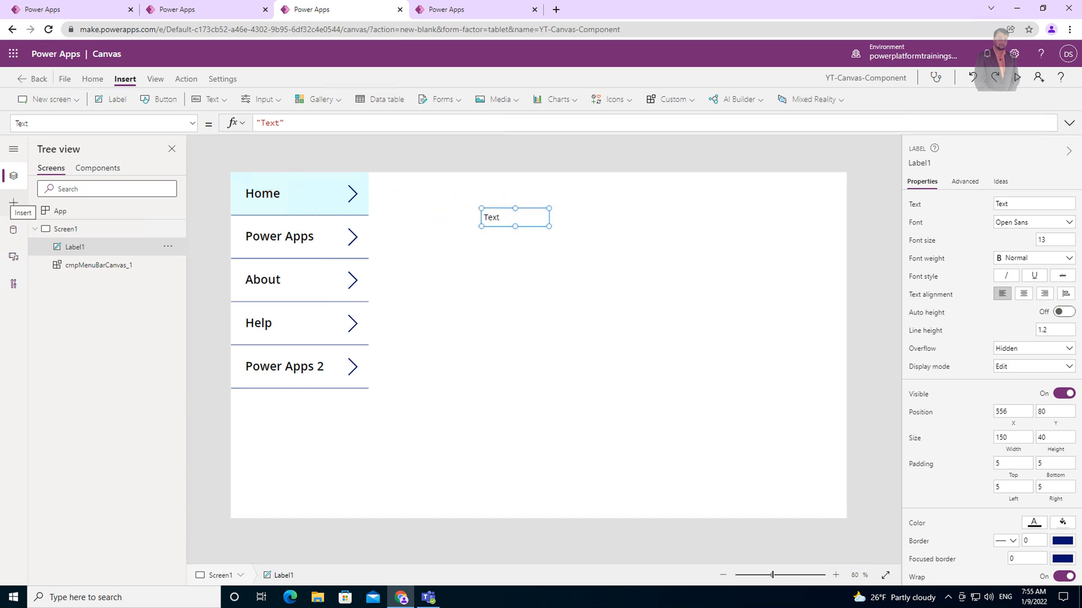
click(517, 218)
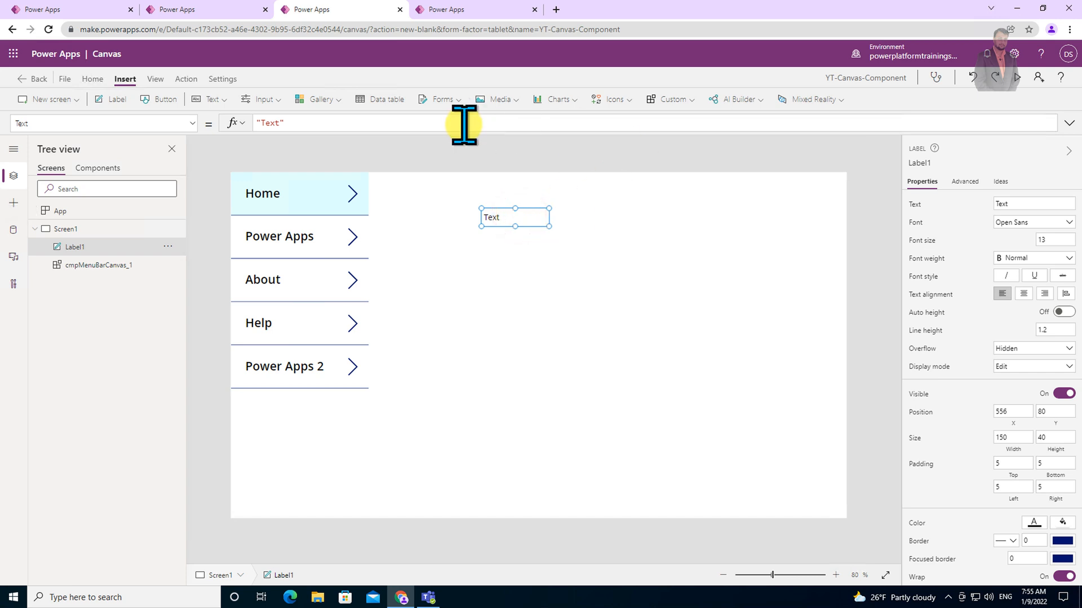
Set the label's Text to cmpMenuBarCanvas_1.selectedItem so it shows the menu's selected item.
click(293, 263)
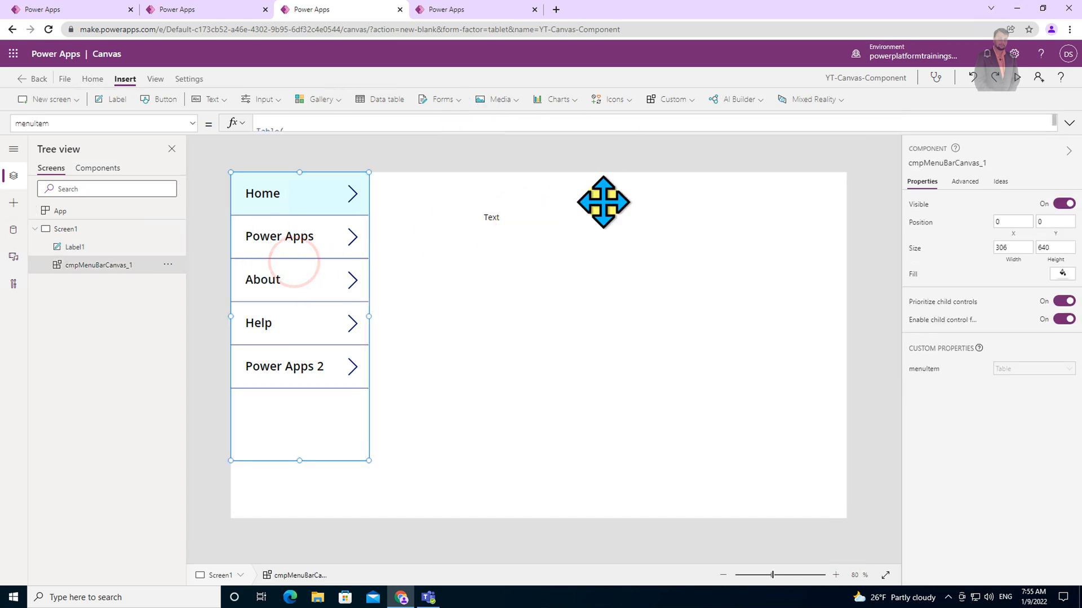
click(946, 163)
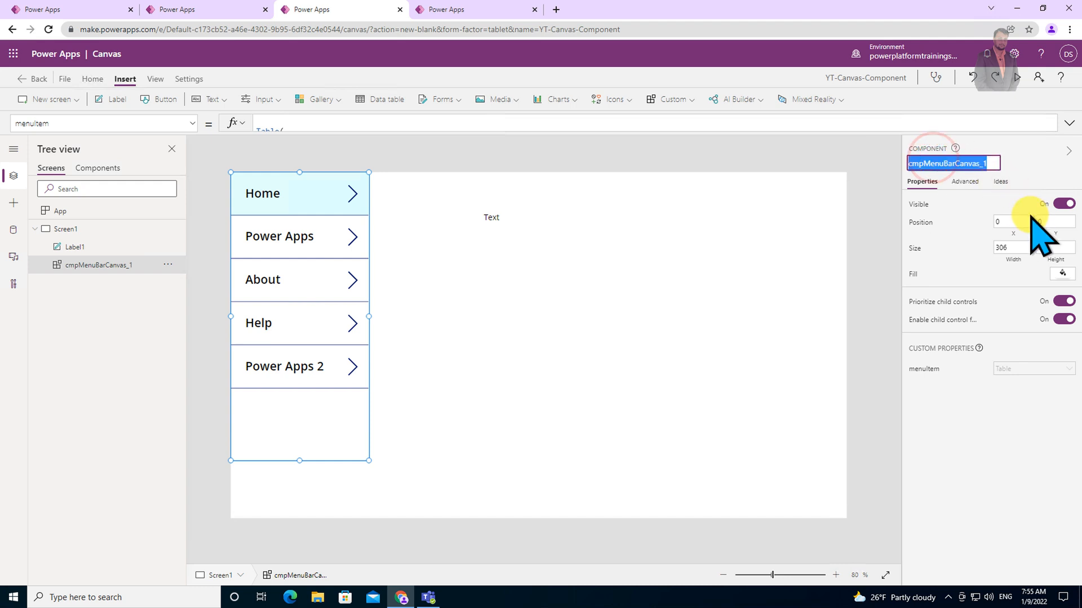
click(495, 214)
triple_click(368, 123)
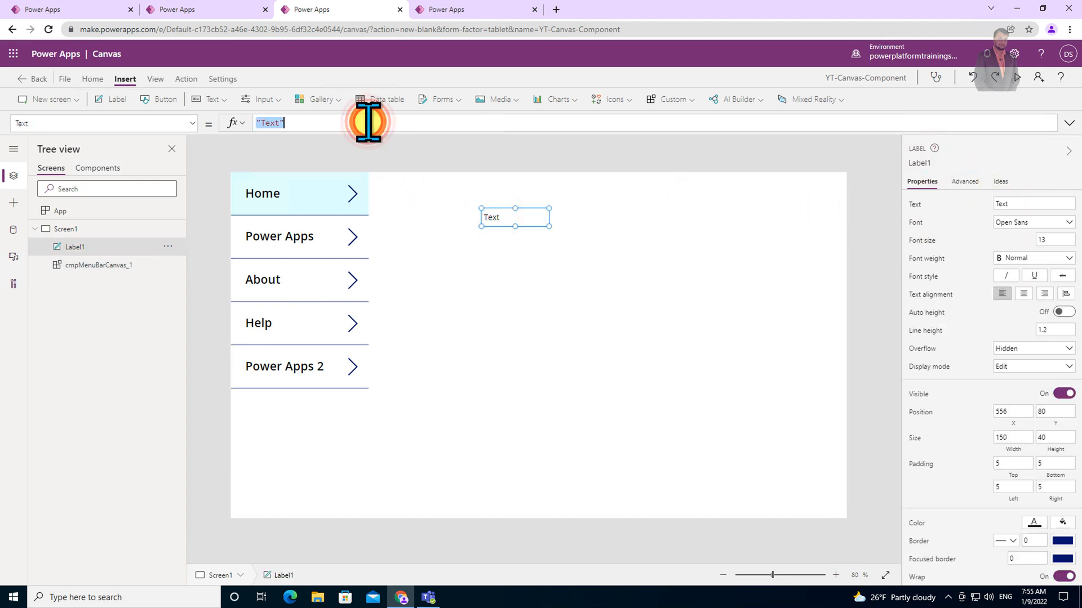
text(cmpMenuBarCanvas_1.)
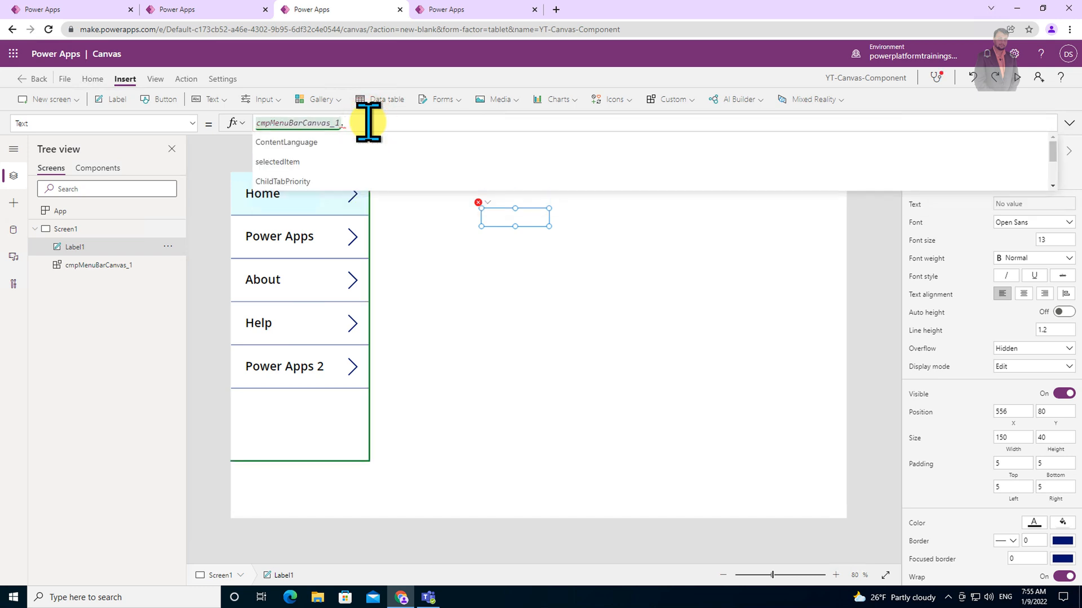
key(Down)
key(Down)
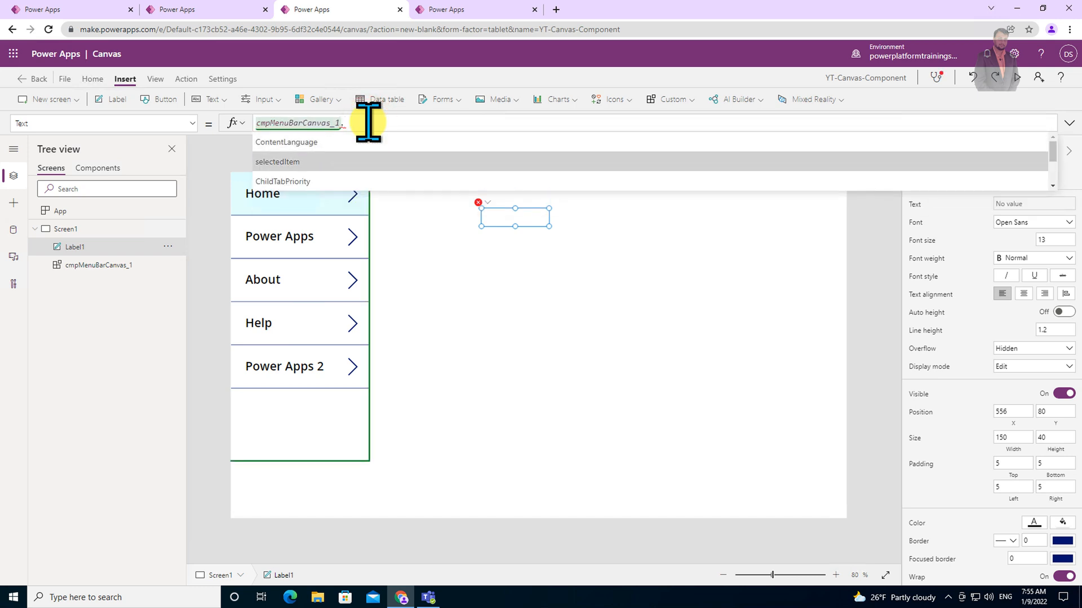
key(Tab)
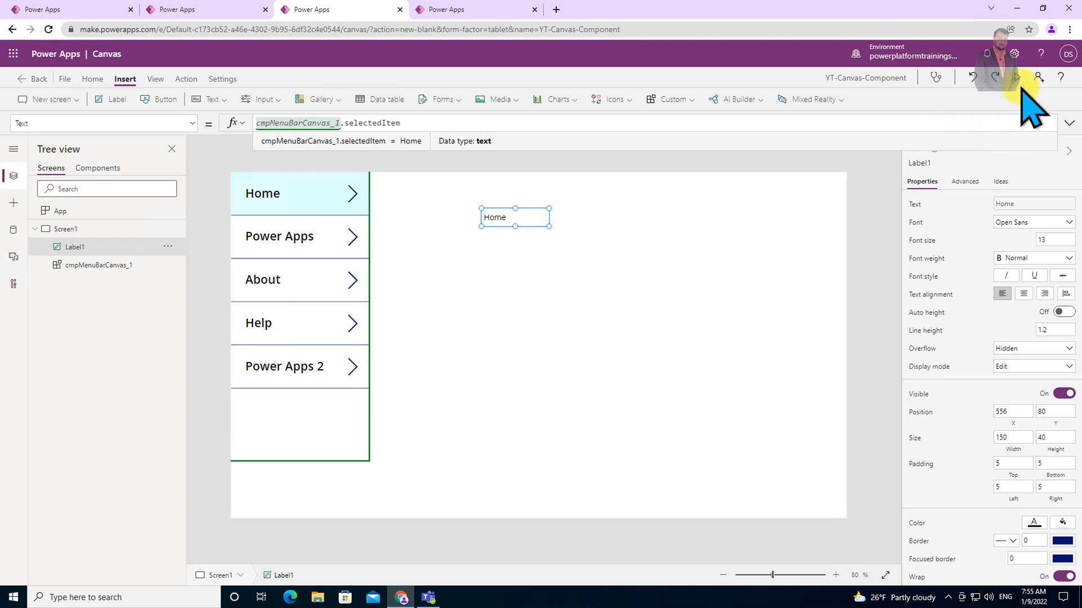
Preview the app and select Power Apps, About and Power Apps 2 in the menu to test the label, then close preview.
click(1021, 79)
click(202, 167)
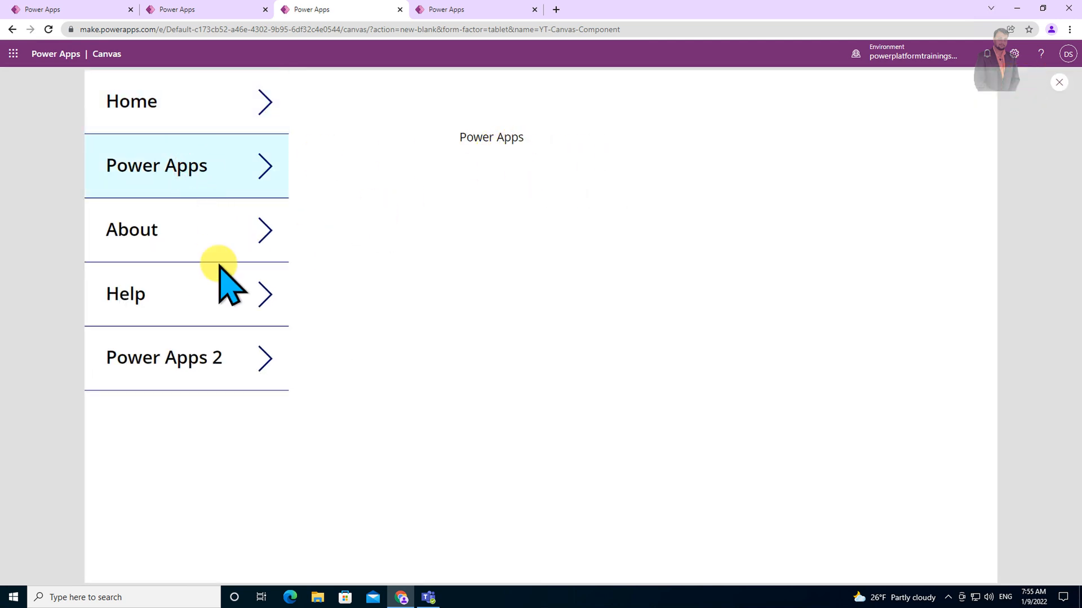
click(189, 243)
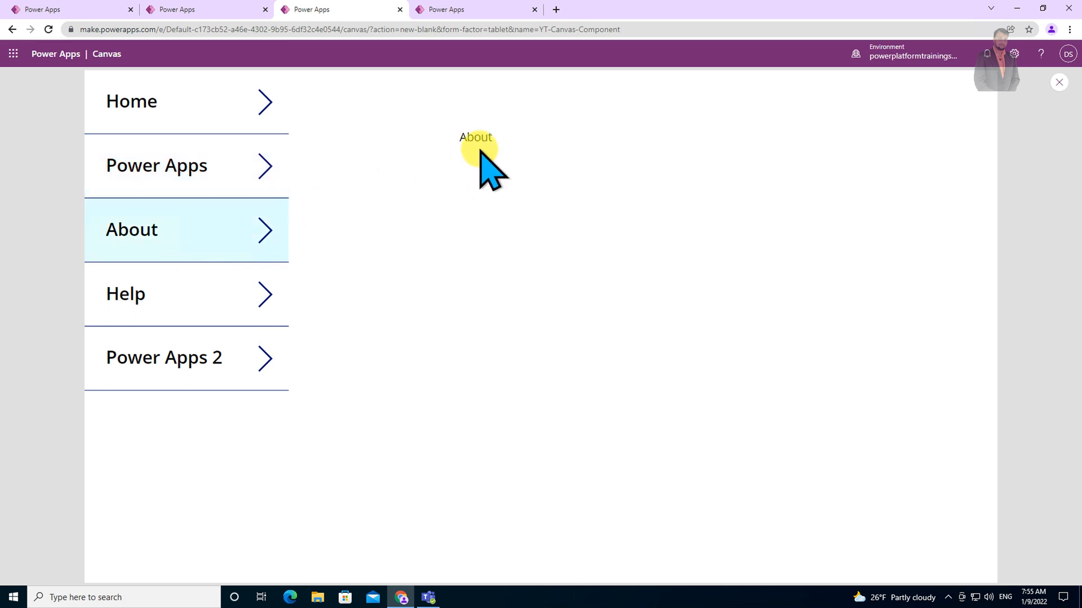
click(194, 362)
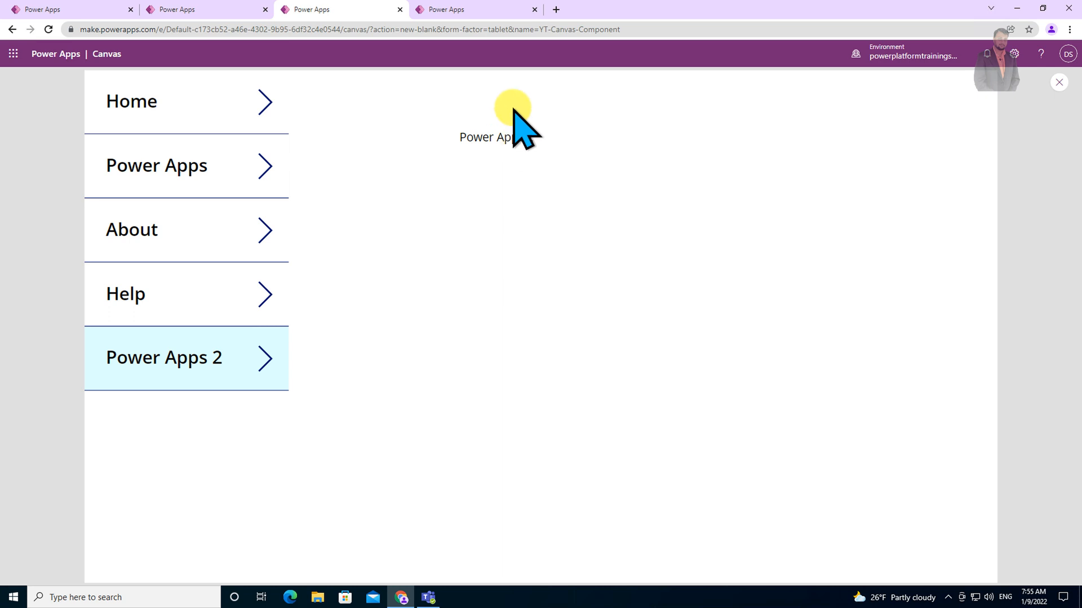
click(1059, 81)
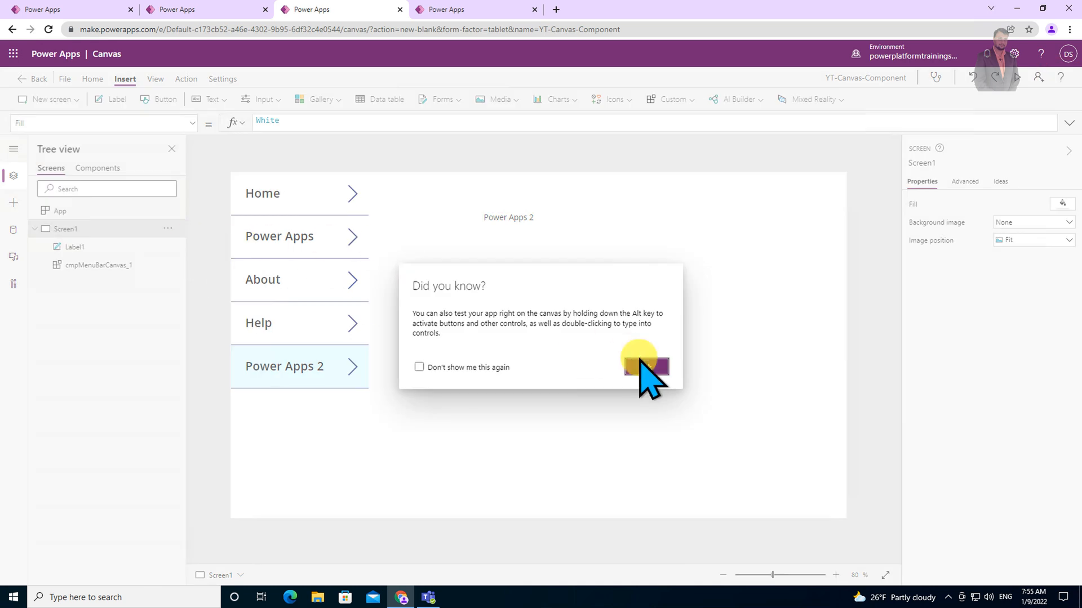
click(647, 368)
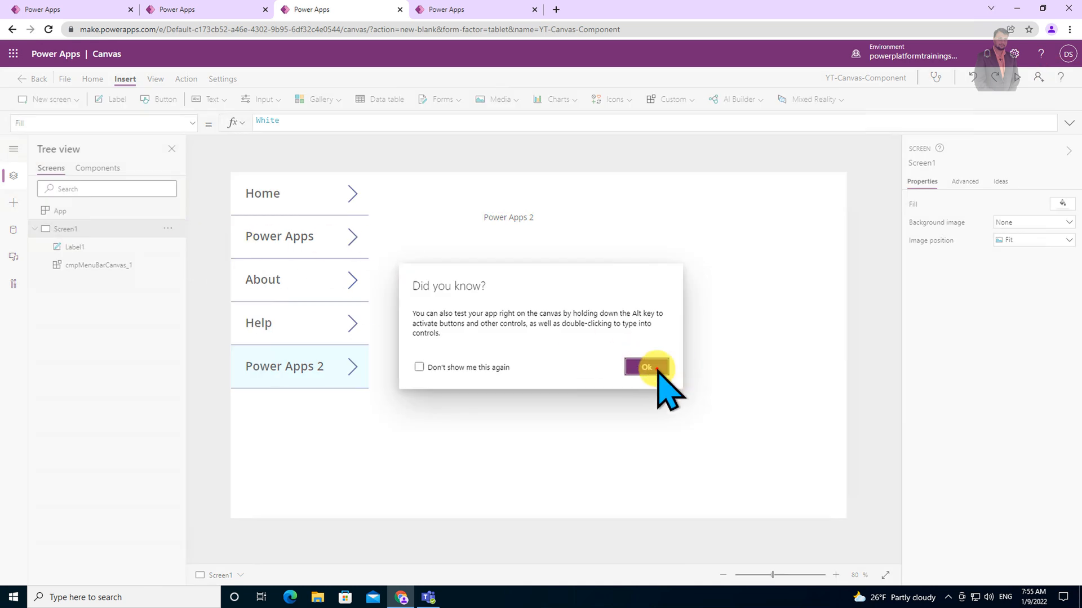
Create a new component library named YT-Components.
click(106, 168)
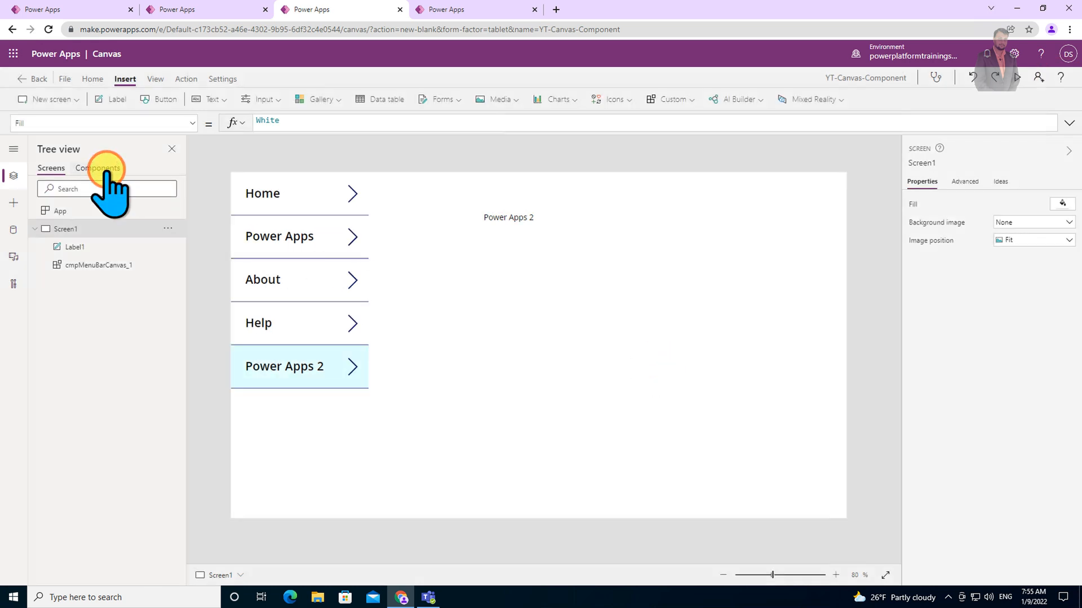
click(51, 168)
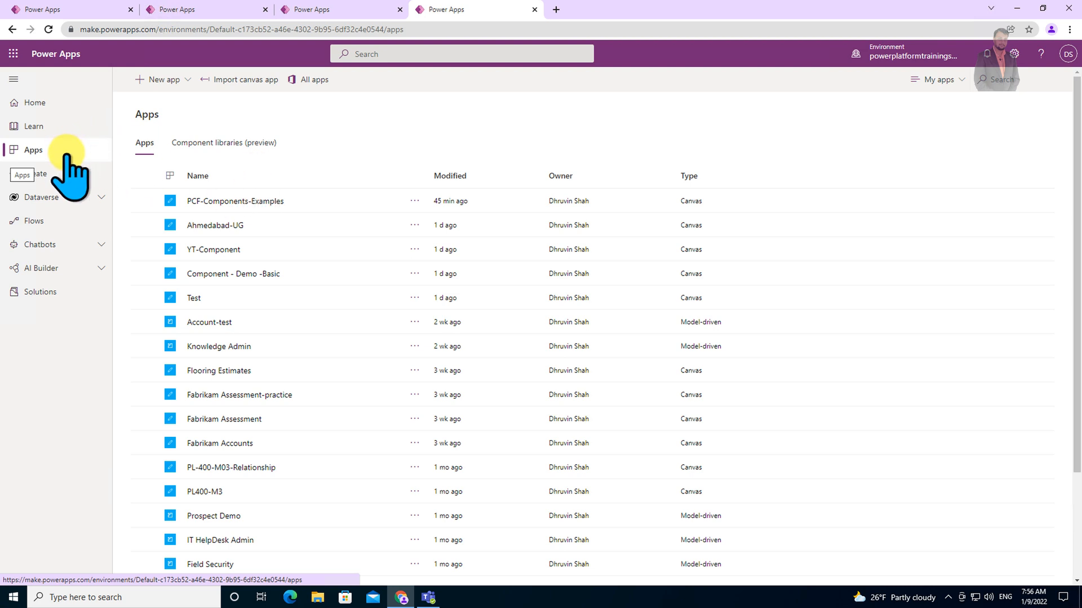
click(197, 144)
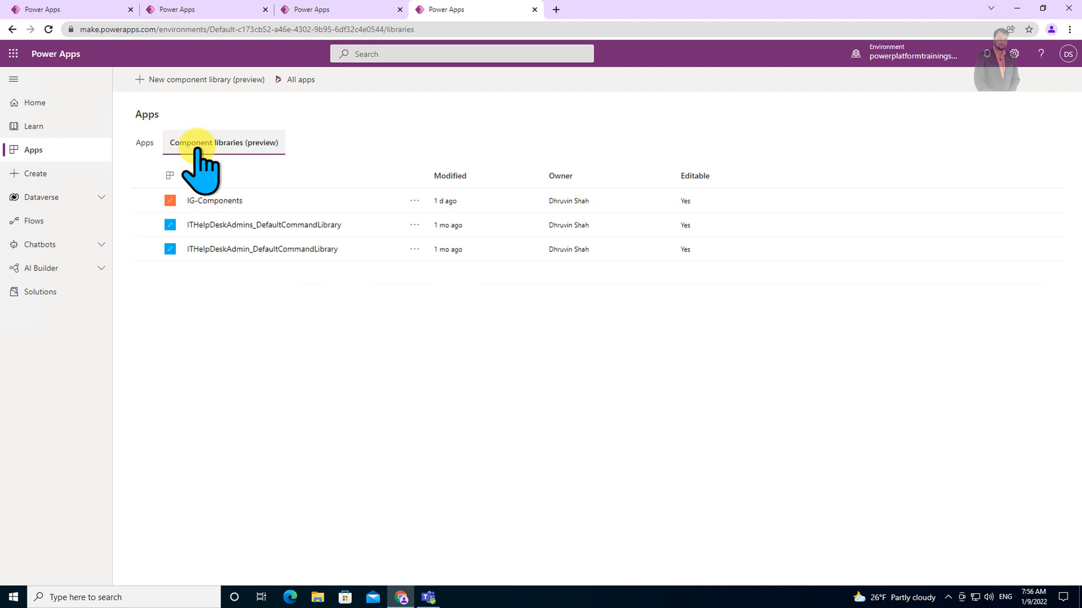
click(204, 84)
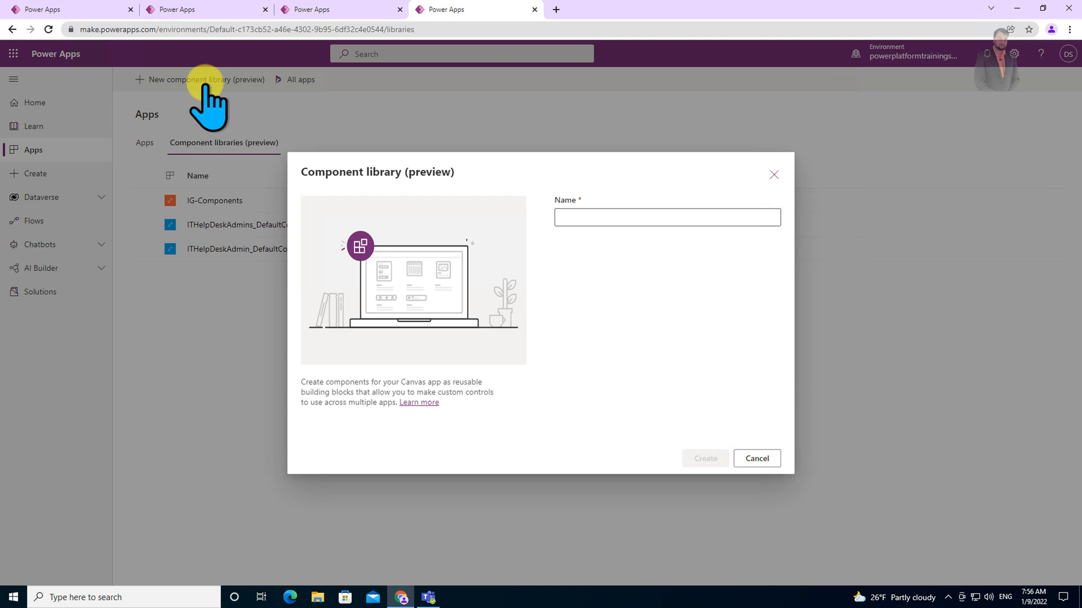
click(609, 217)
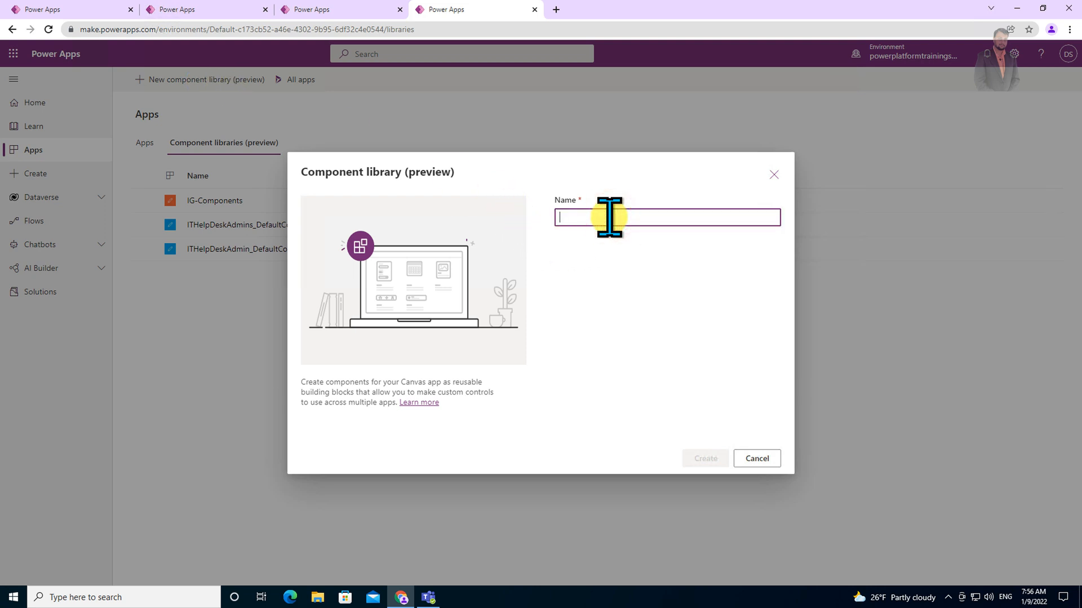
text(YT-Components)
click(694, 459)
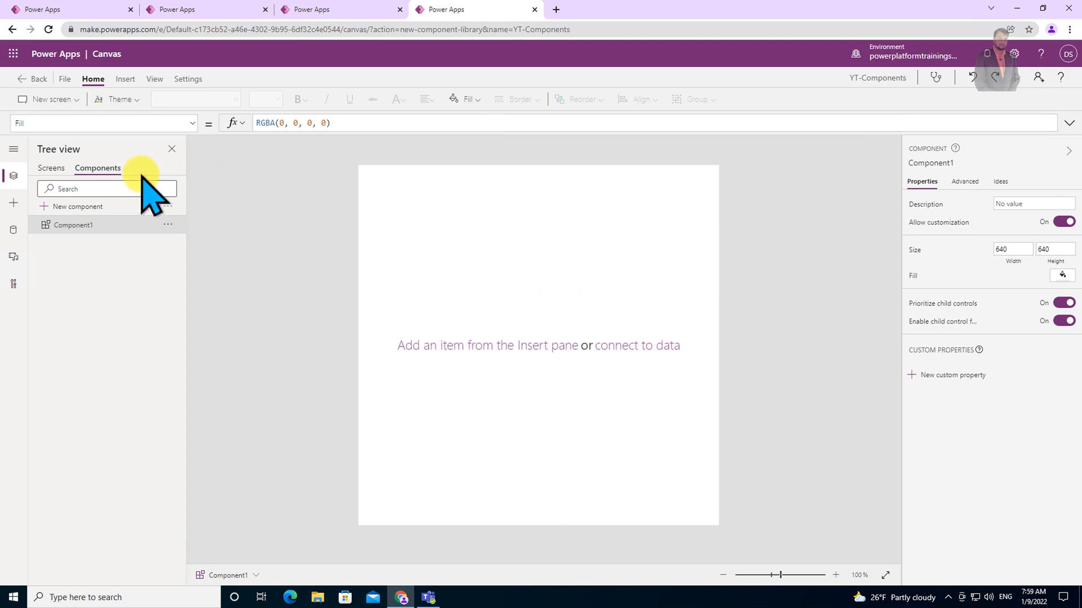
Save the YT-Components library containing cmpMenuComponent to the cloud and return to the editor.
click(51, 167)
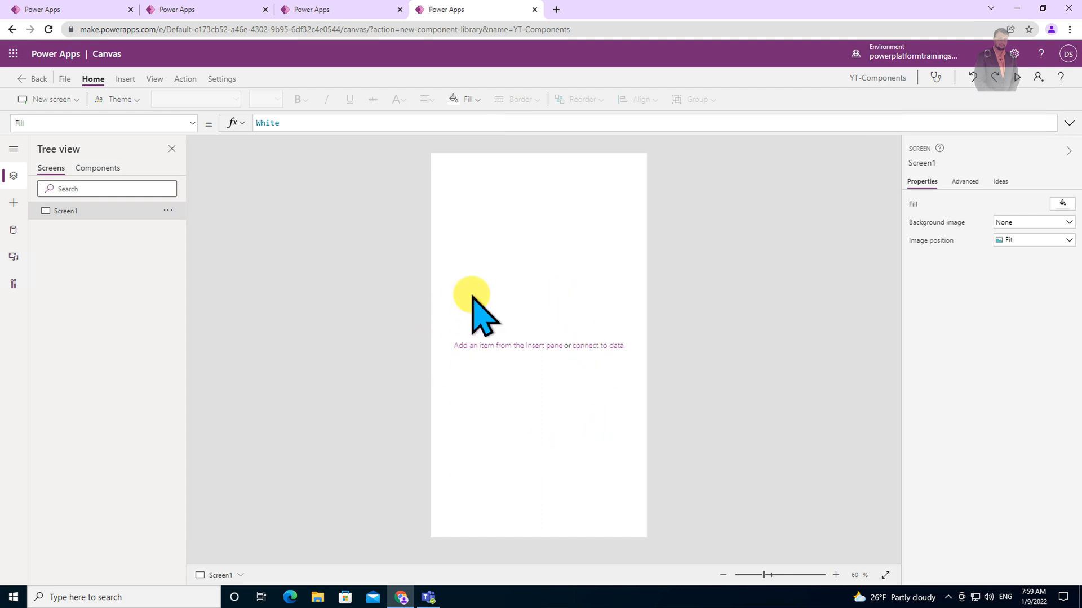
click(99, 169)
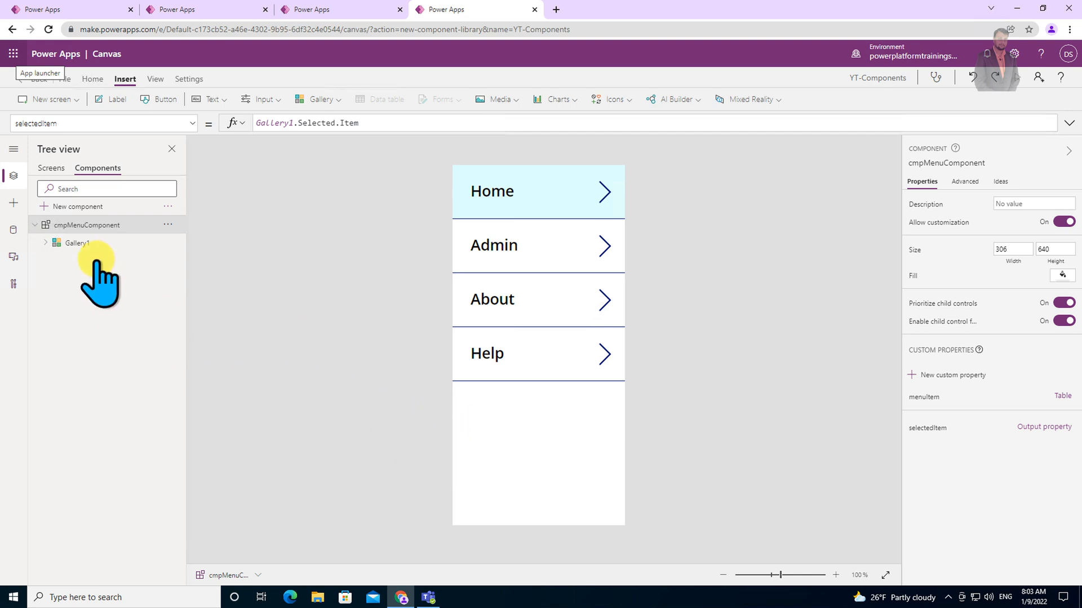
click(938, 396)
click(941, 430)
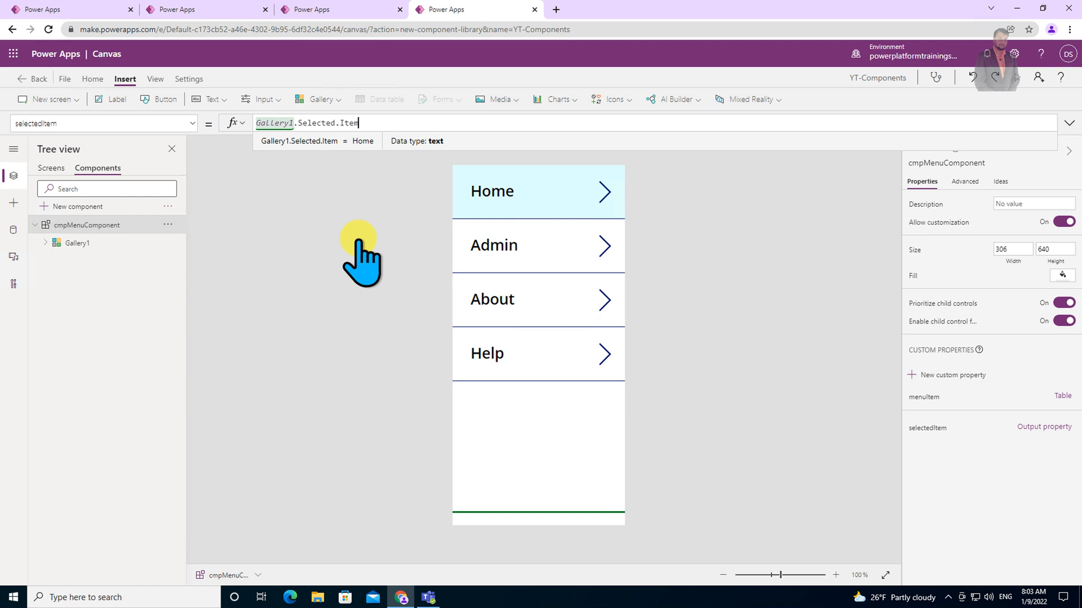
click(63, 77)
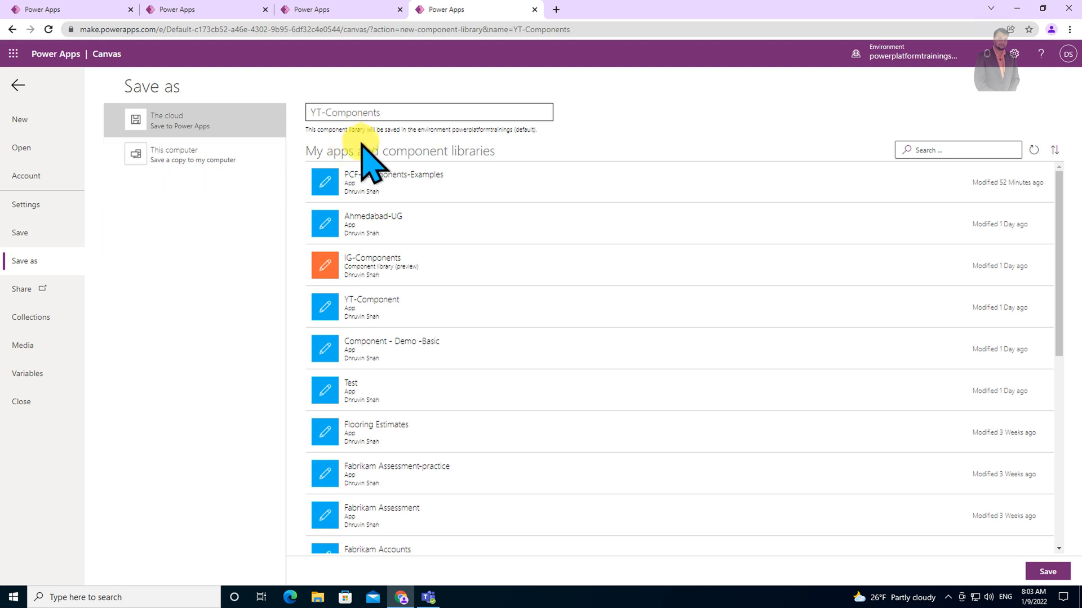
click(1048, 572)
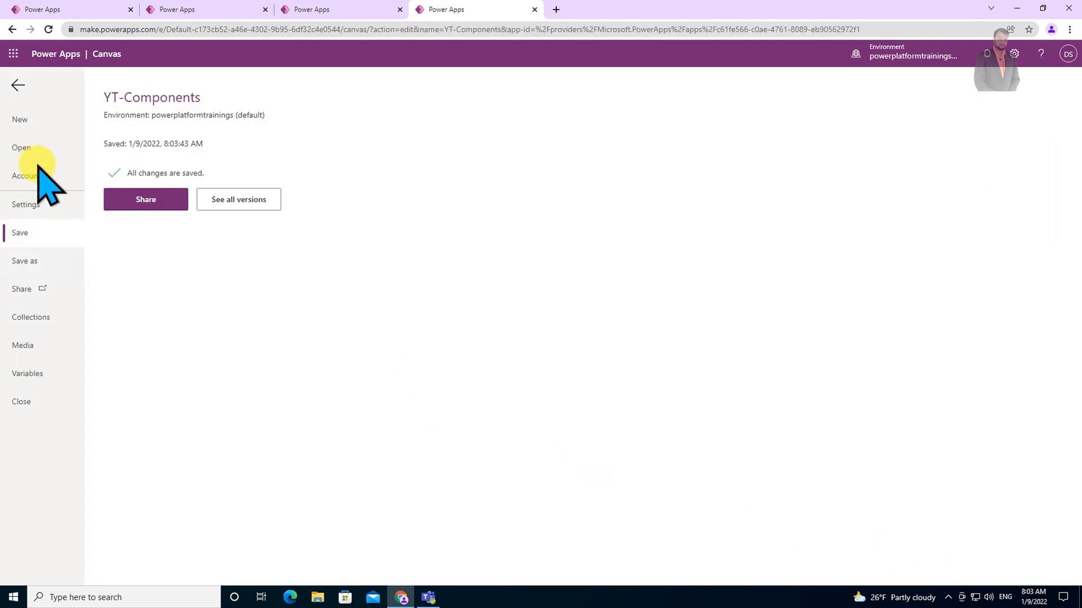
click(18, 85)
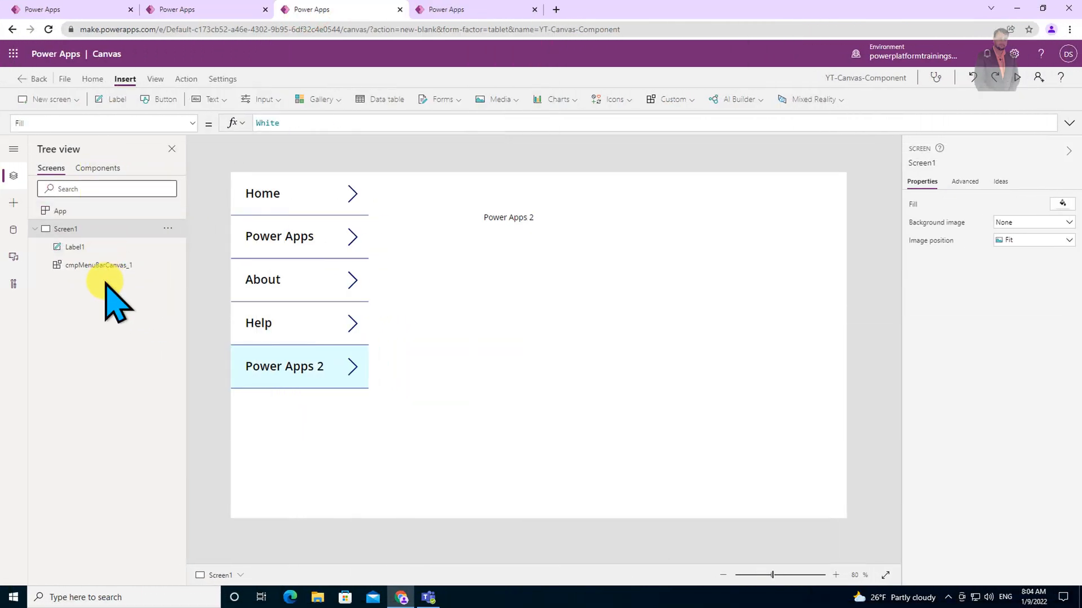
Compare the app's cmpMenuBarCanvas component with the library's cmpMenuComponent across the two browser tabs.
click(96, 168)
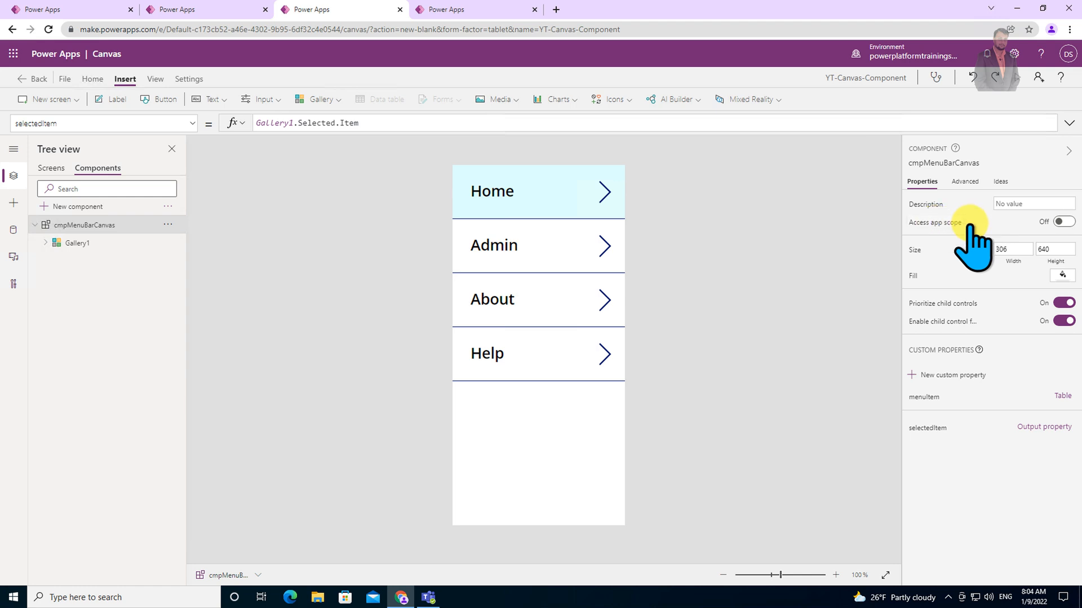
click(473, 6)
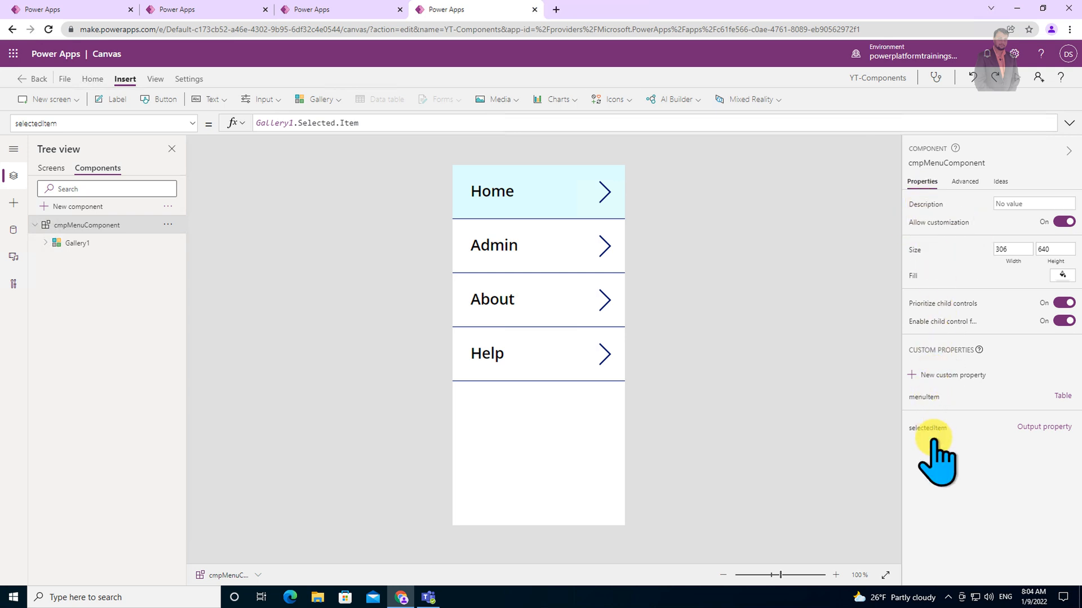
click(359, 8)
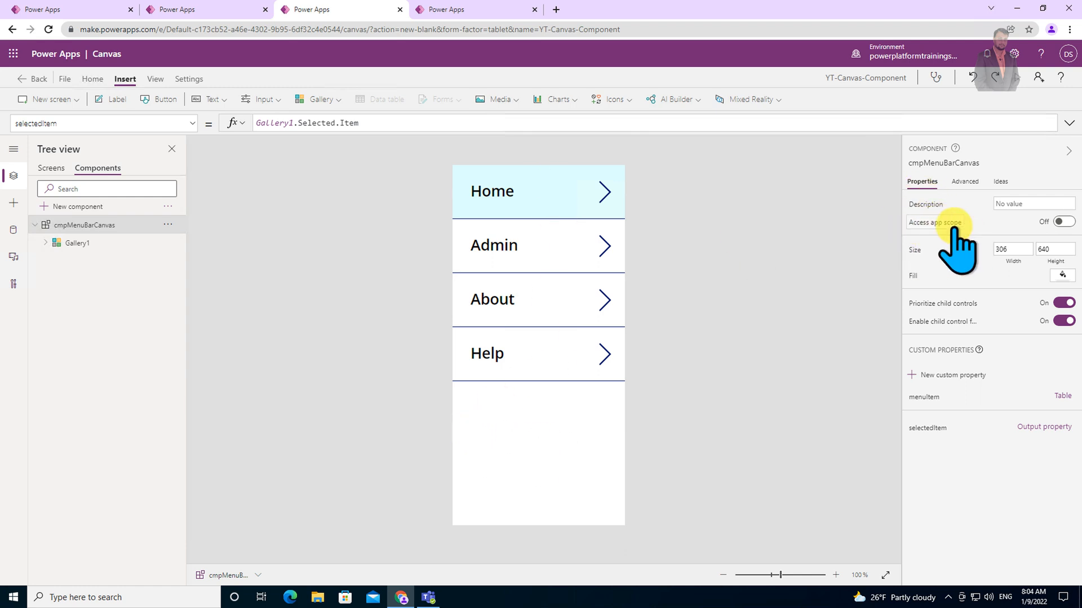
click(459, 10)
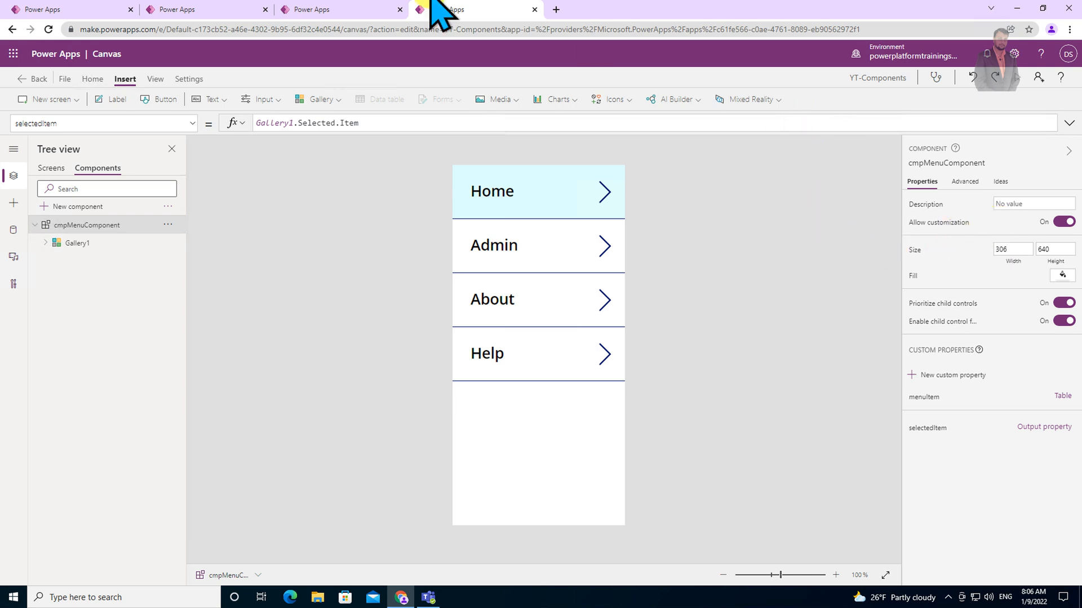
click(338, 10)
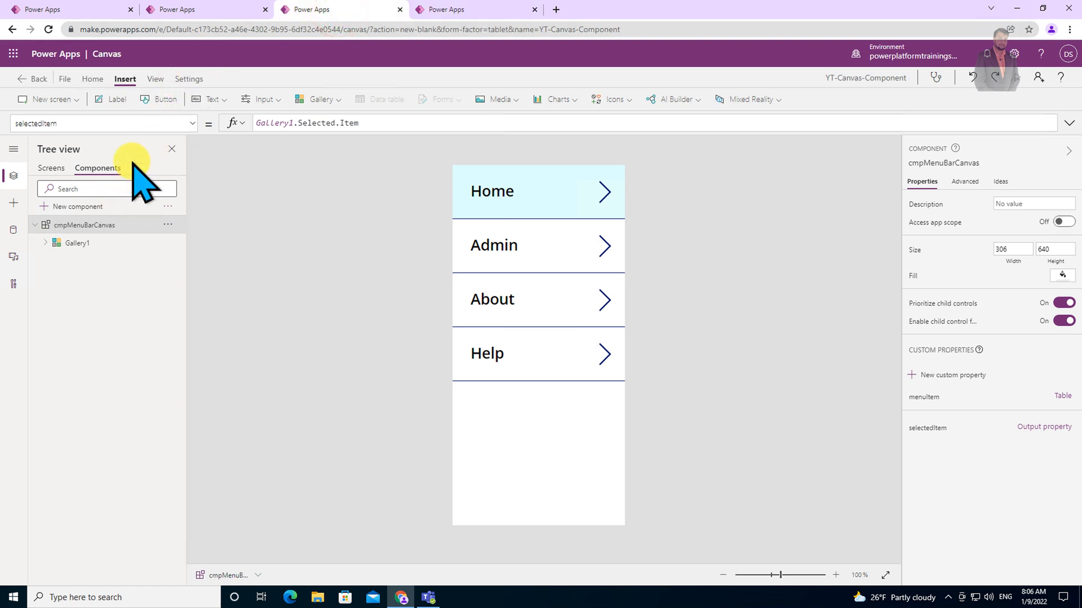
click(487, 9)
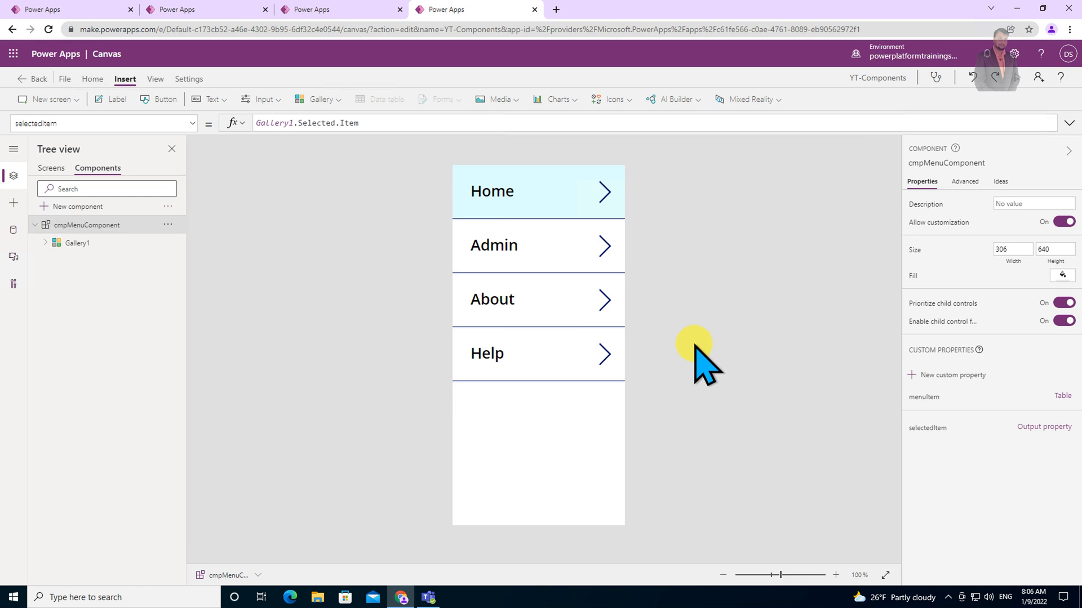
click(311, 6)
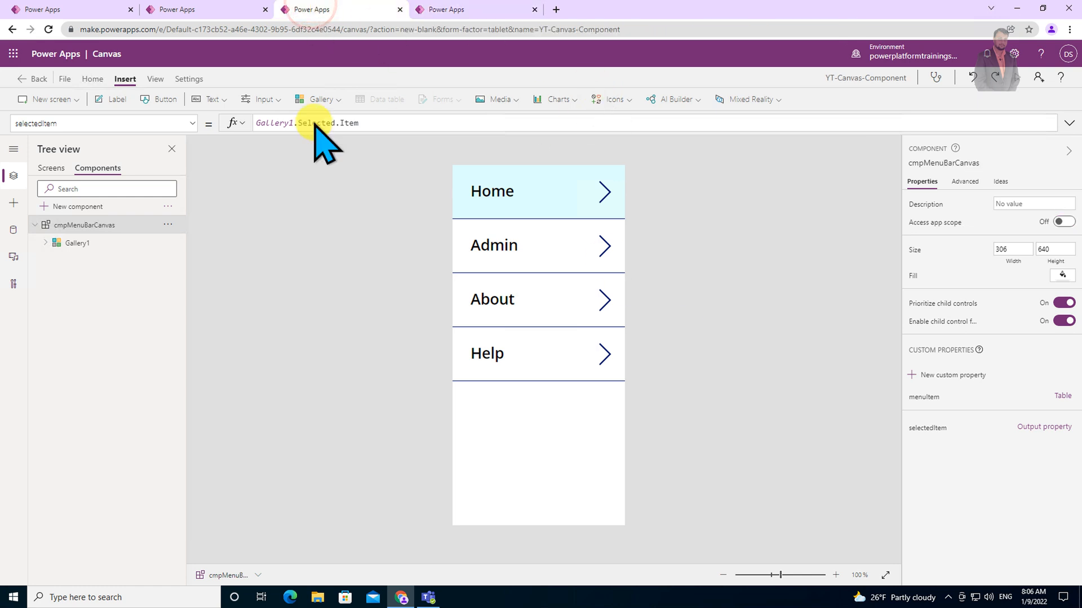
Add a new blank screen to the YT-Canvas-Component app.
click(46, 168)
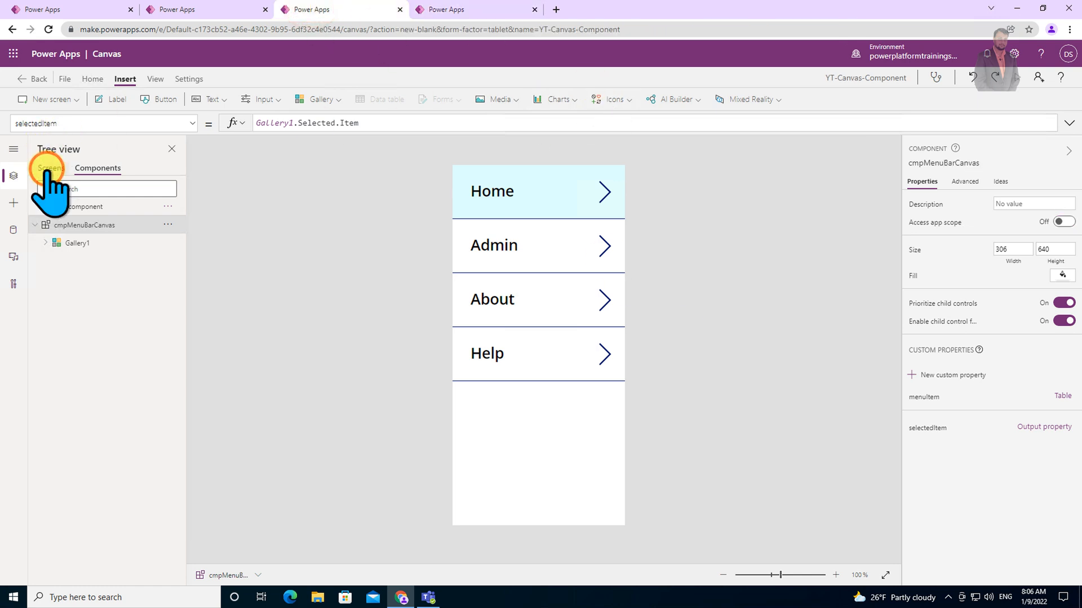
click(74, 100)
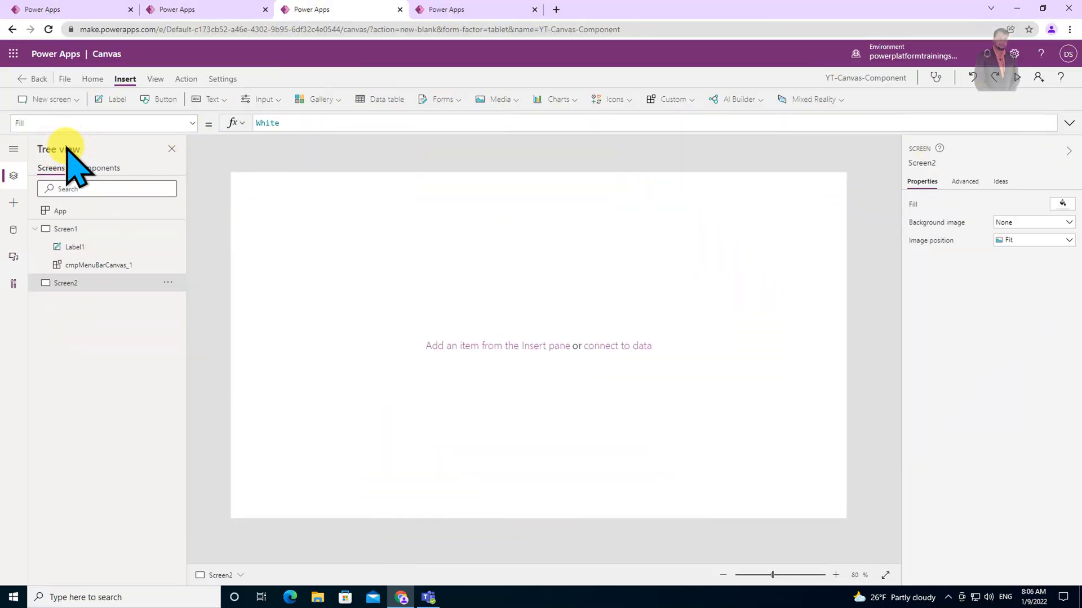
Import cmpMenuComponent from the YT-Components library into the YT-Canvas-Component app.
click(13, 204)
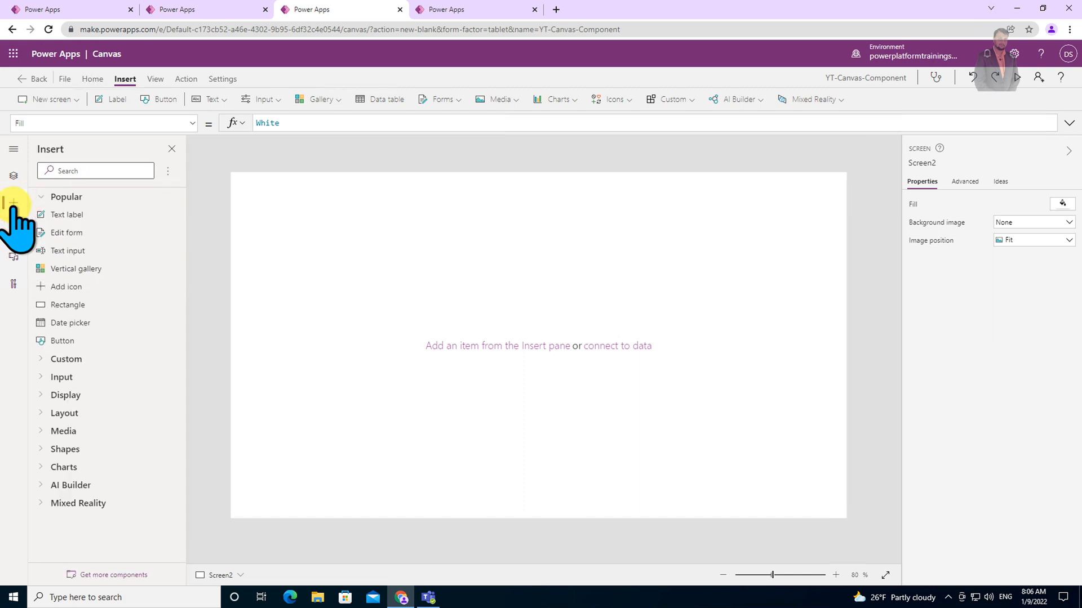
click(95, 574)
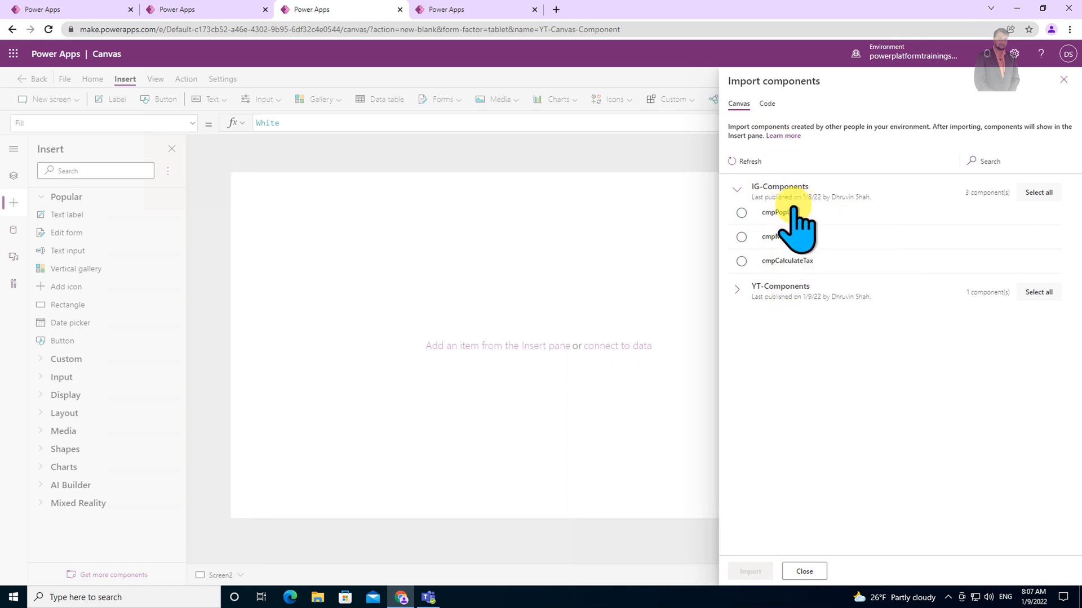
click(737, 290)
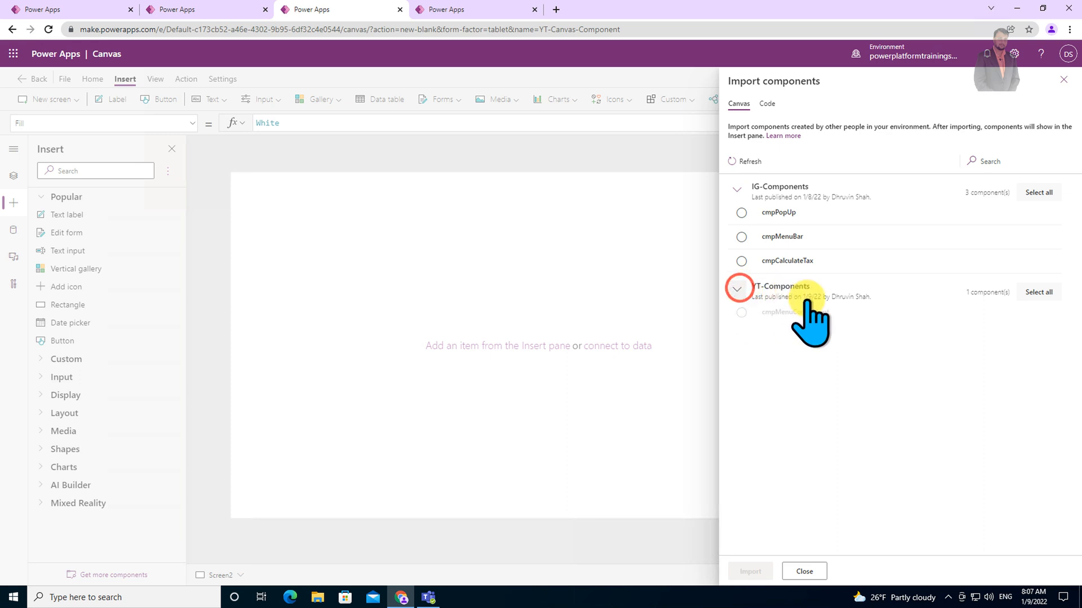
click(802, 317)
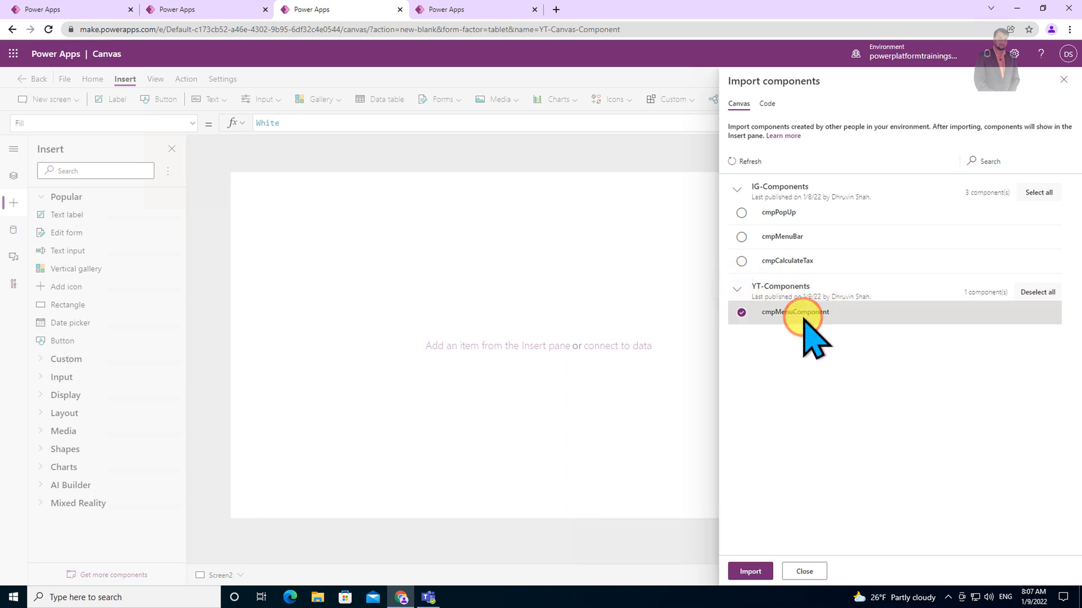
click(749, 572)
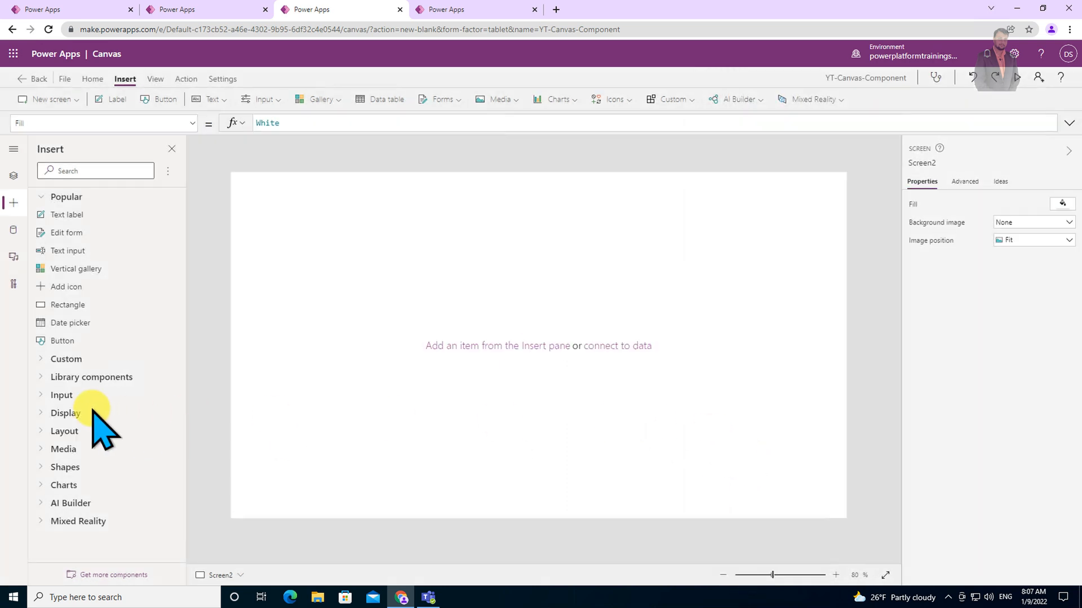
Place the imported library component cmpMenuComponent onto Screen2.
click(83, 378)
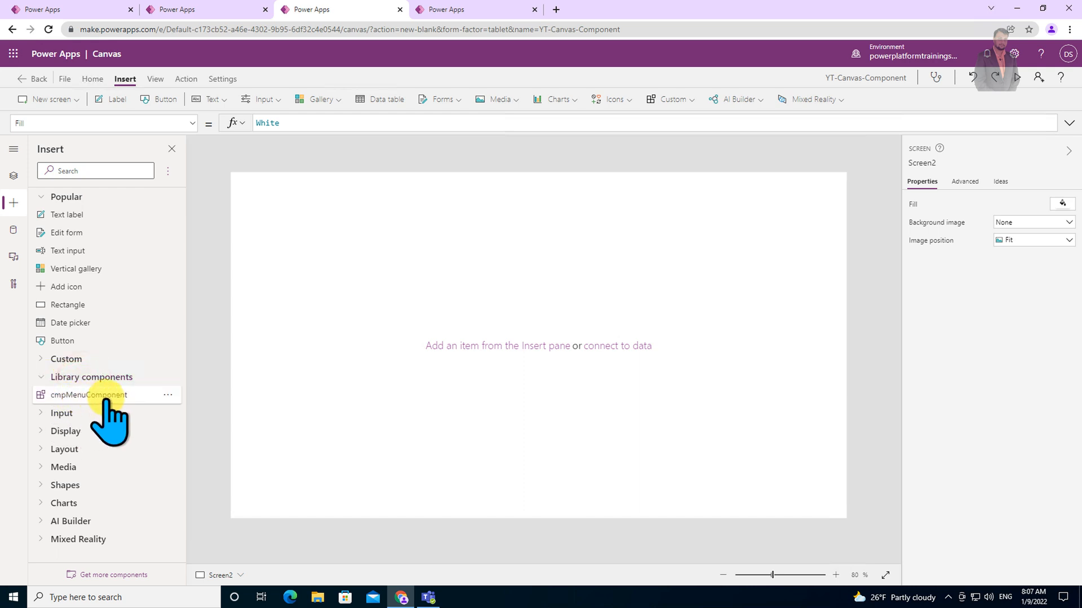
drag(84, 397, 340, 327)
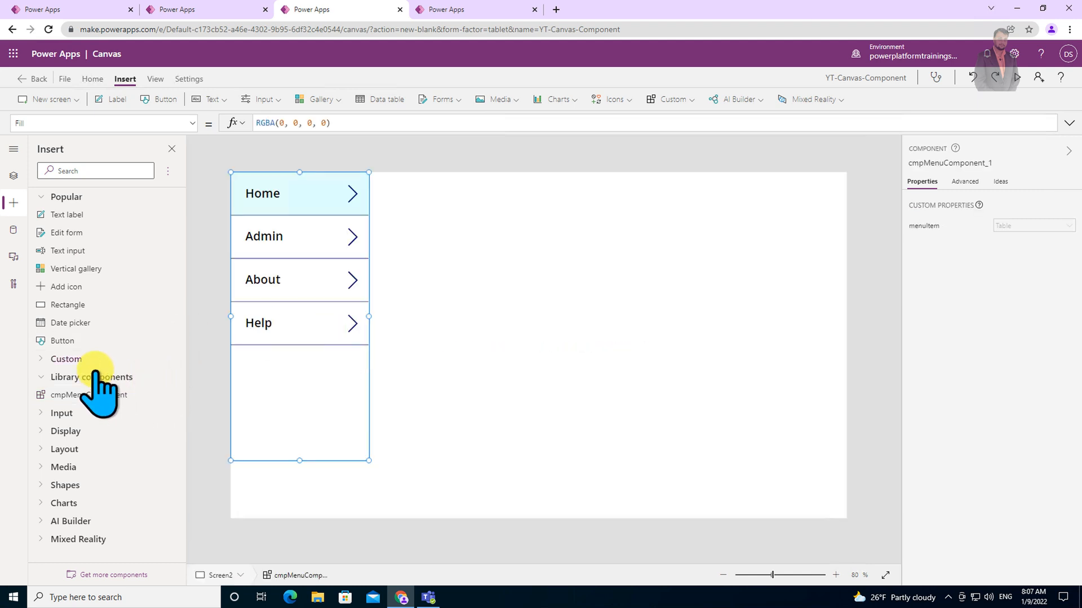
click(39, 359)
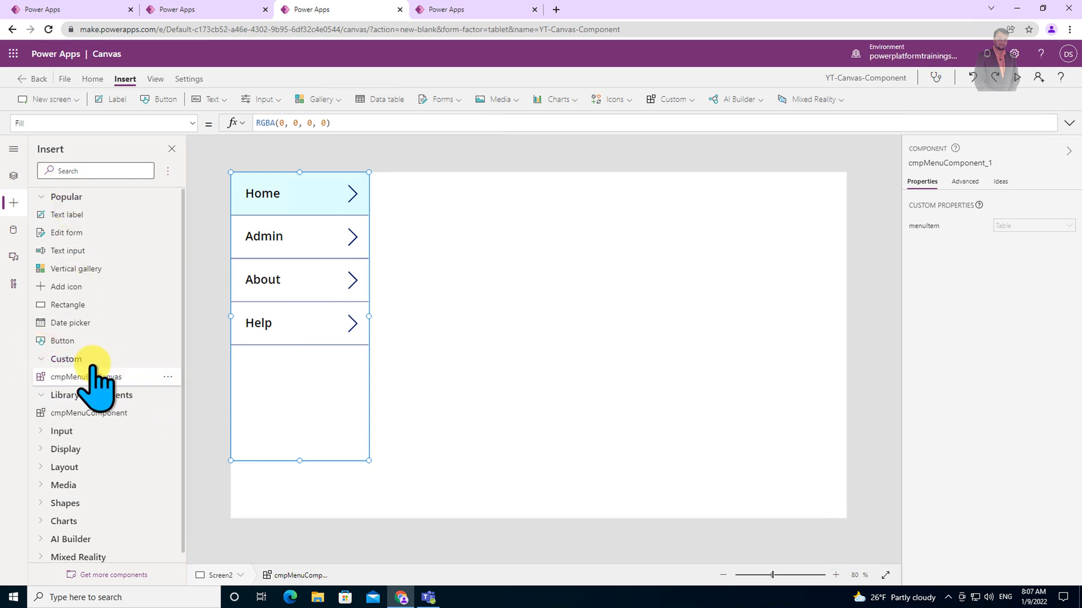
click(39, 359)
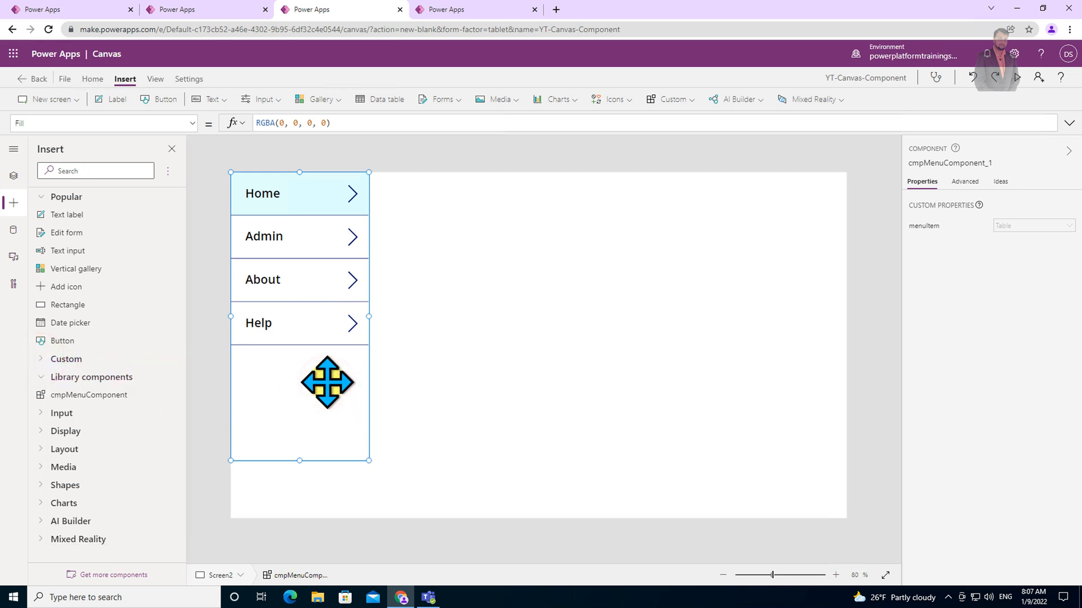
Set the fourth entry of the menu component's menuItem table to "Component Library" and review the formula.
click(929, 225)
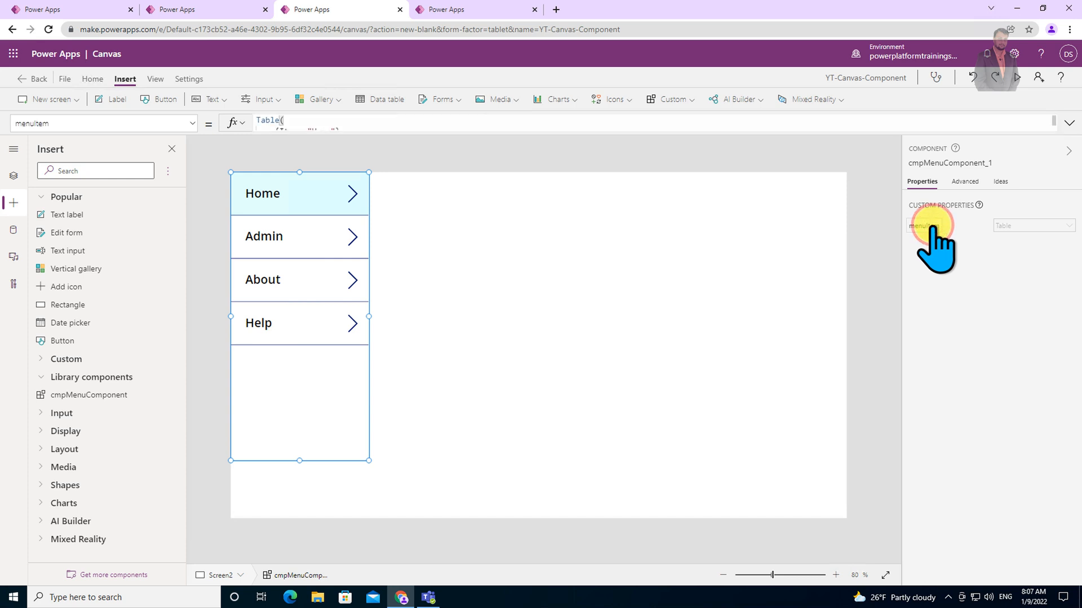
click(1069, 123)
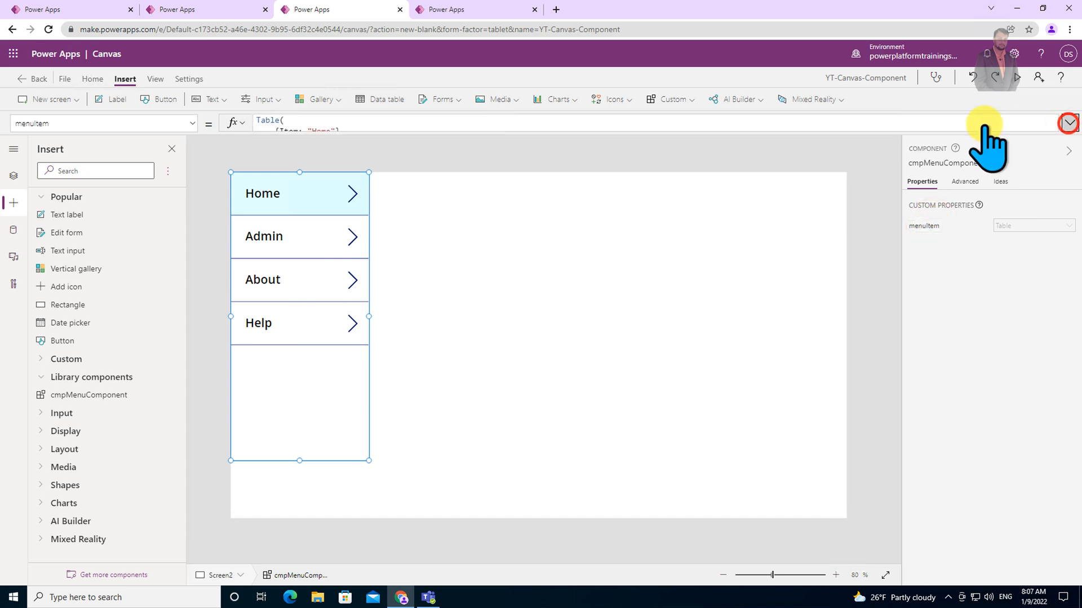
click(363, 164)
double_click(321, 165)
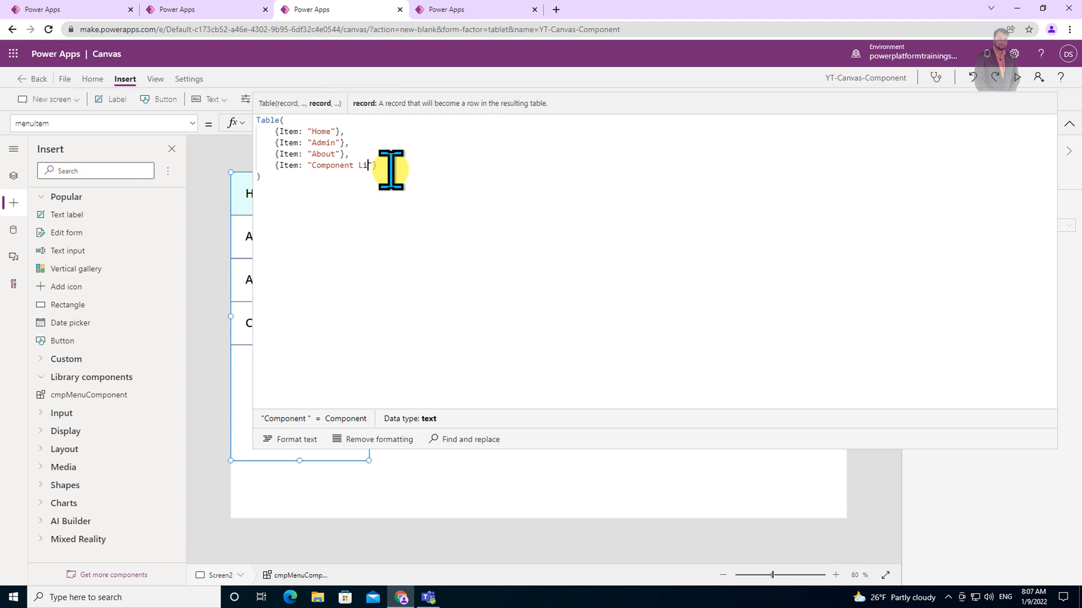
click(1069, 124)
click(482, 304)
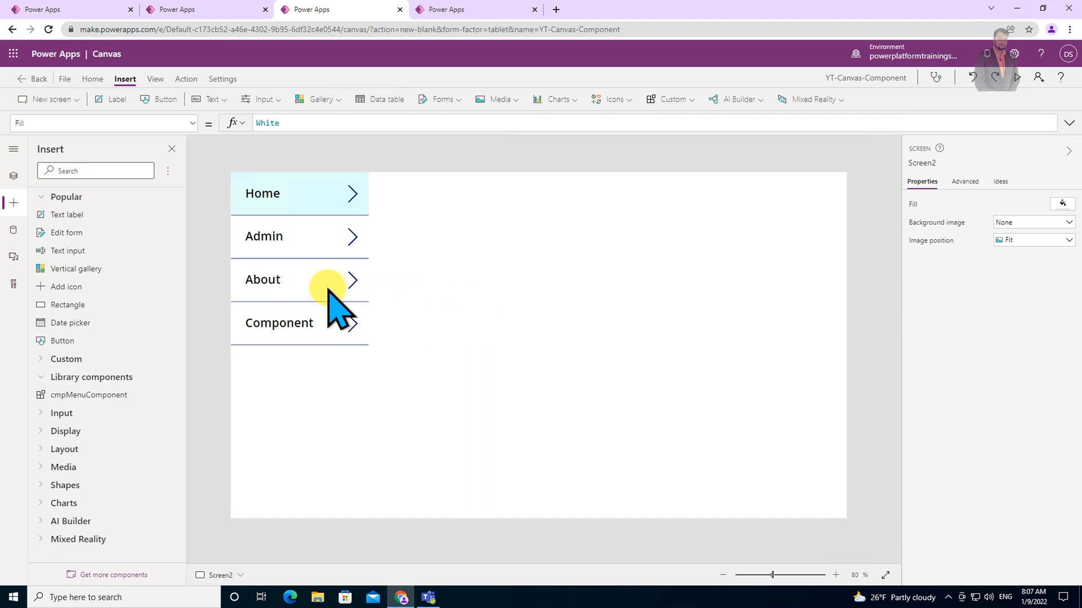
click(290, 334)
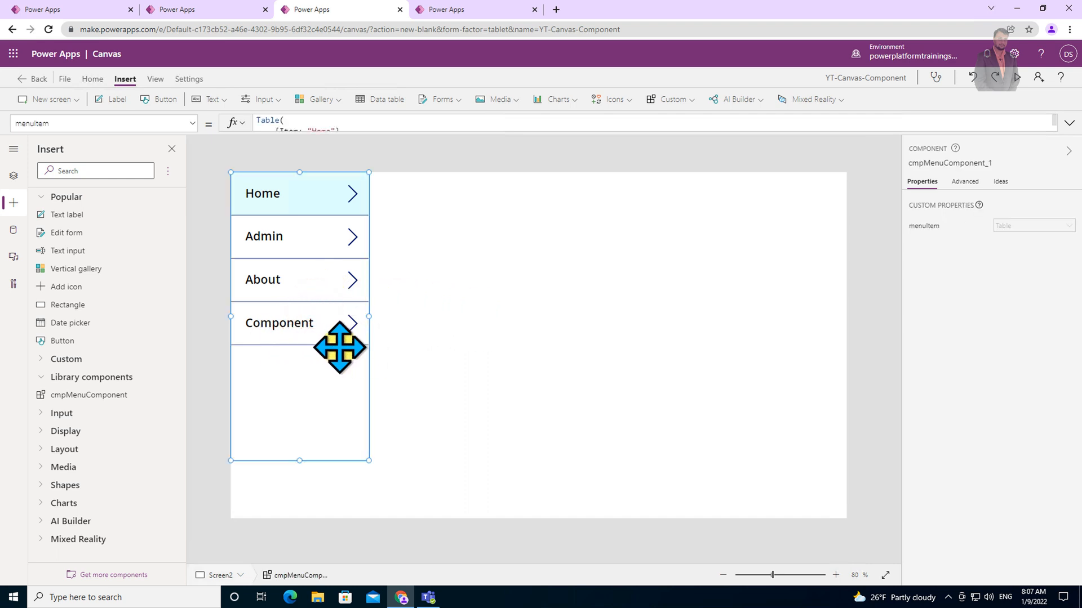
click(1068, 122)
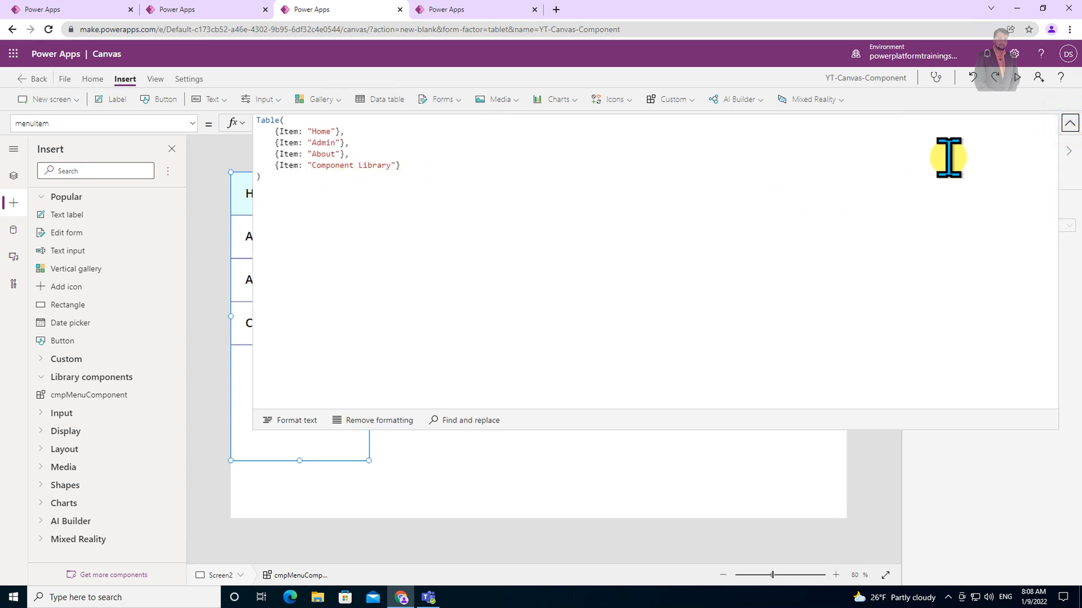
click(1069, 123)
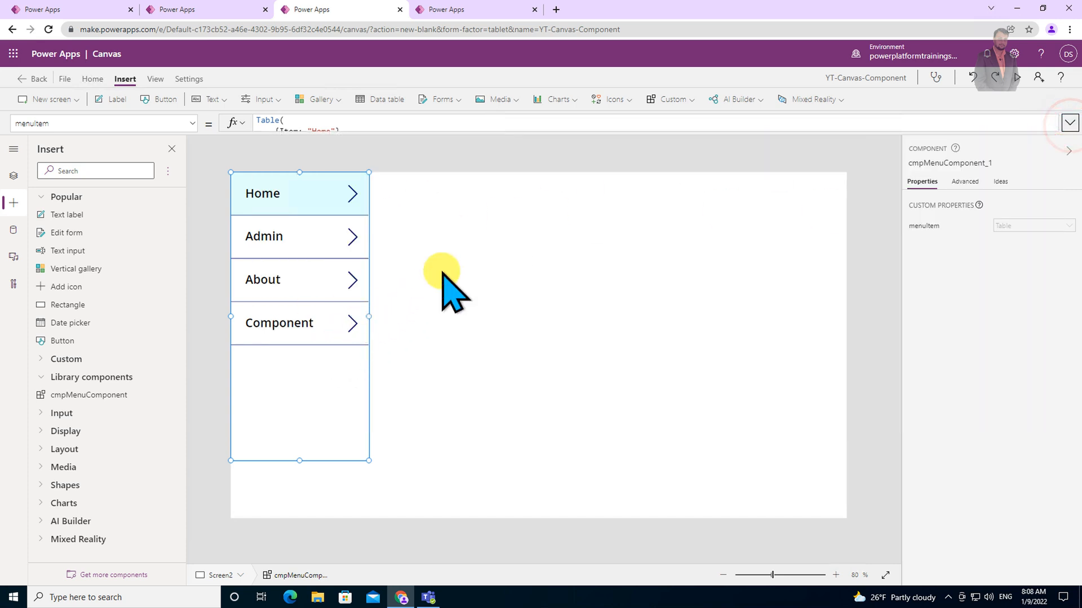
click(440, 222)
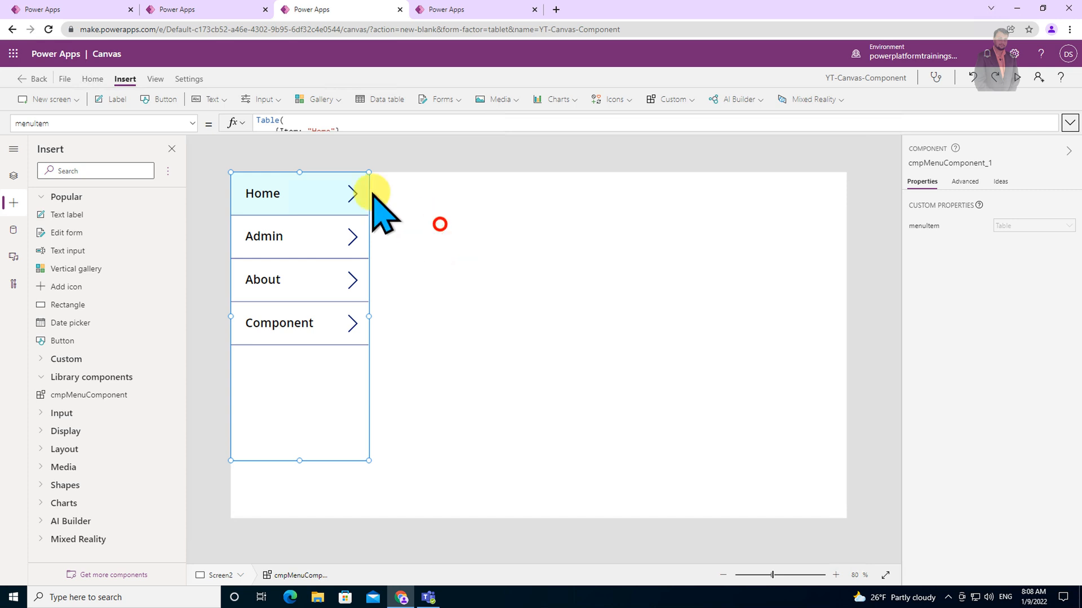
Insert a text label on Screen2 to the right of the menu component.
click(118, 100)
click(280, 200)
drag(545, 255, 546, 255)
click(352, 261)
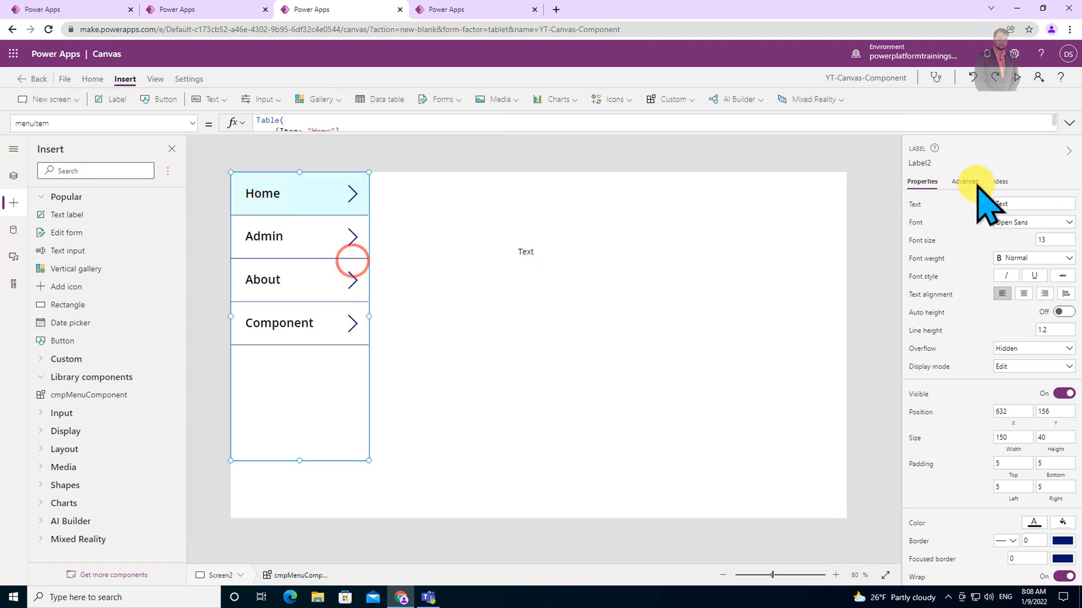
click(958, 163)
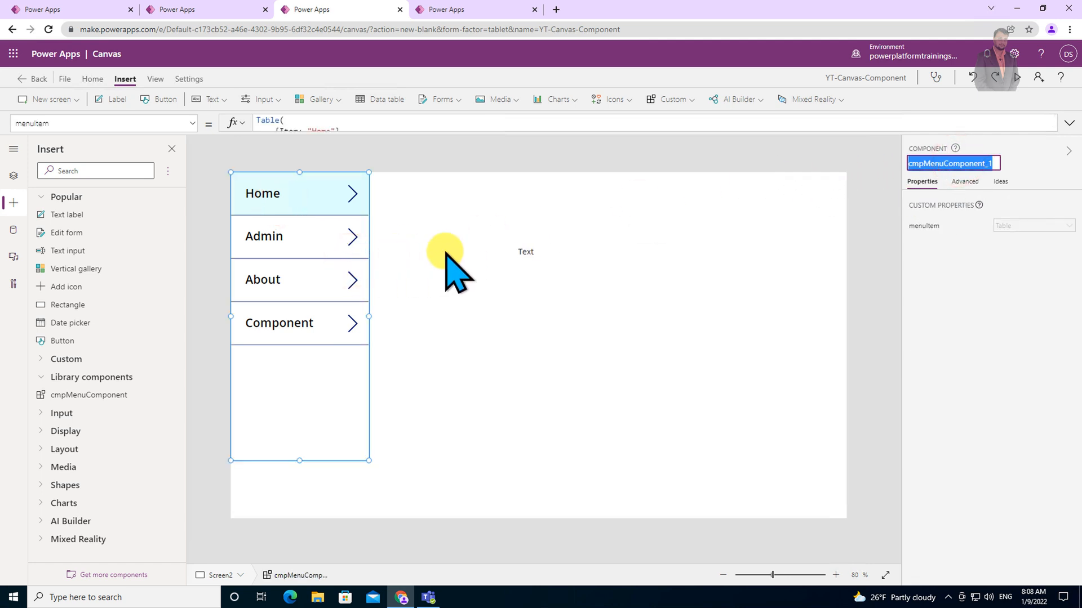
Set the label's Text to cmpMenuComponent_1.selectedItem.
click(518, 252)
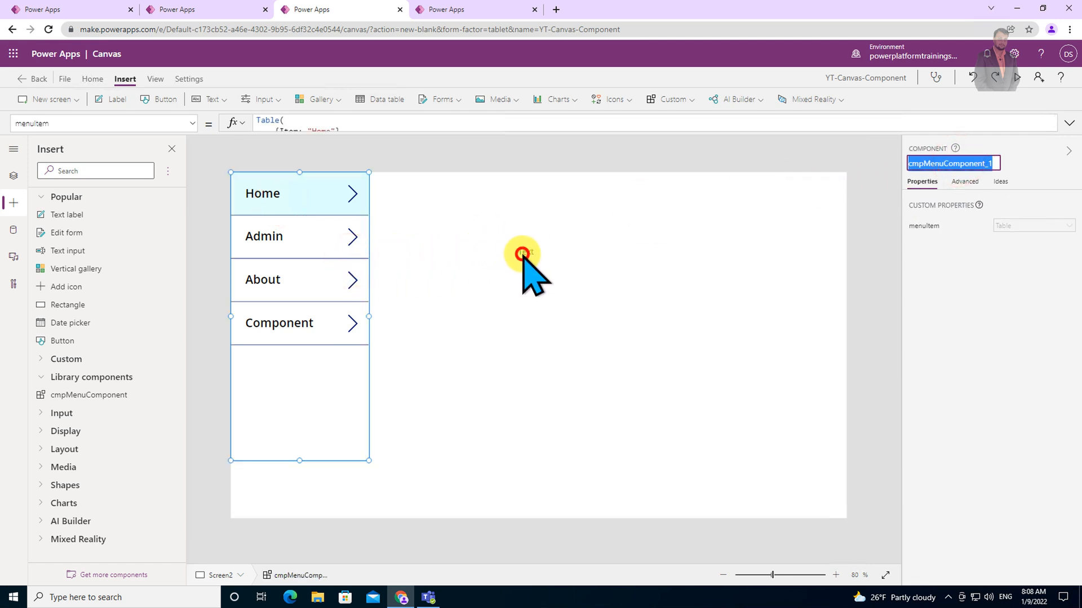
triple_click(422, 125)
text(cmpMenuComponent_1)
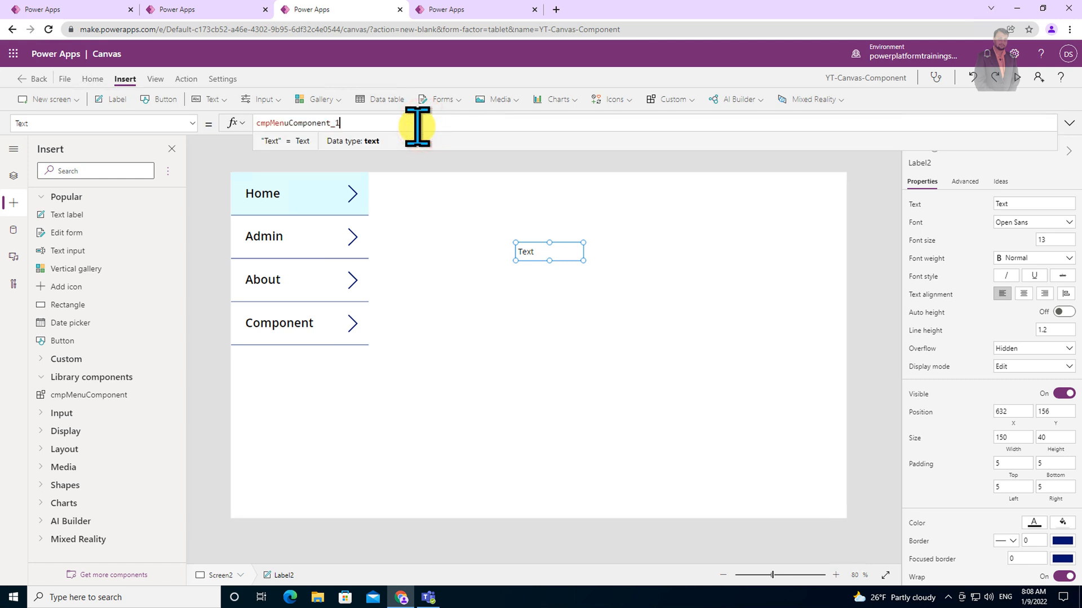
text(.se)
key(Tab)
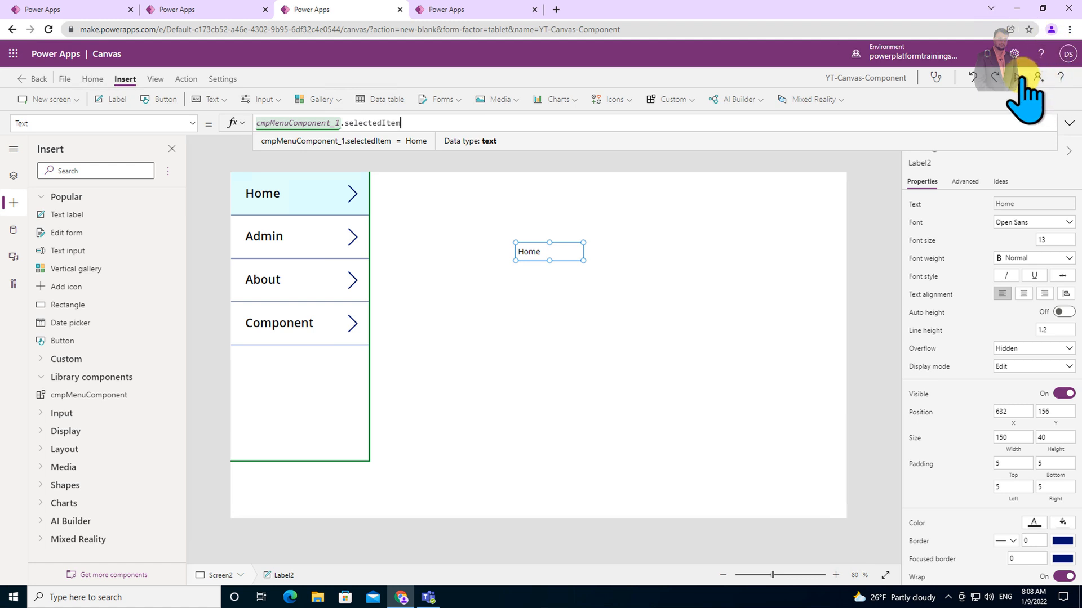
Preview the app, choose the Component menu item to test the label, and return to the editor.
key(F5)
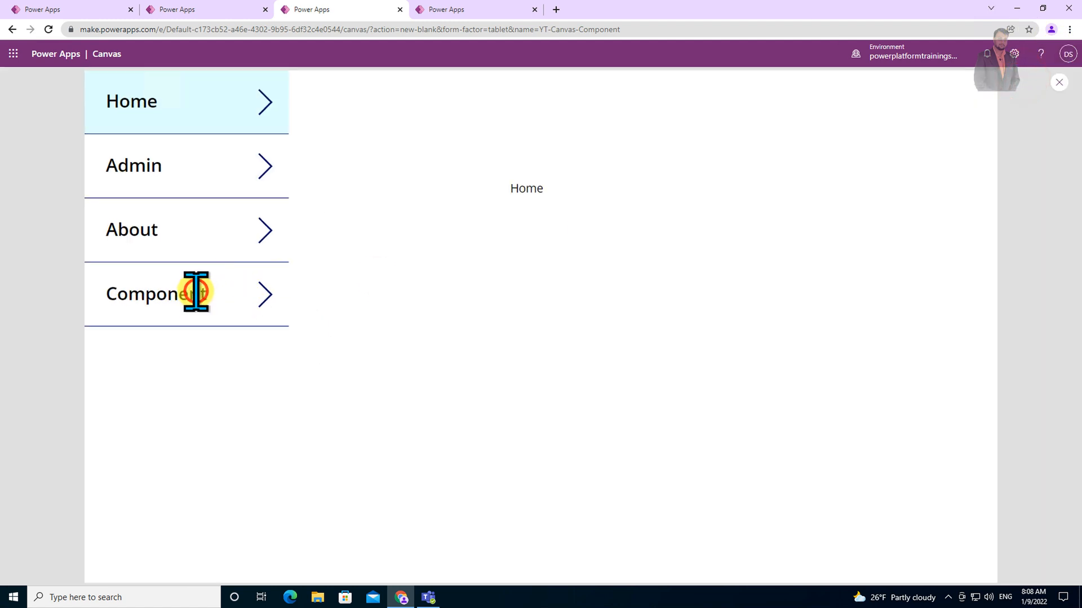
click(195, 292)
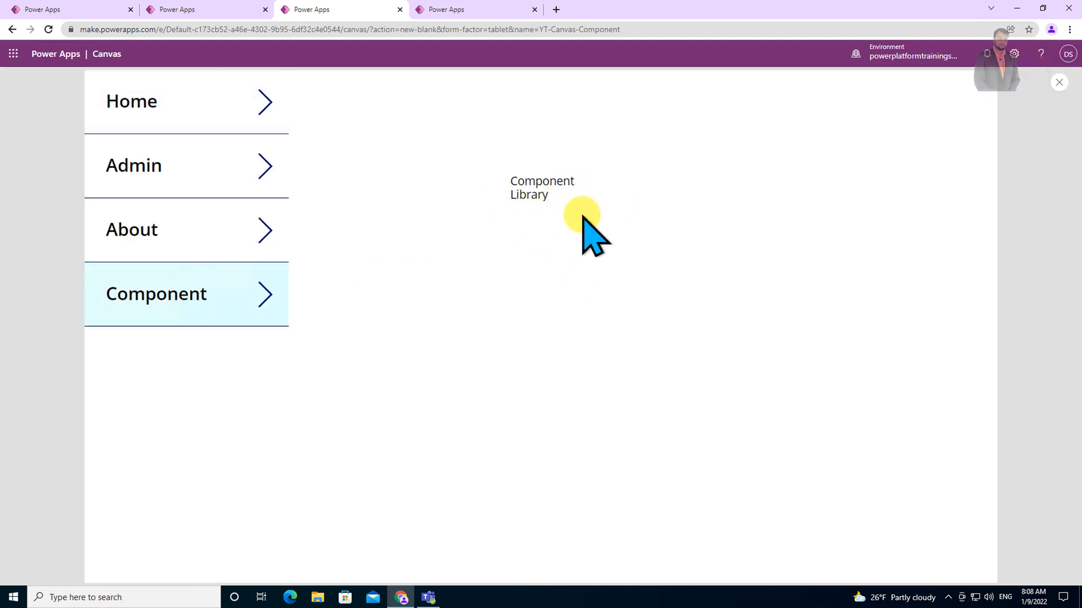
click(1061, 82)
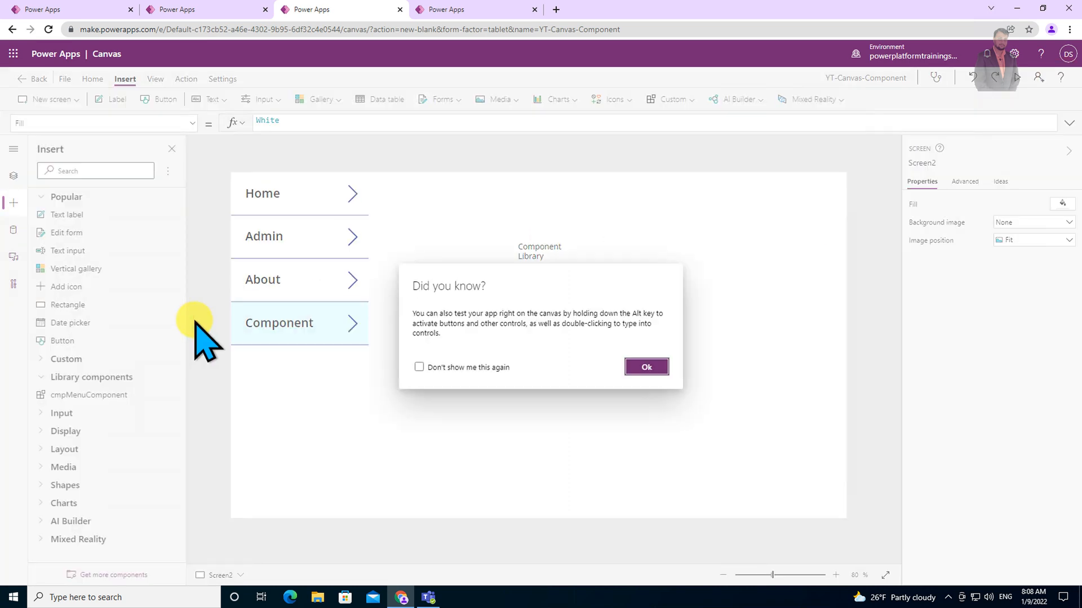
click(647, 367)
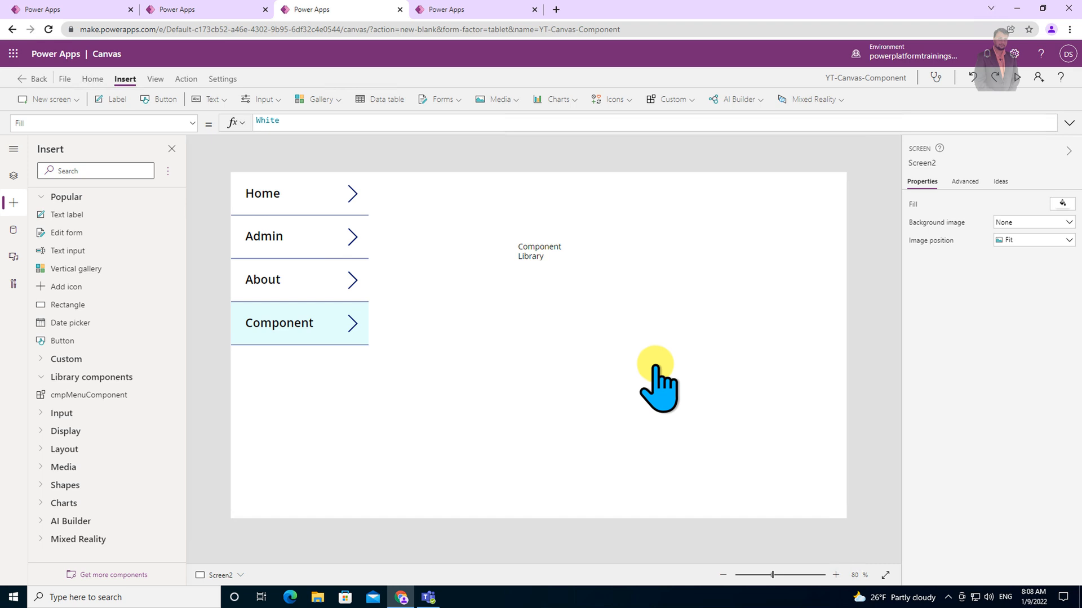
Open the sharing panel for the YT-Components component library and close it.
click(473, 12)
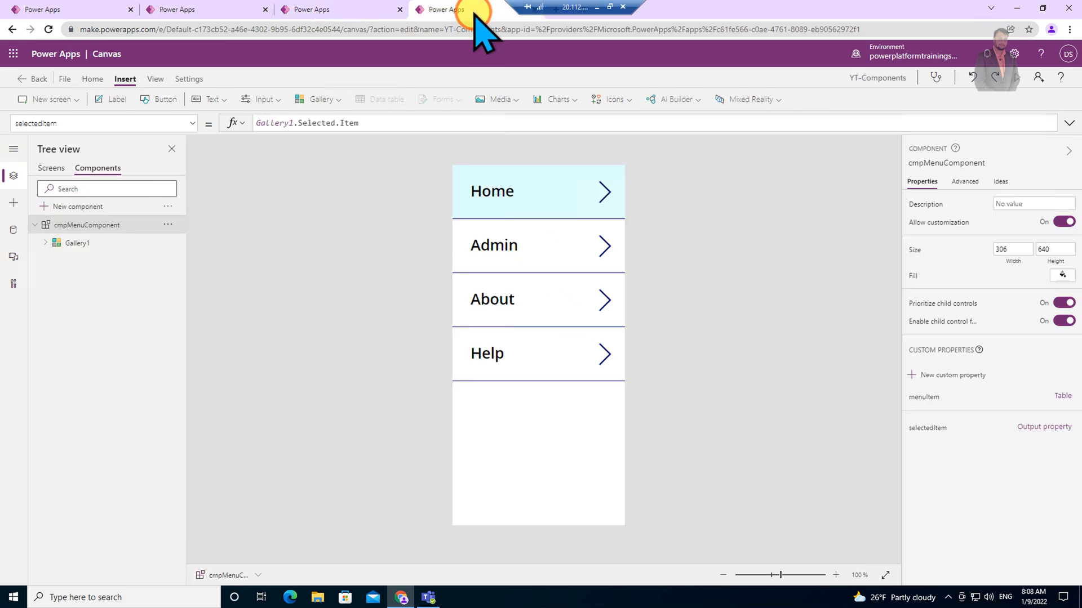
click(63, 79)
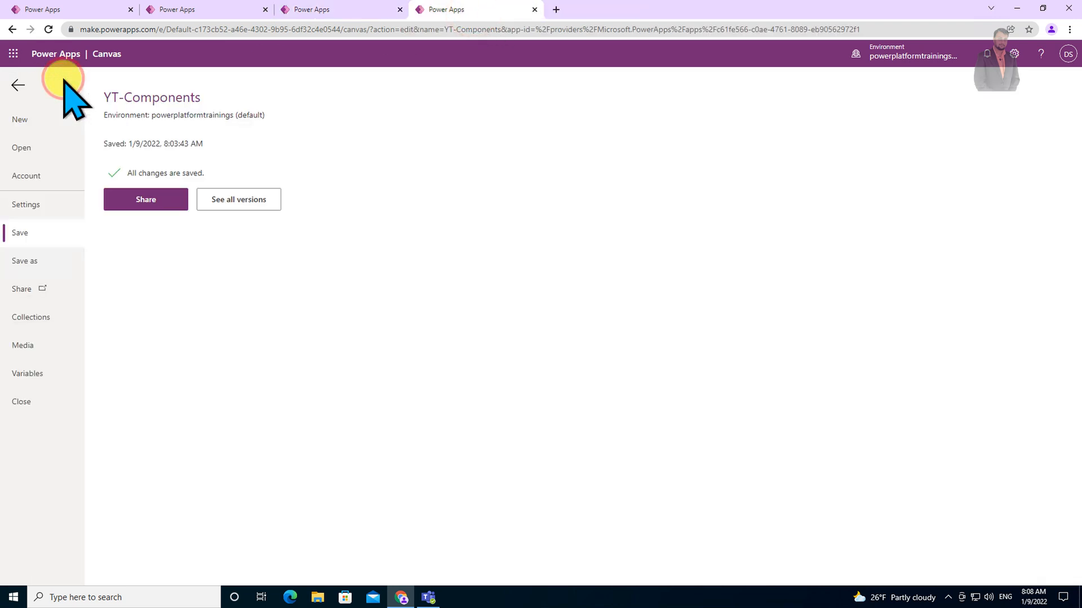
click(34, 288)
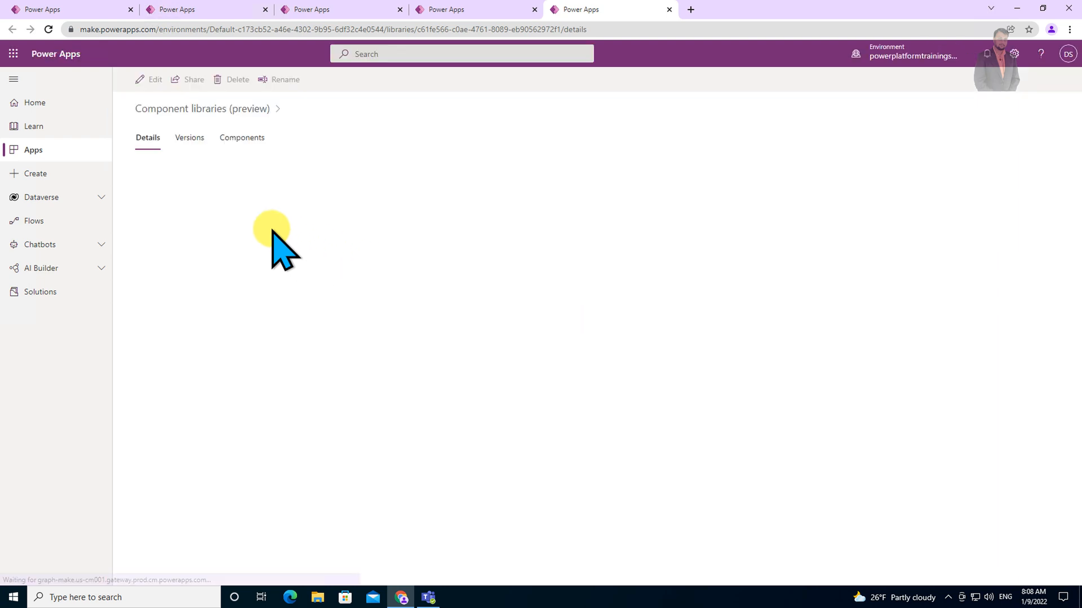
click(191, 80)
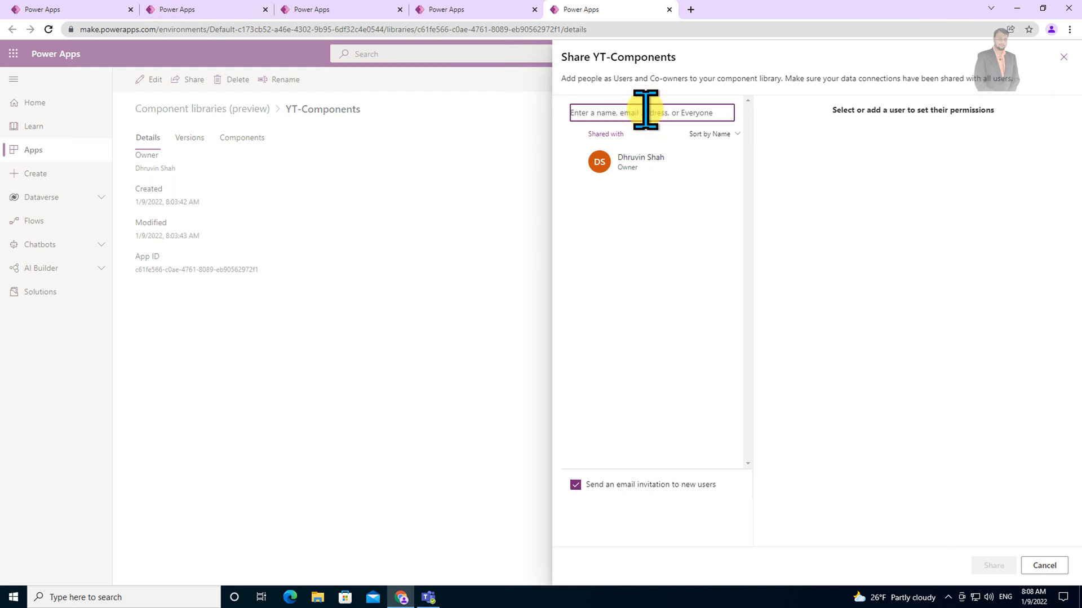
click(1062, 58)
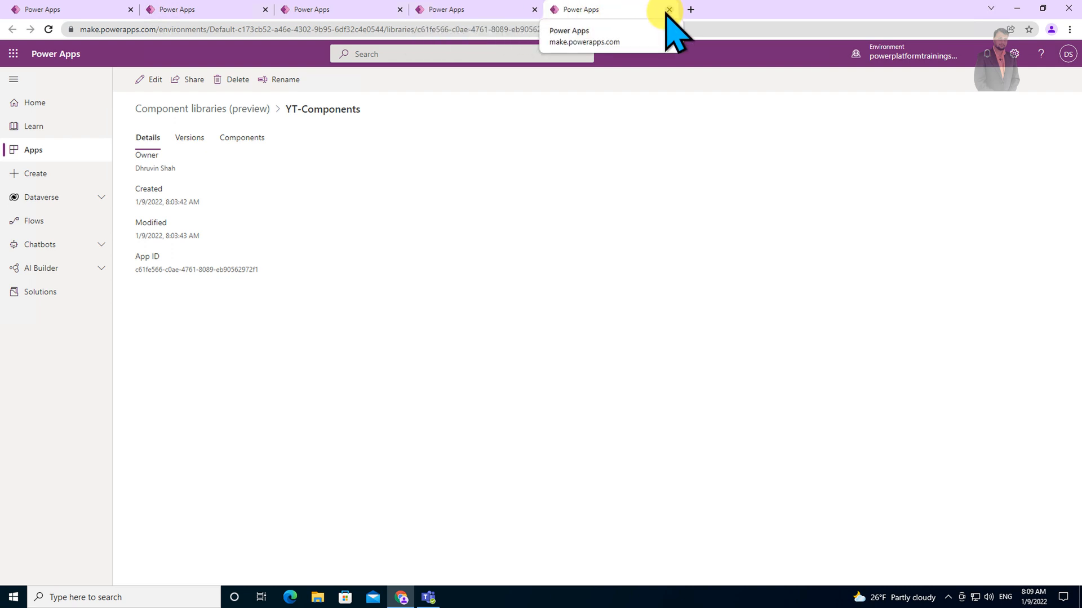
Return to the YT-Canvas-Component app and select cmpMenuComponent_1 on Screen2 in the tree view.
click(467, 12)
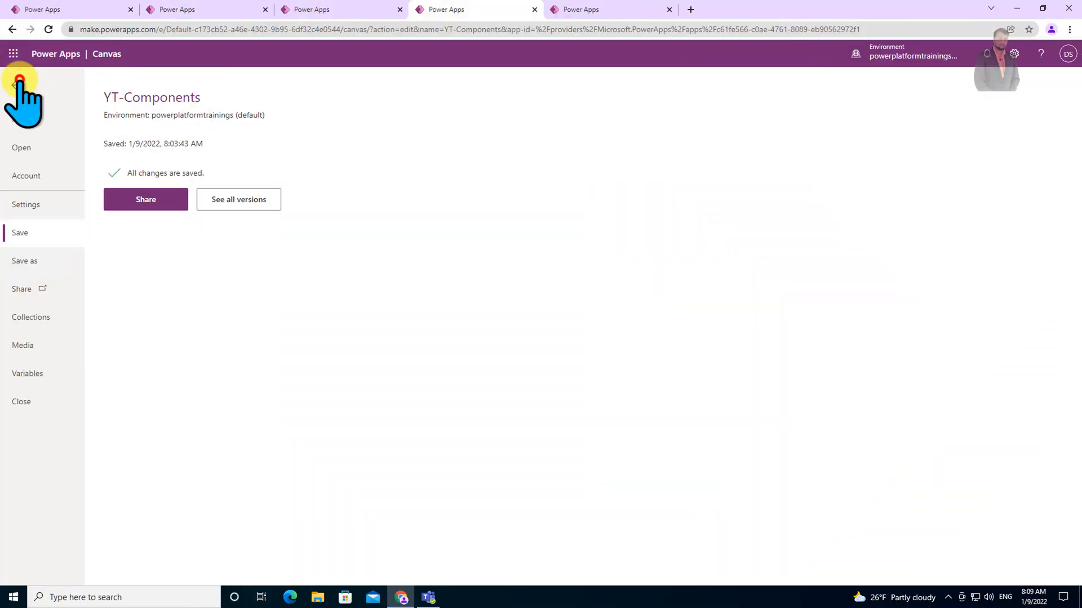
click(19, 81)
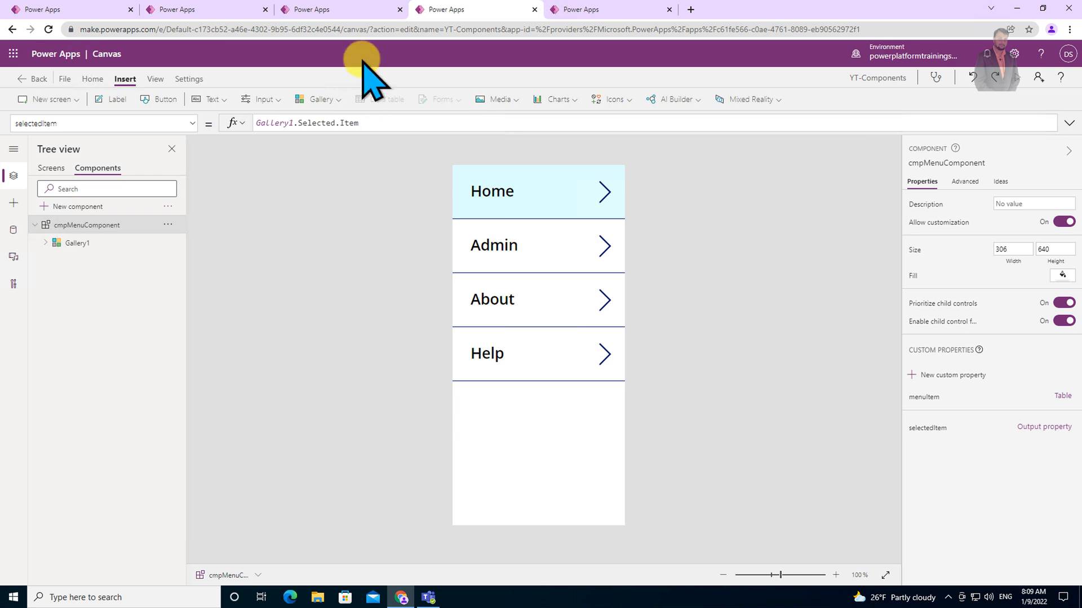
click(352, 9)
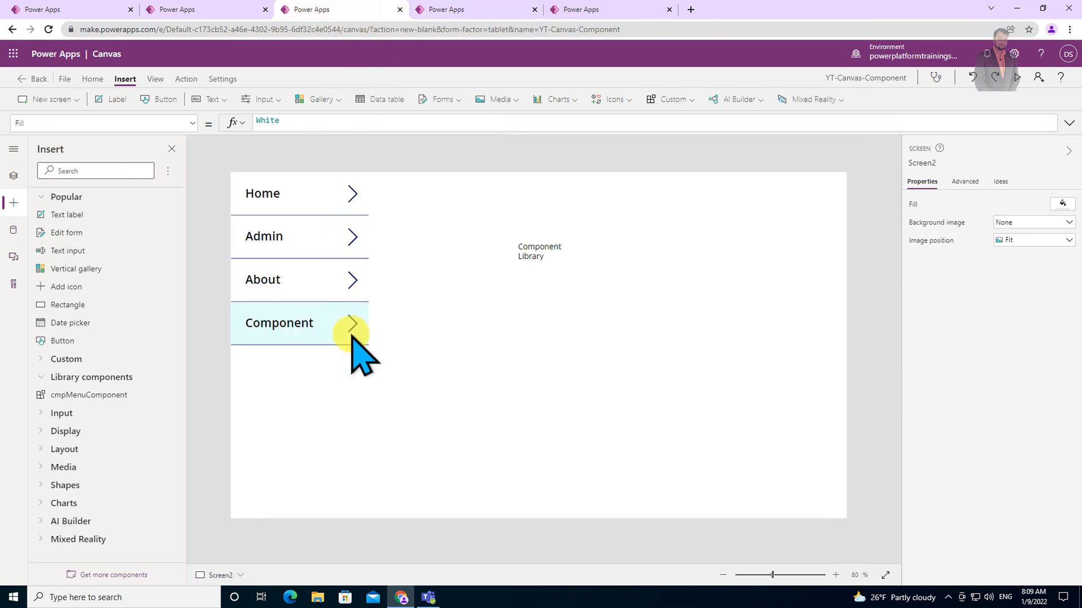
click(10, 173)
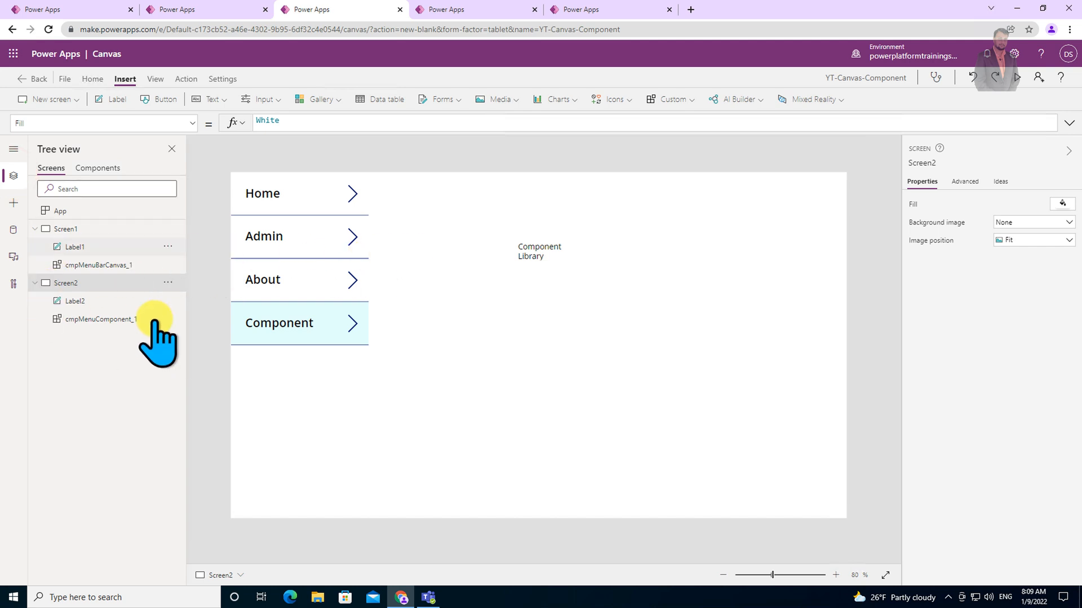
click(98, 322)
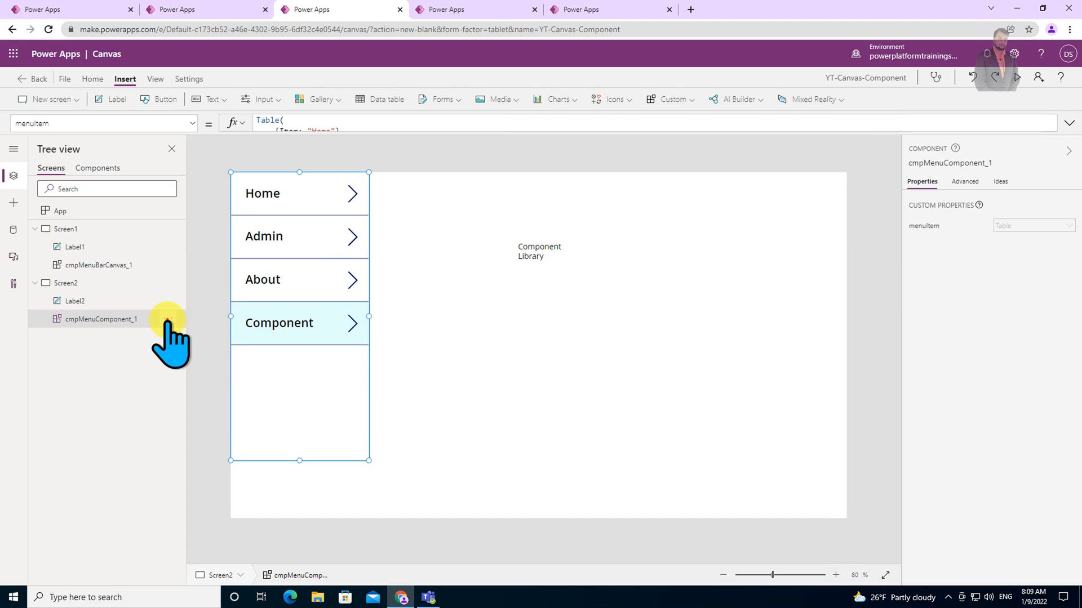
Try to edit cmpMenuComponent_1 directly from the app's tree view.
click(167, 320)
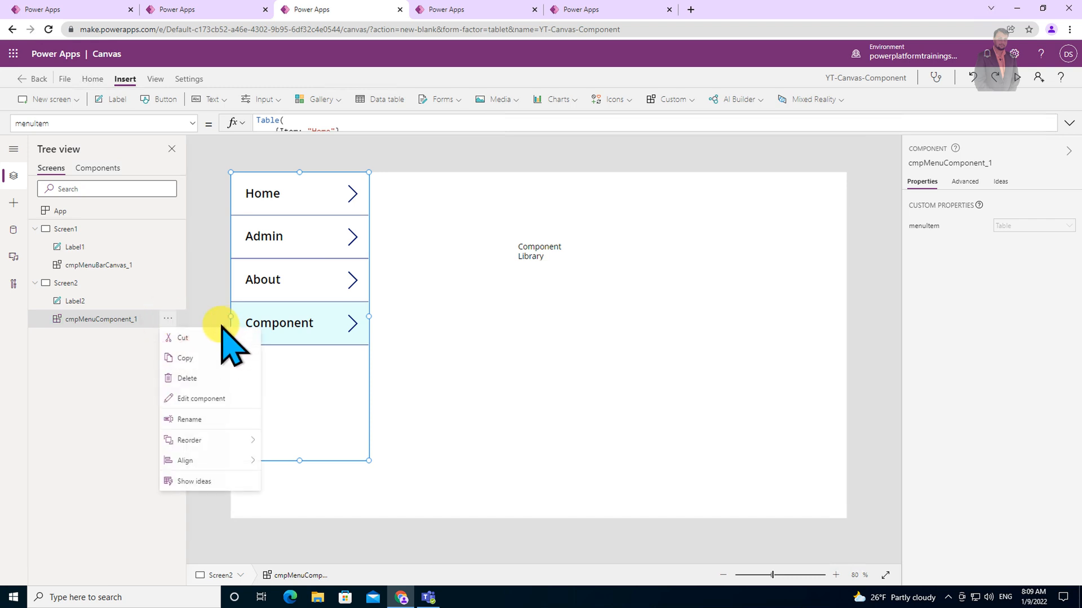
click(217, 399)
click(569, 367)
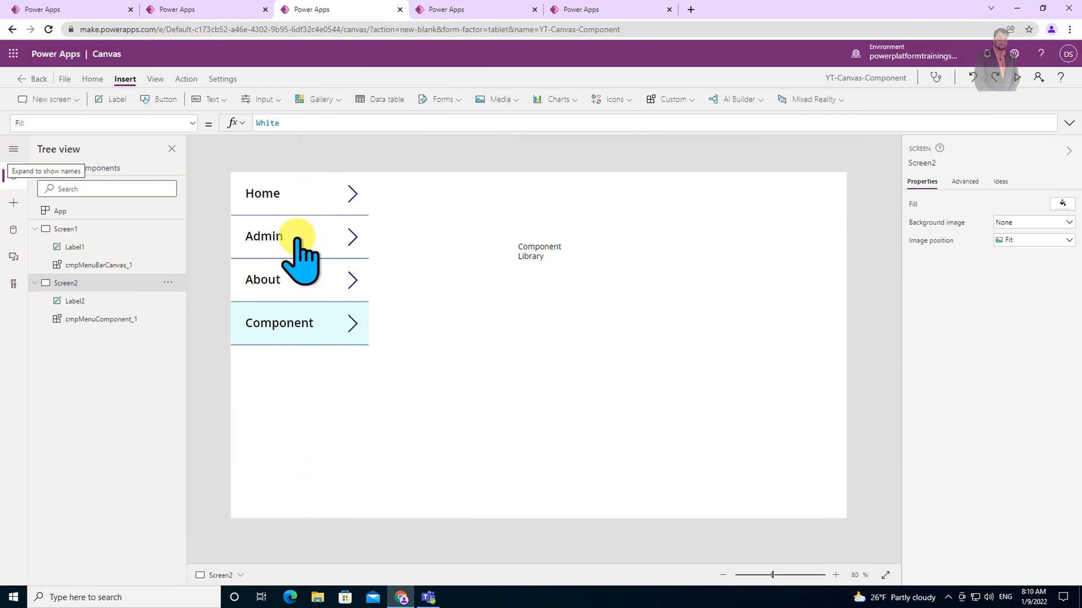
In the YT-Components library, set Gallery1's TemplateFill so the selected item uses Color.Yellow.
click(593, 9)
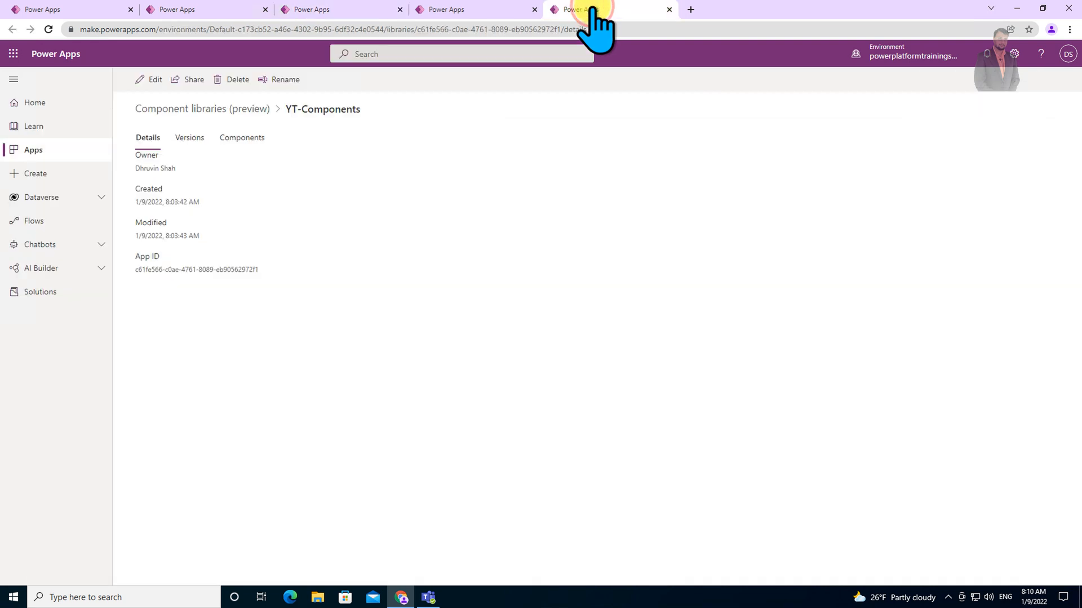
click(466, 9)
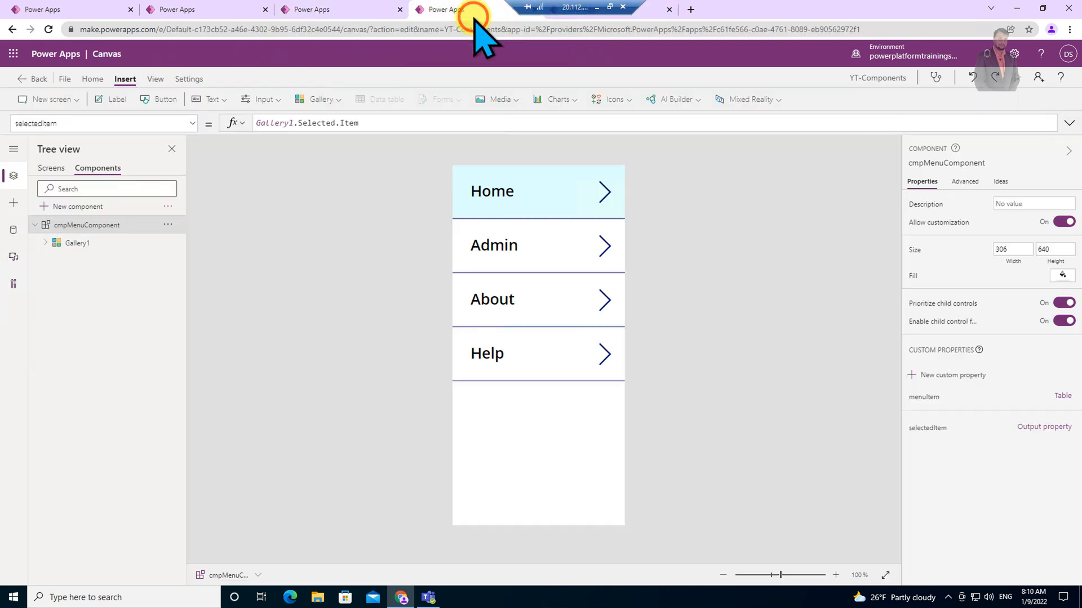
click(541, 219)
click(524, 448)
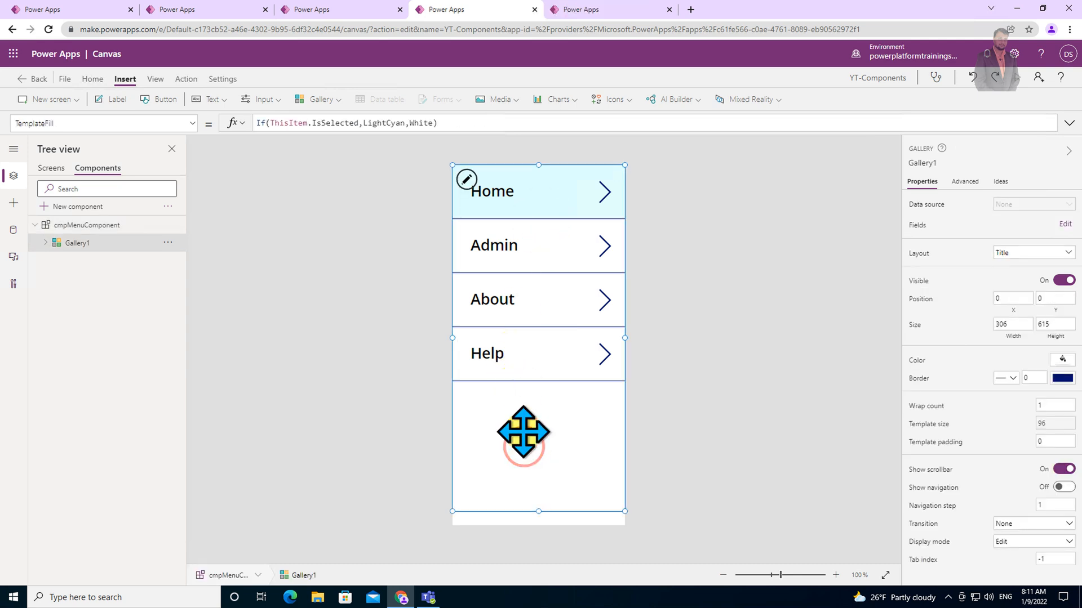
click(392, 125)
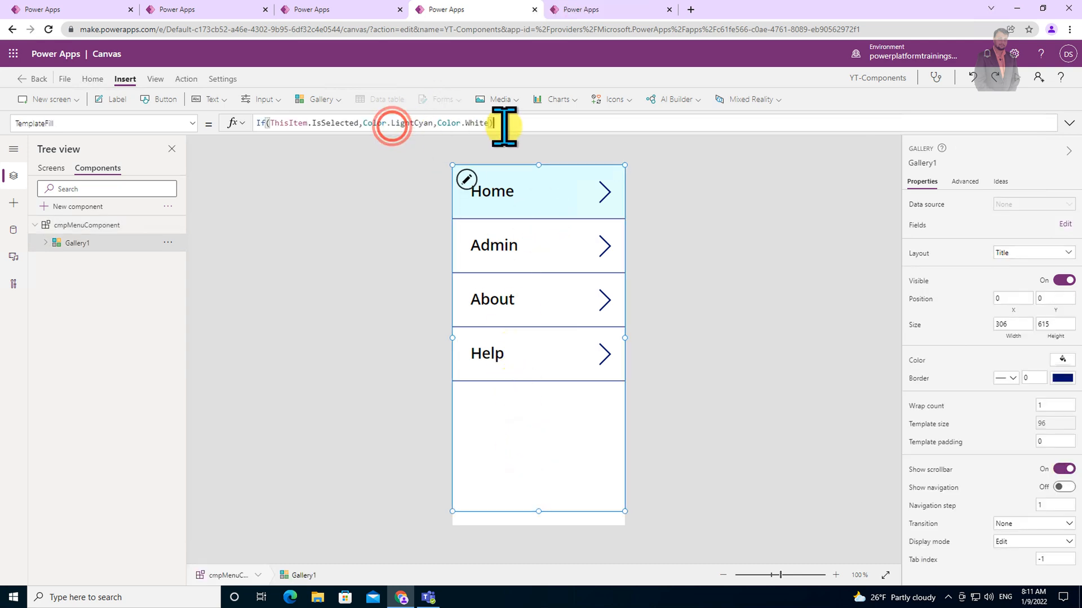
double_click(414, 122)
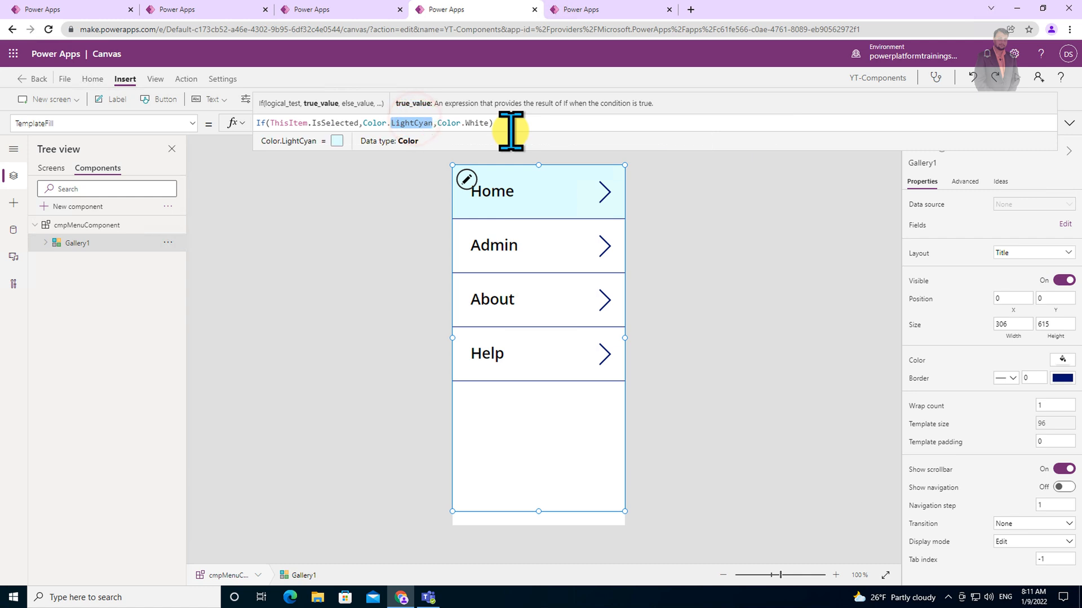
text(ye)
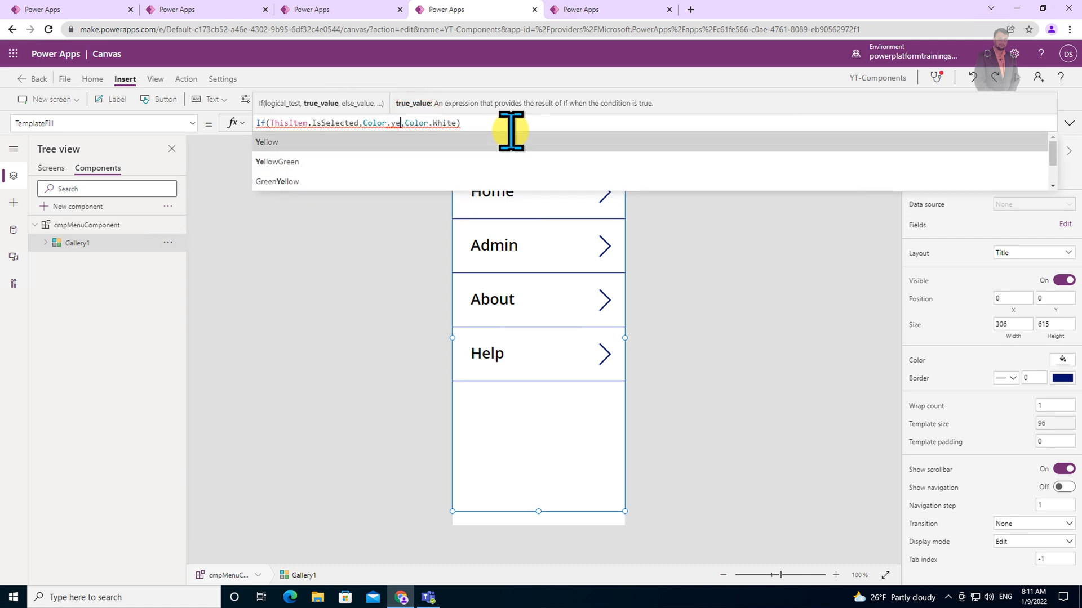
click(510, 135)
Save the component library with the version note "Chane Color".
click(64, 78)
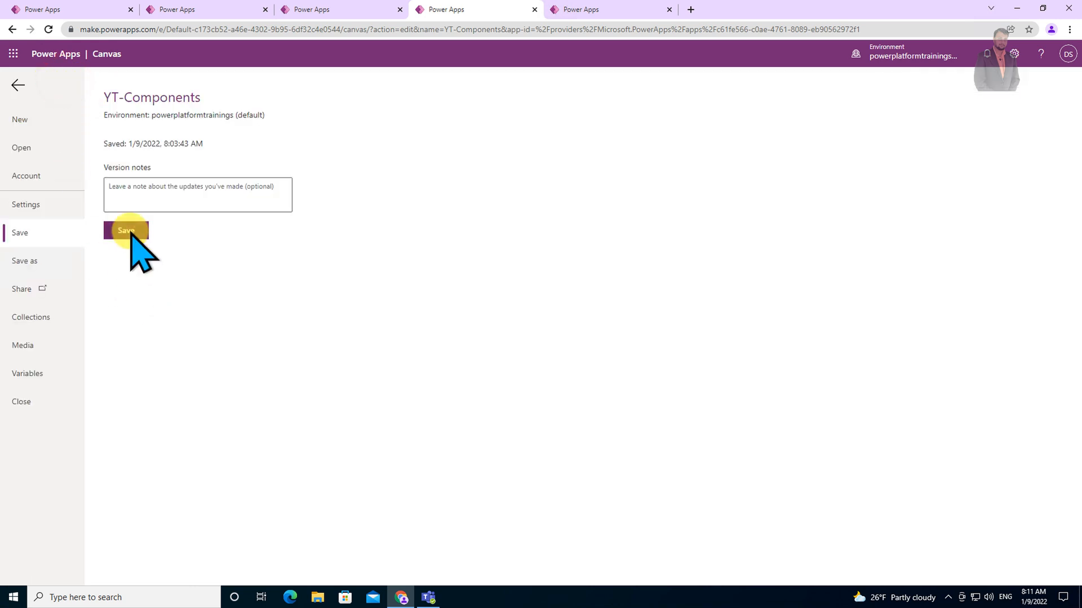
click(145, 190)
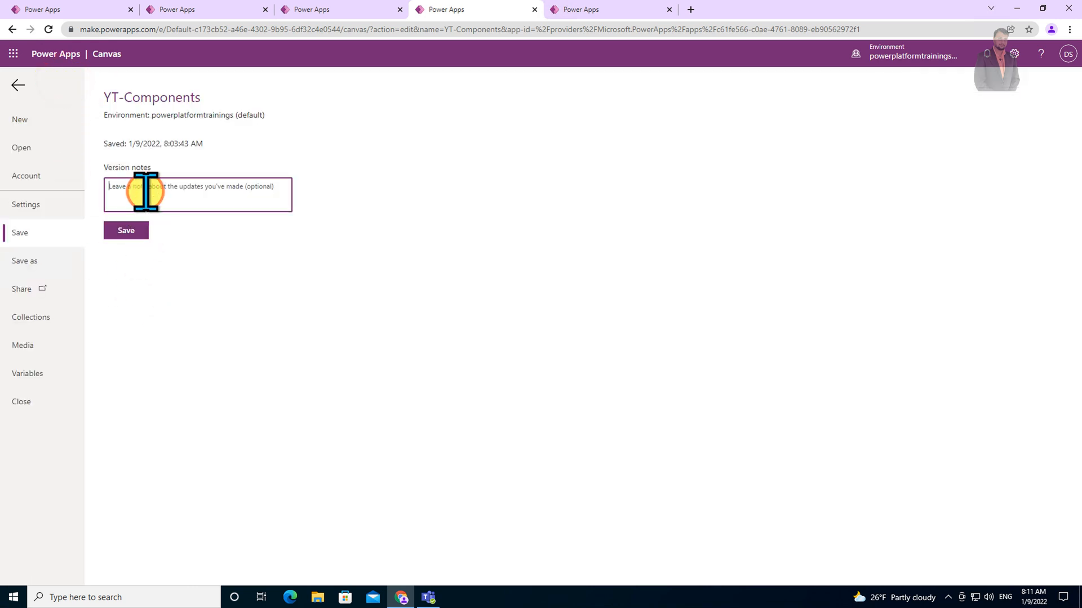
text(Chane)
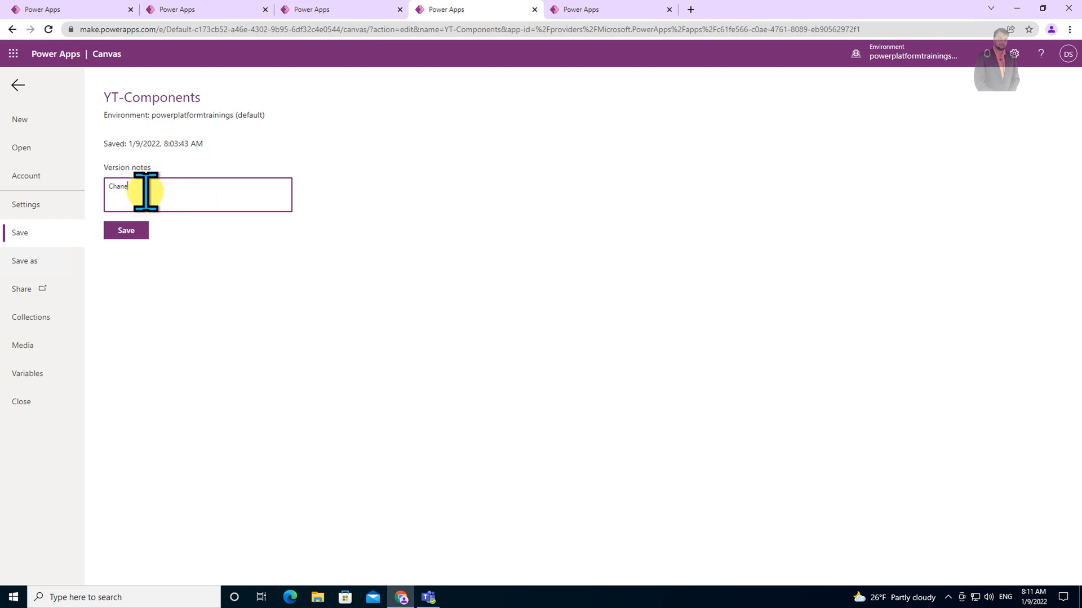
text( Color)
click(130, 231)
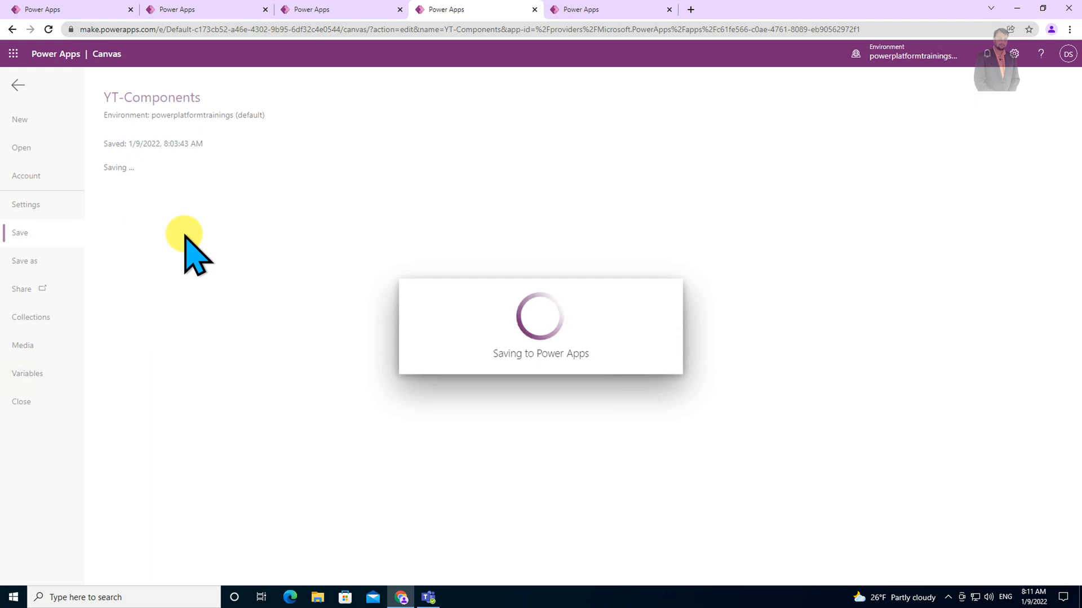
click(157, 201)
click(568, 394)
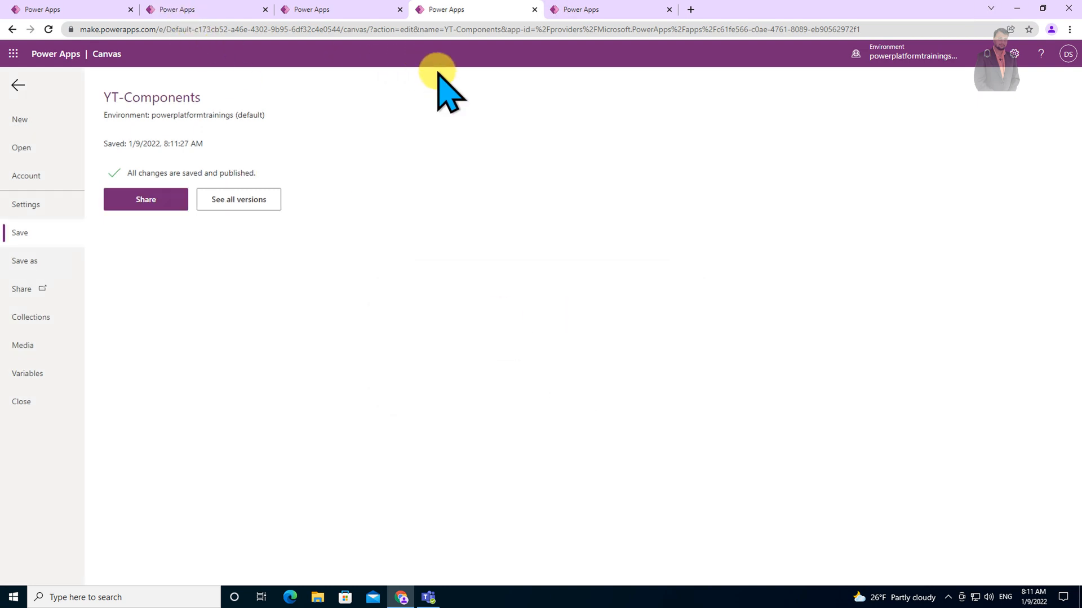
Return to the YT-Canvas-Component app and apply the available YT-Components library update.
click(293, 10)
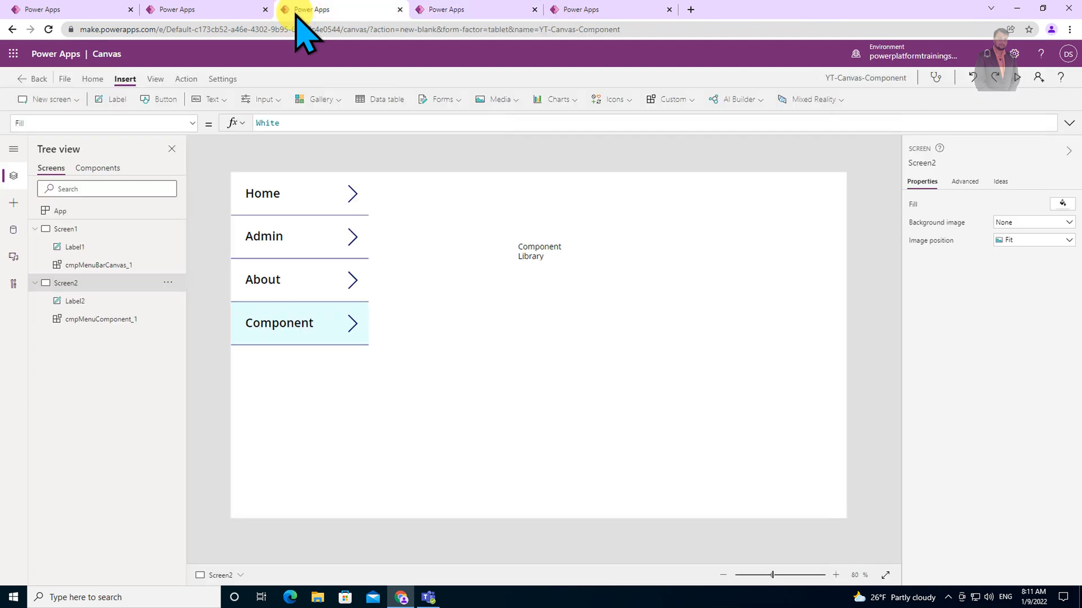
click(98, 169)
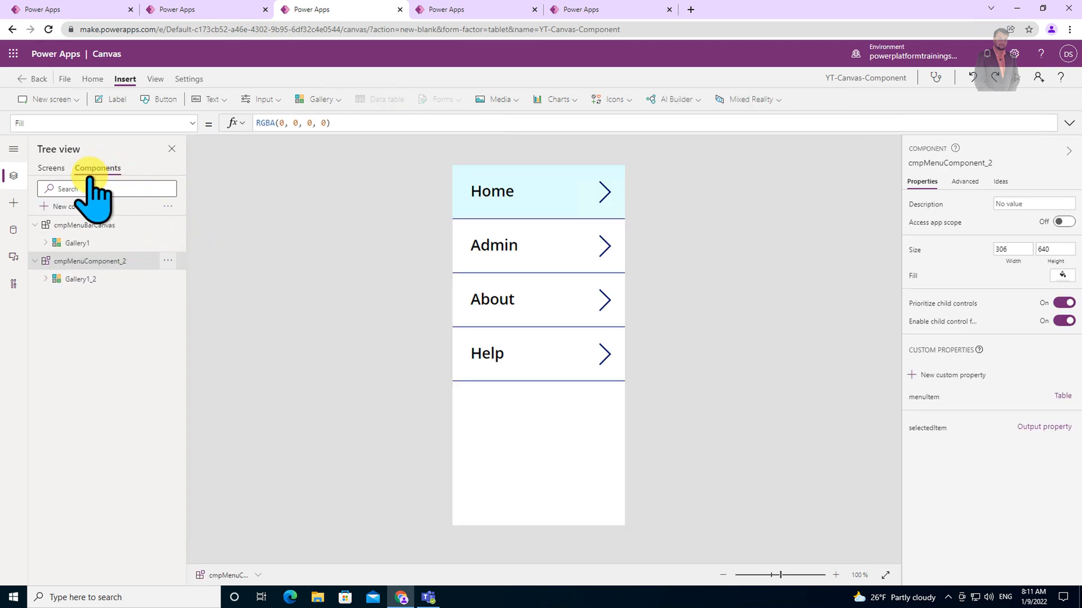
click(51, 168)
click(14, 203)
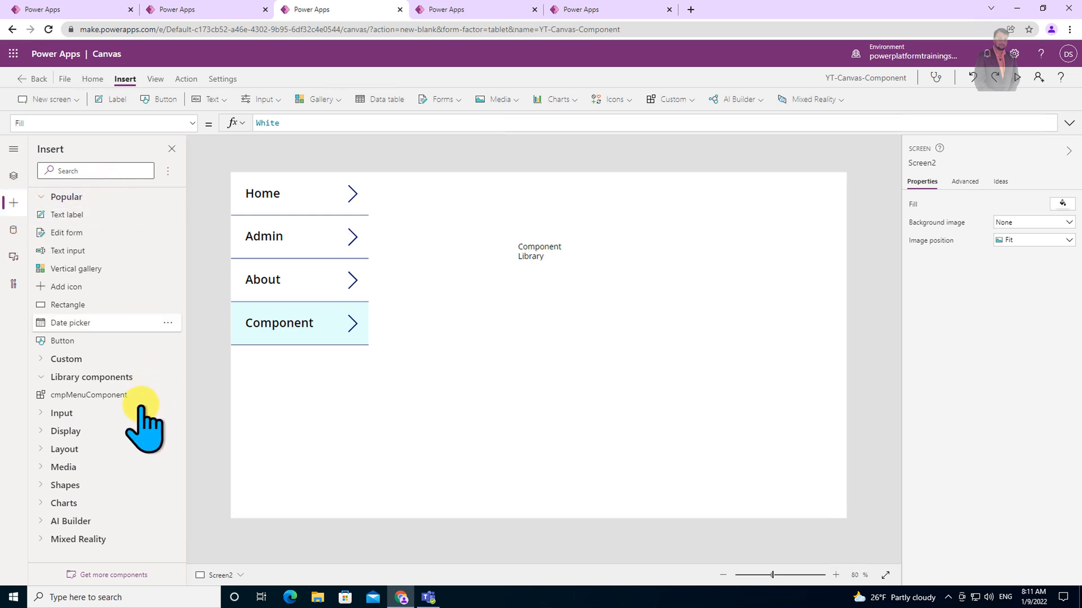
click(168, 171)
click(208, 192)
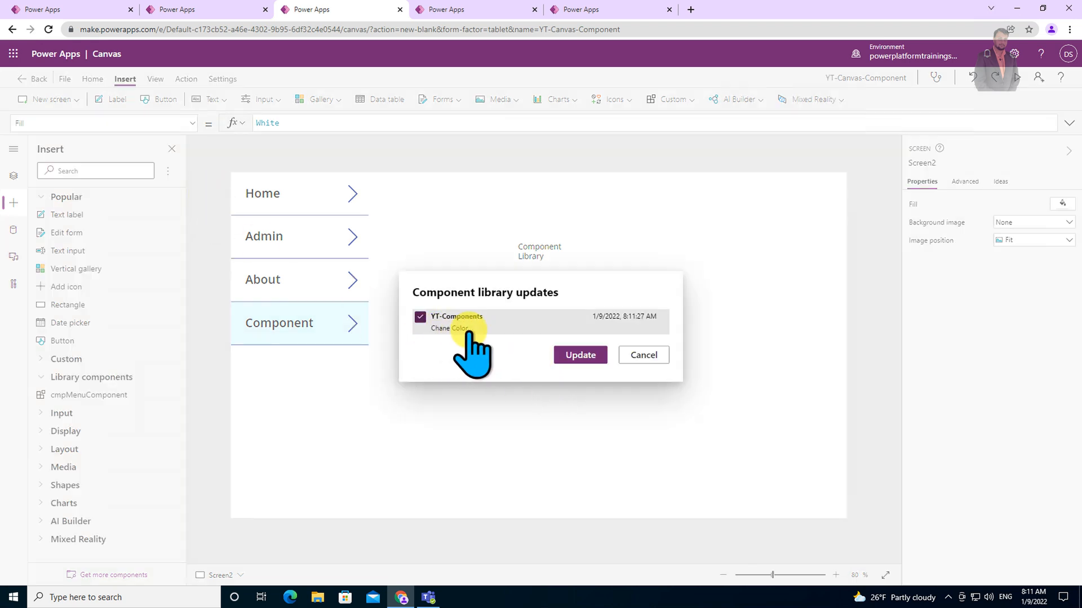
click(567, 356)
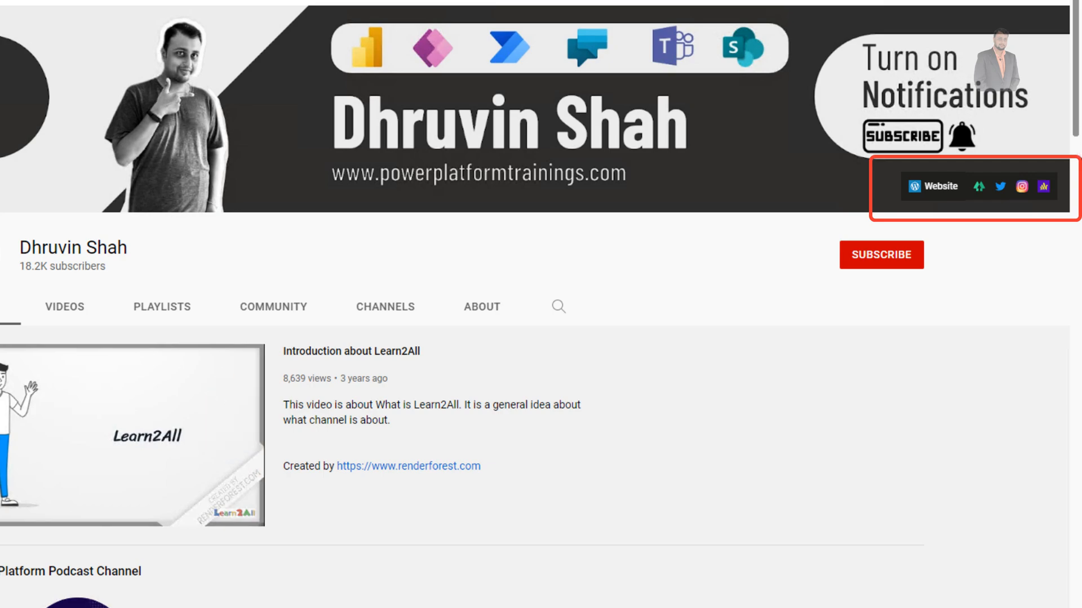
scroll(1079, 156, down, 2)
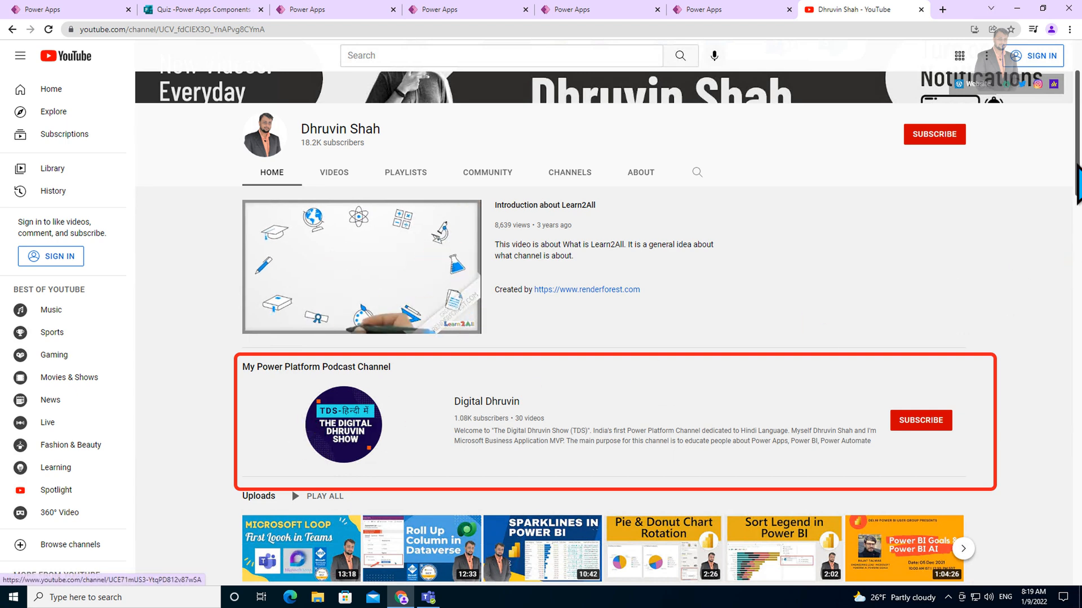
scroll(1077, 169, up, 2)
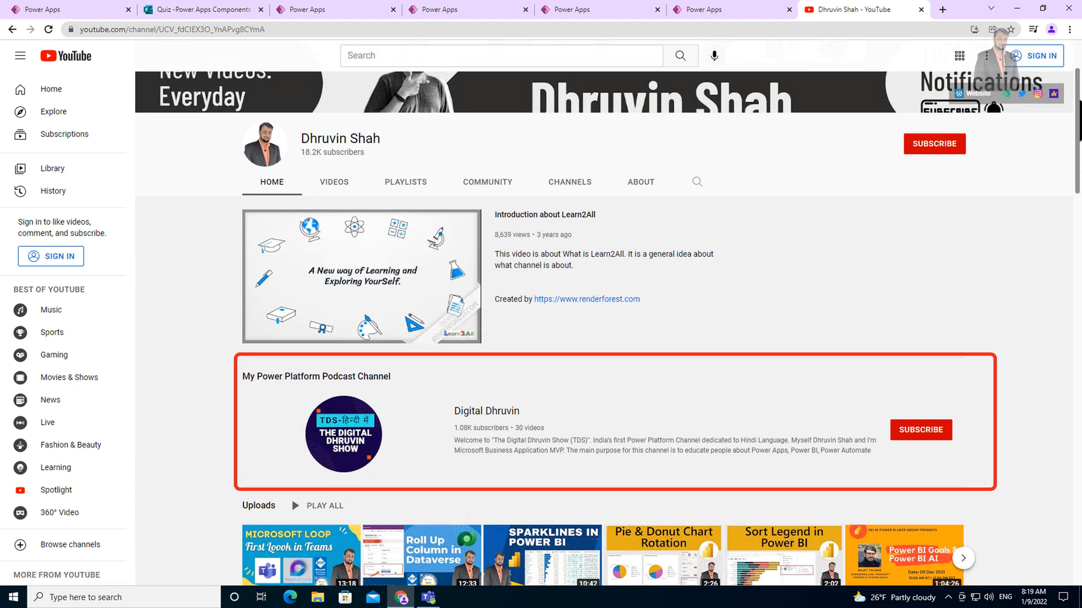
scroll(285, 314, up, 1)
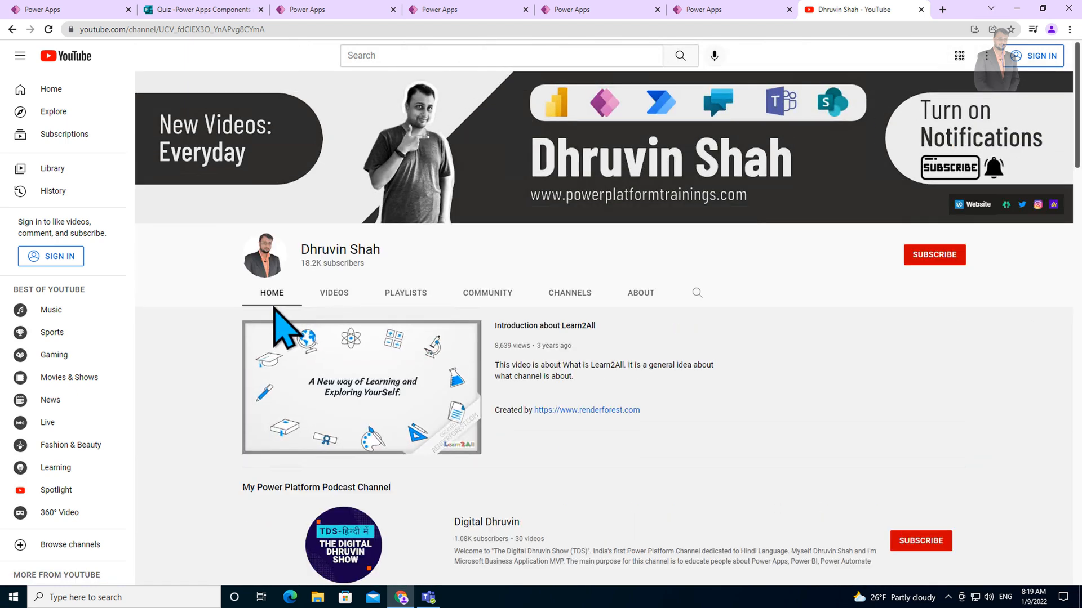